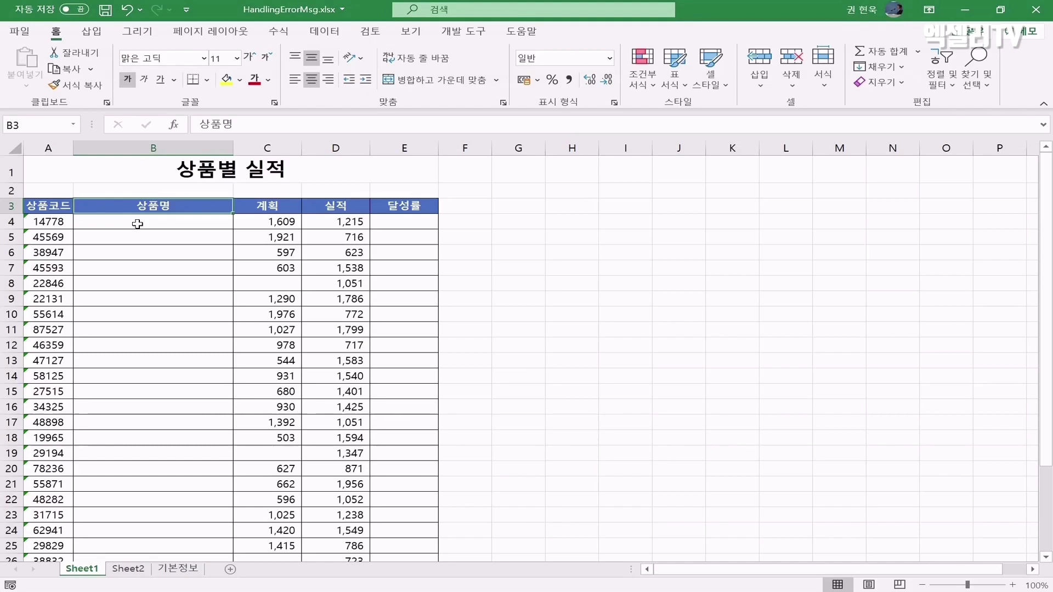
Step: Begin a VLOOKUP formula in cell B4 of Sheet1 with the product code in A4 as the lookup value
left_click(186, 572)
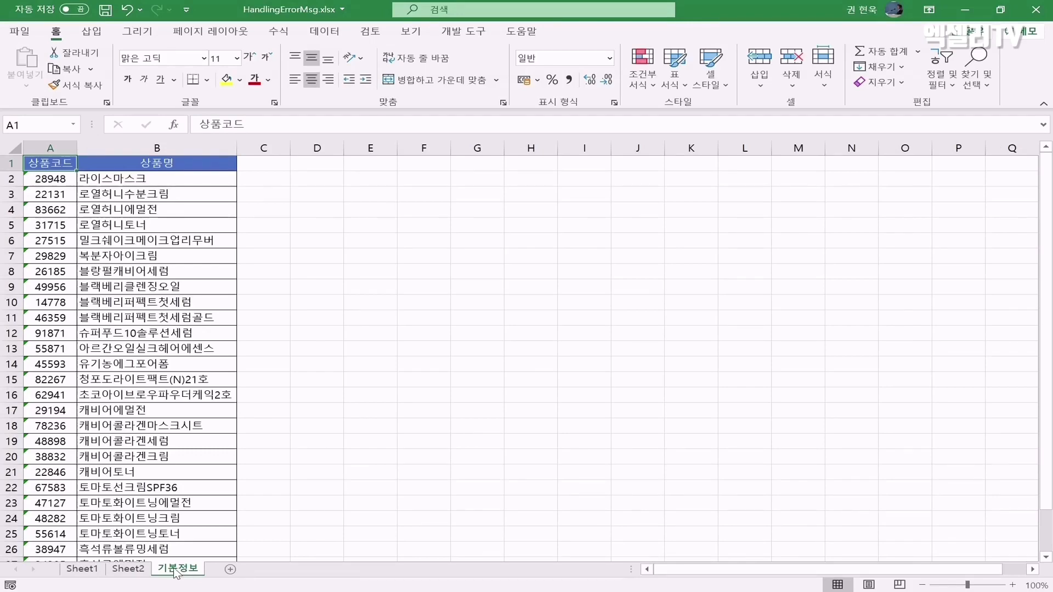
left_click(82, 569)
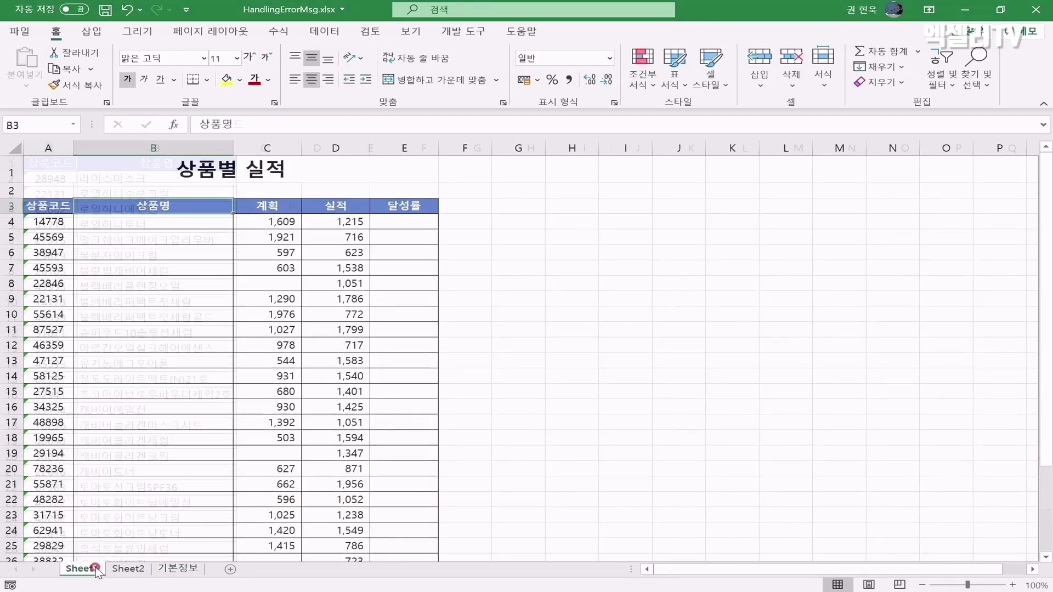
left_click(164, 224)
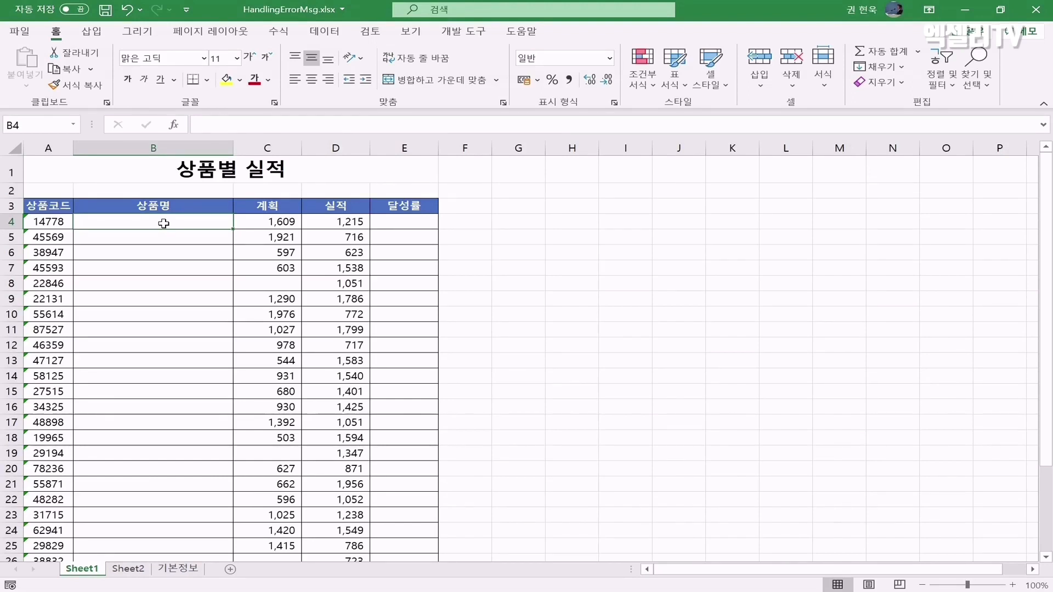
type("=")
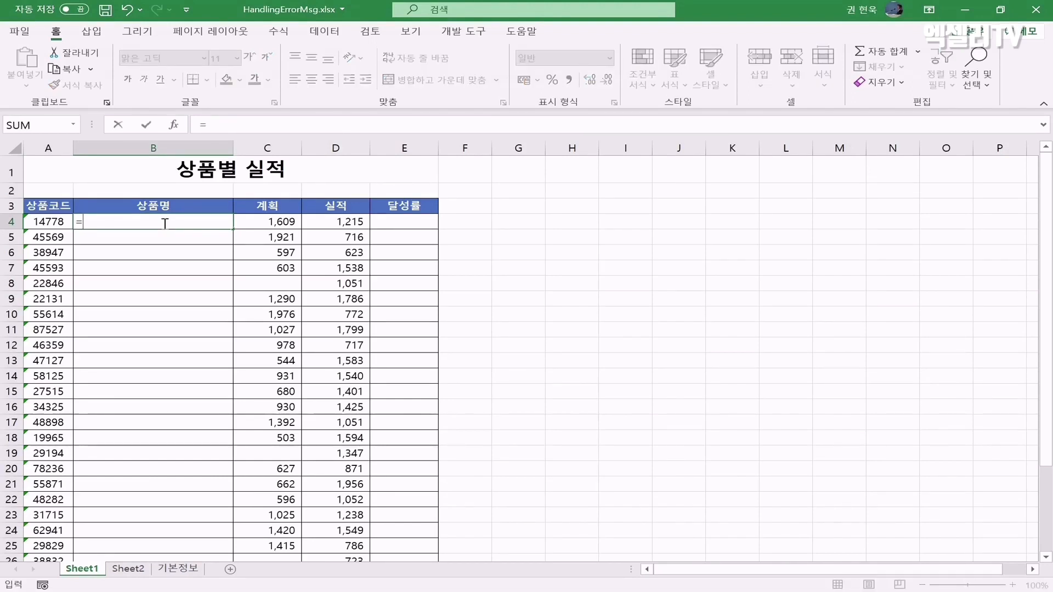
type("v")
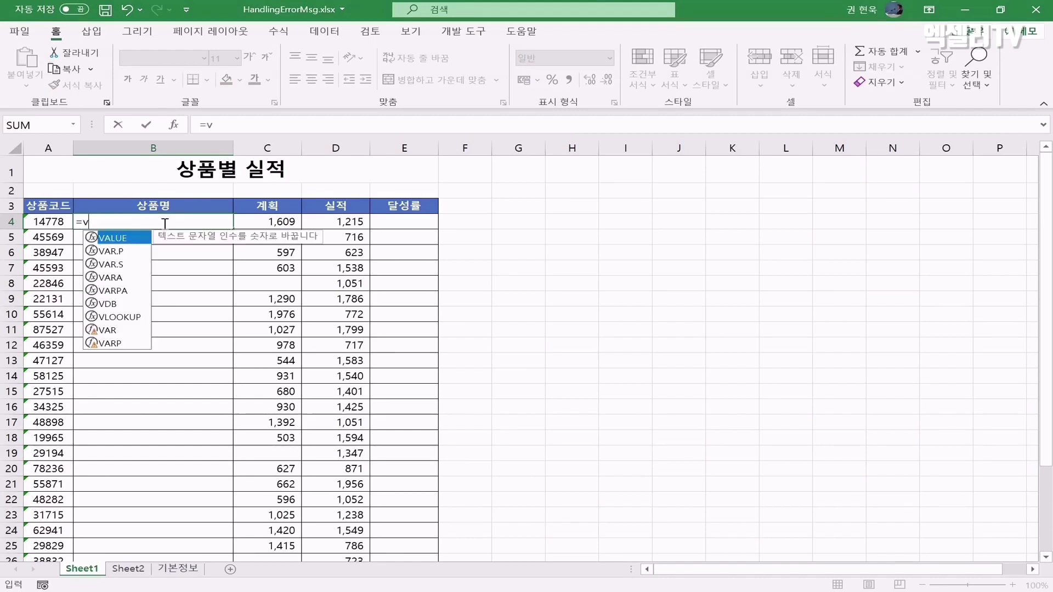
type("loo")
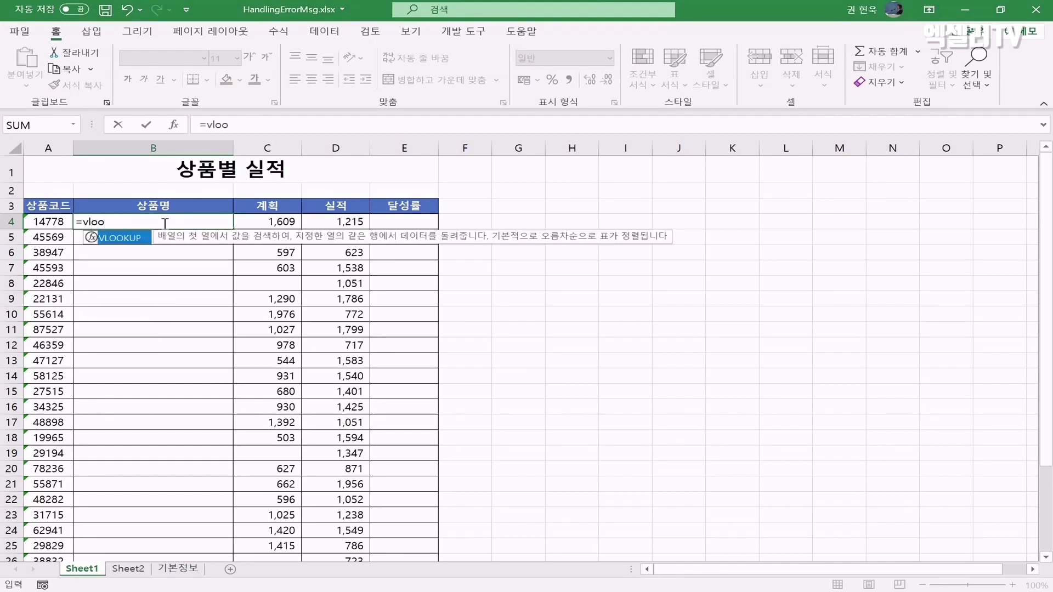
type("kup(")
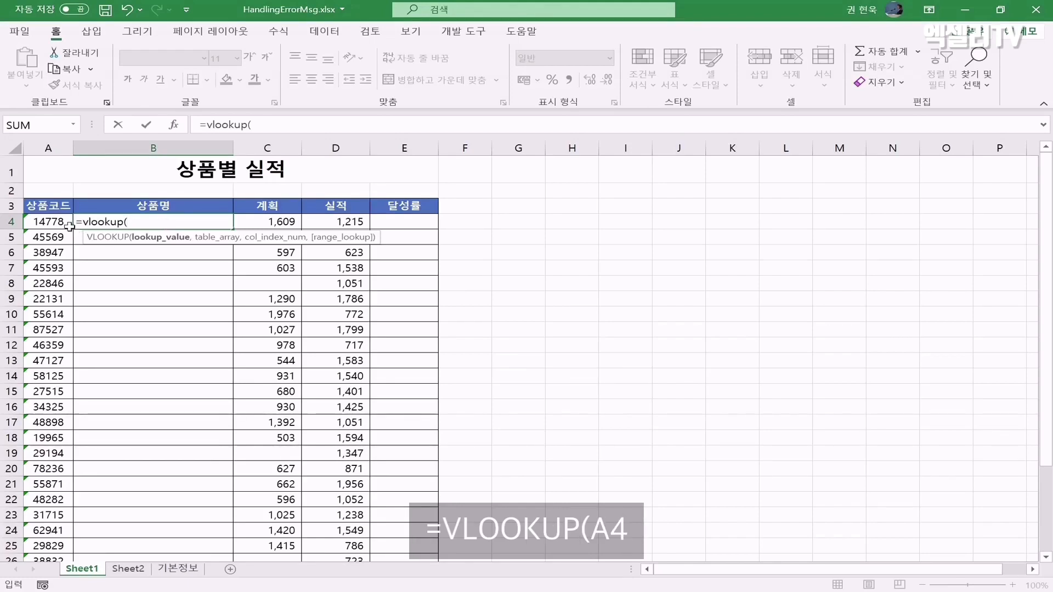
left_click(51, 221)
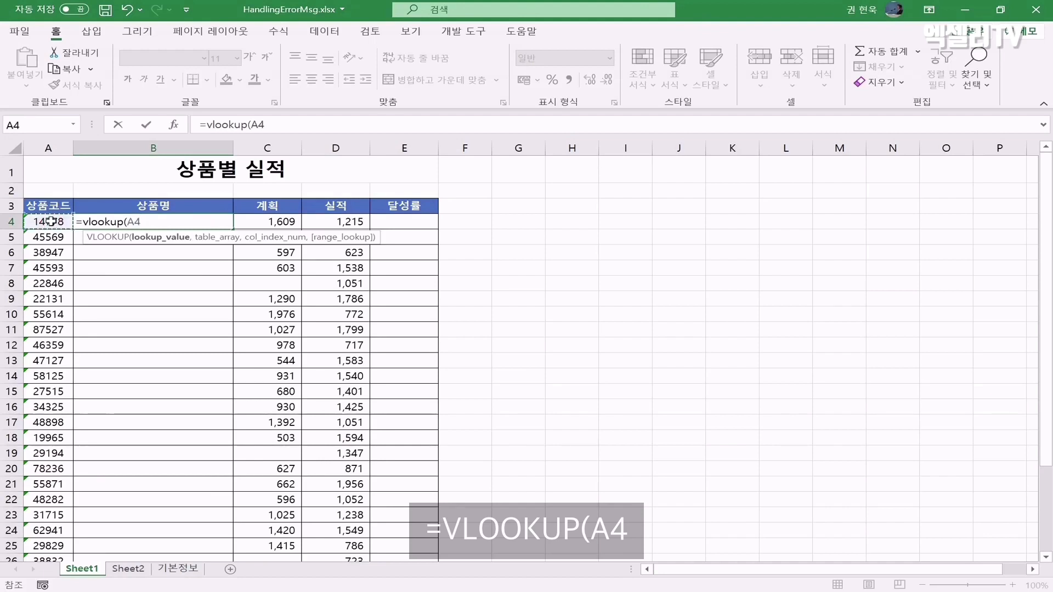
type(",")
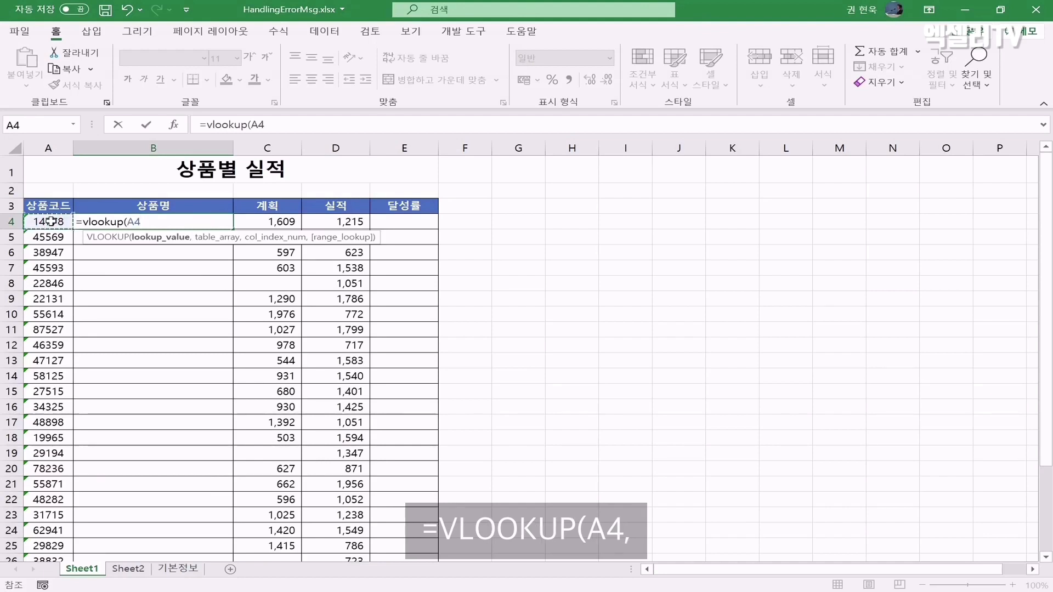
Step: Set the formula's table array to the absolute range $A$2:$B$29 on the 기본정보 sheet
left_click(177, 569)
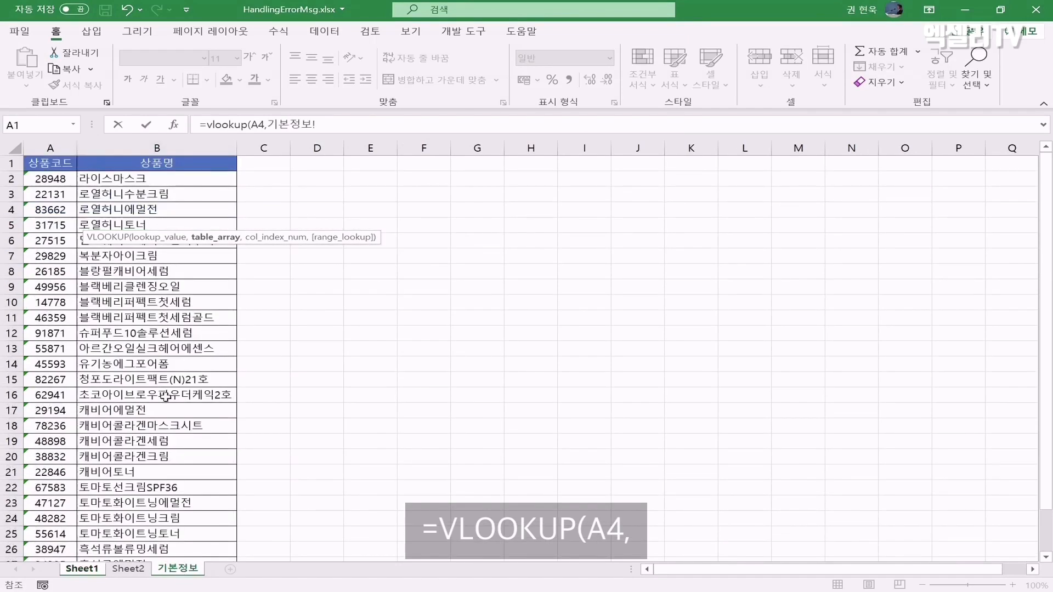
left_click(48, 179)
left_click_drag(48, 179, 230, 181)
key("ctrl+shift+Down")
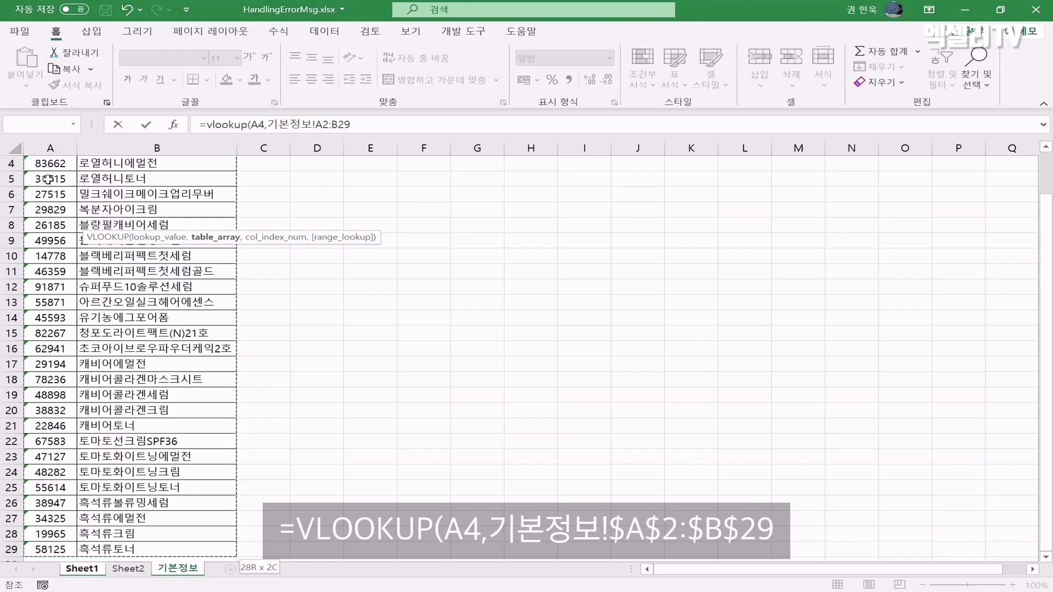
key("F4")
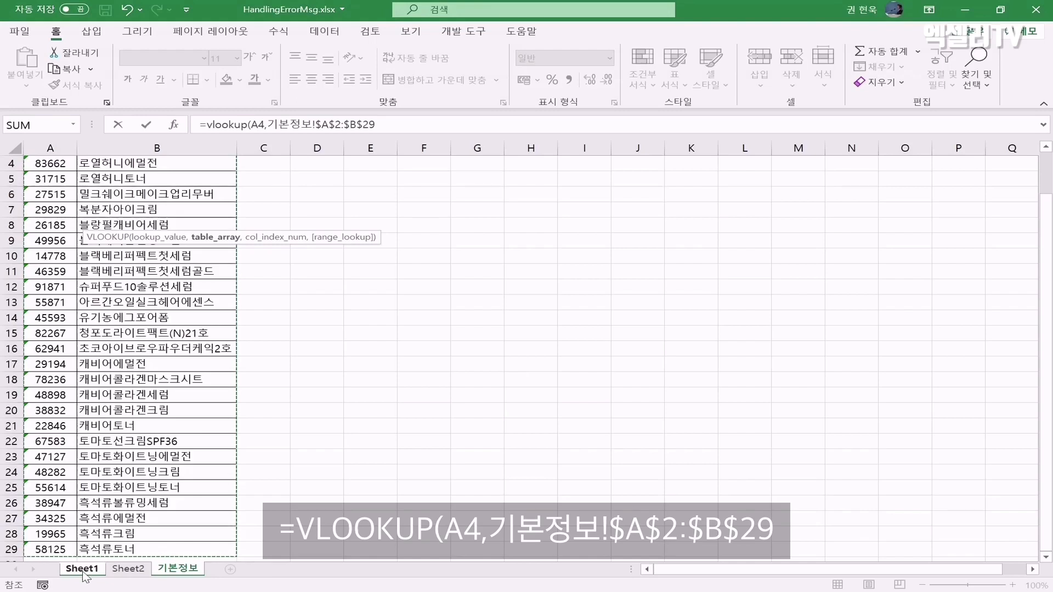
Step: Complete the VLOOKUP with column index 2 and FALSE for an exact match, and enter it
type(",")
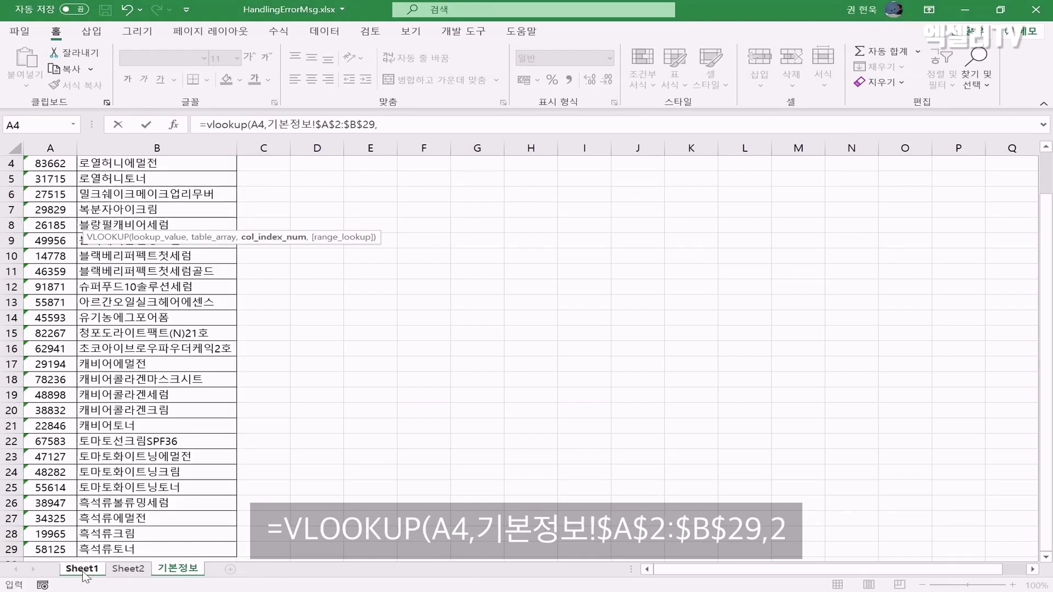
type("2")
scroll(84, 573, "up", 1)
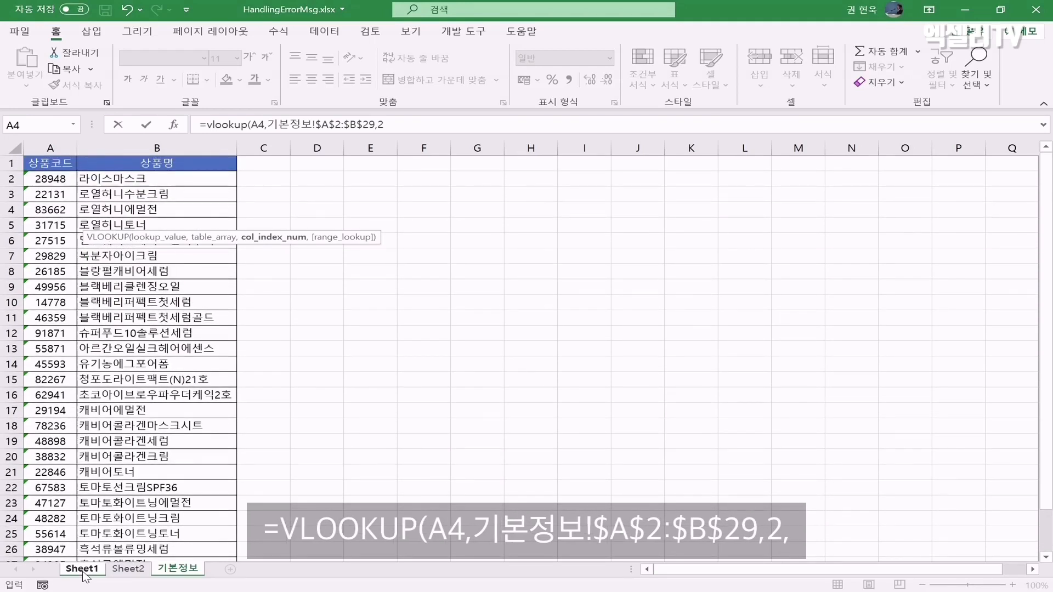
type(",")
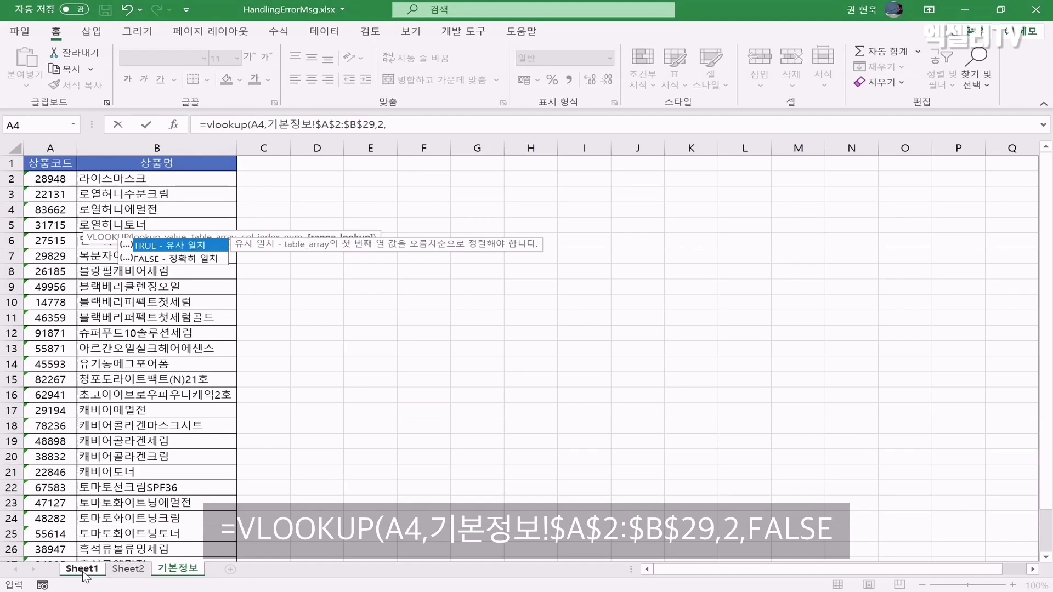
type("false)")
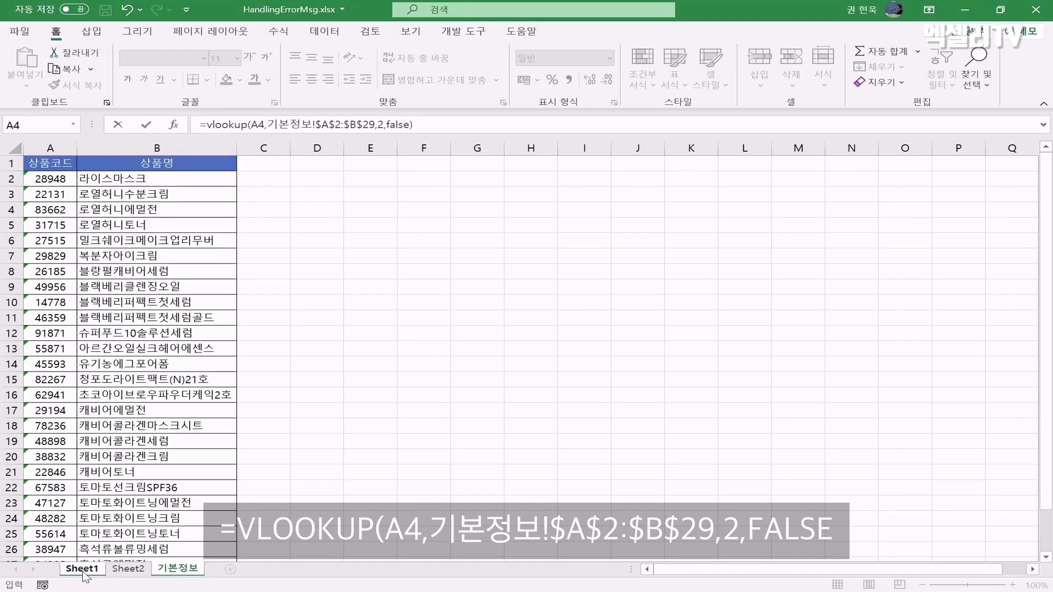
key("Return")
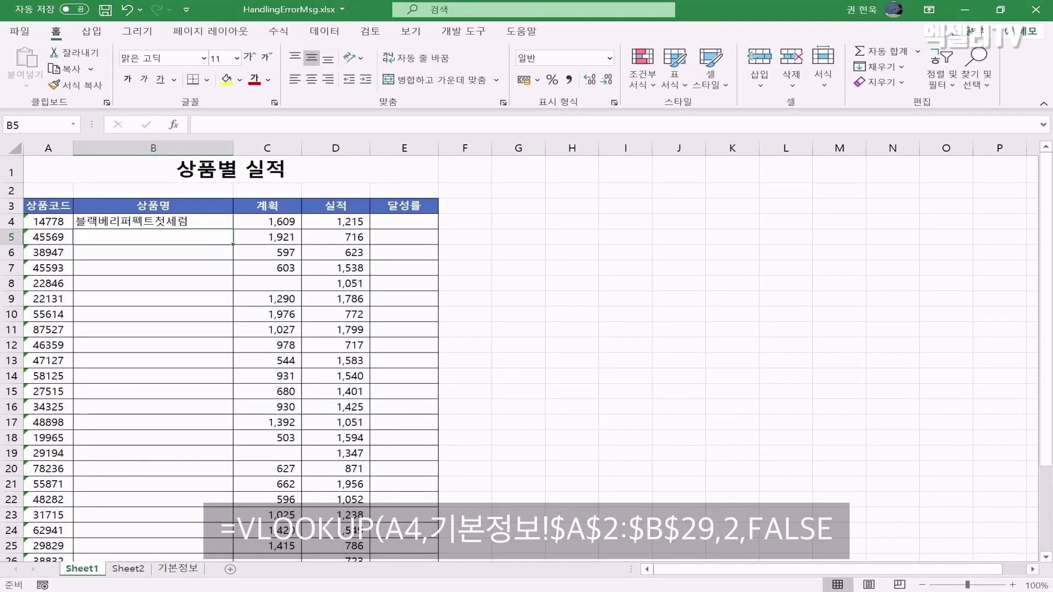
Step: Copy the VLOOKUP formula from B4 down the 상품명 column to B33 and look over the filled rows
left_click(143, 227)
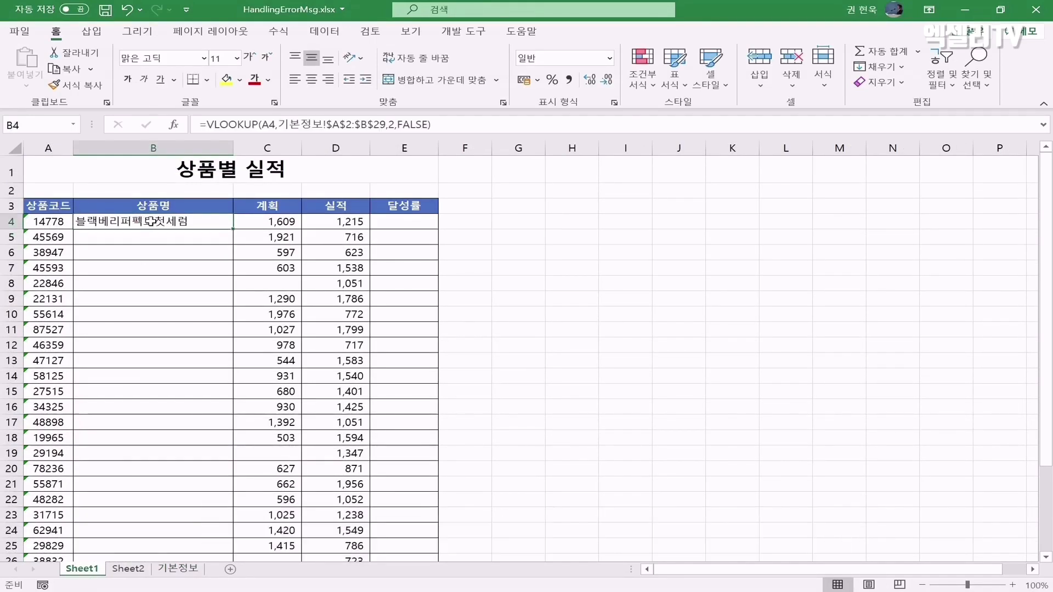
double_click(231, 233)
scroll(231, 233, "down", 4)
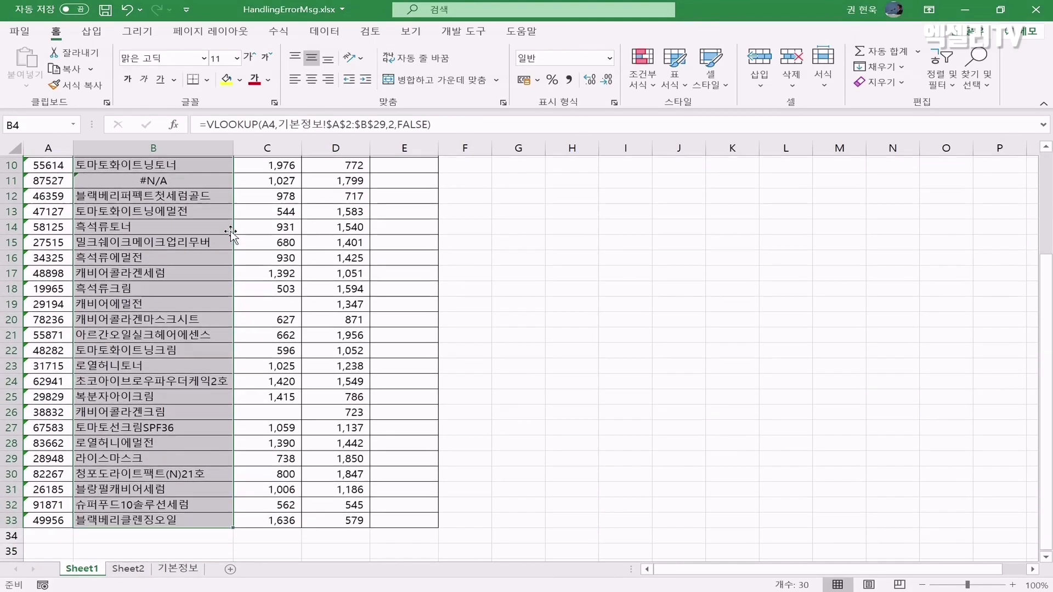
scroll(231, 233, "up", 3)
scroll(231, 233, "down", 5)
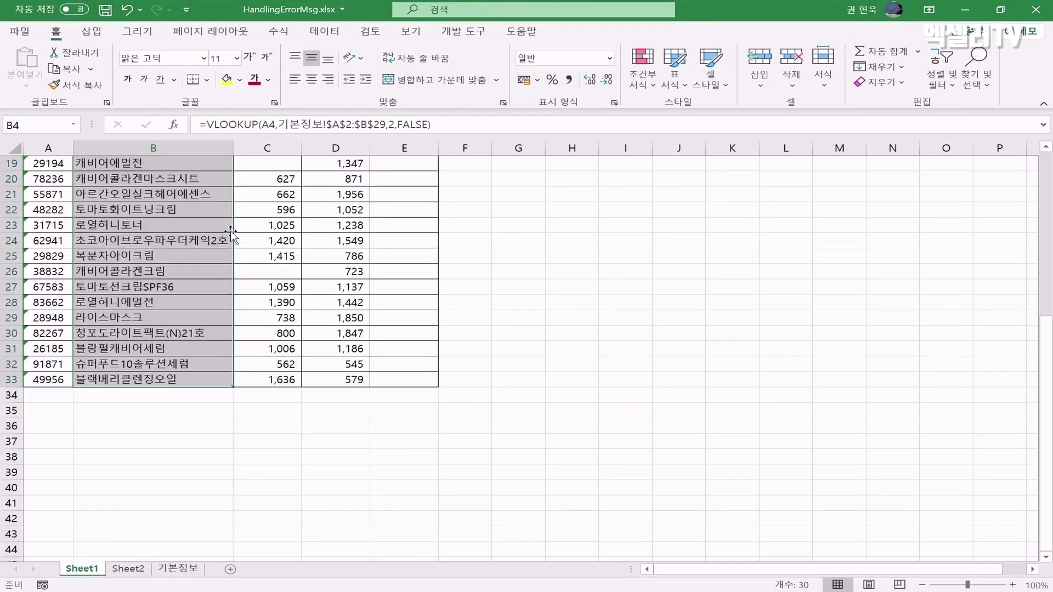
scroll(231, 233, "up", 6)
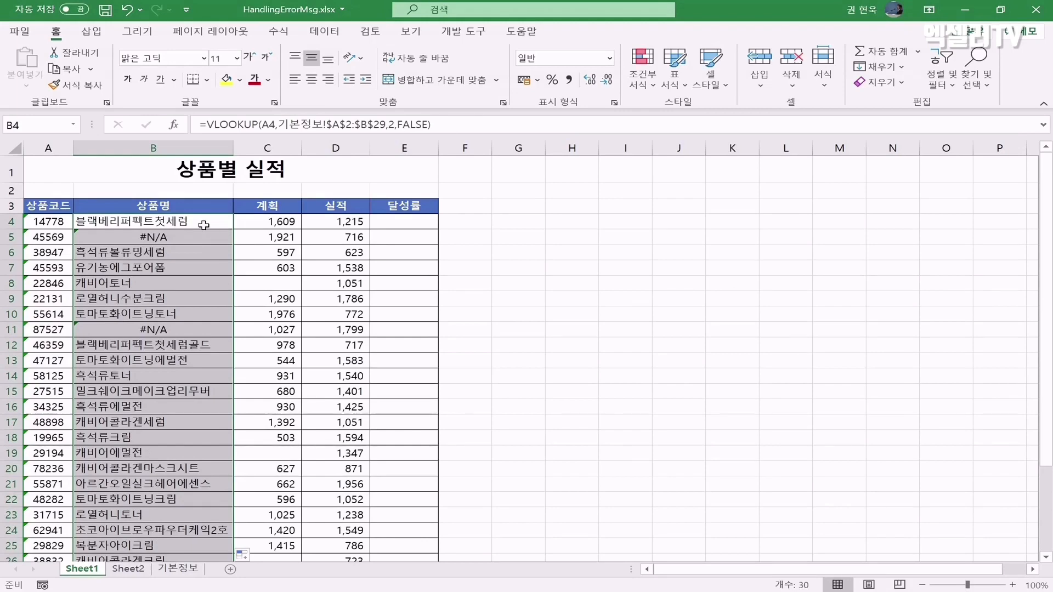
Step: With the gray drawing pen, circle the #N/A errors in B5 and B11 and add a check mark beside each
left_click(204, 226)
key("alt+j")
key("i")
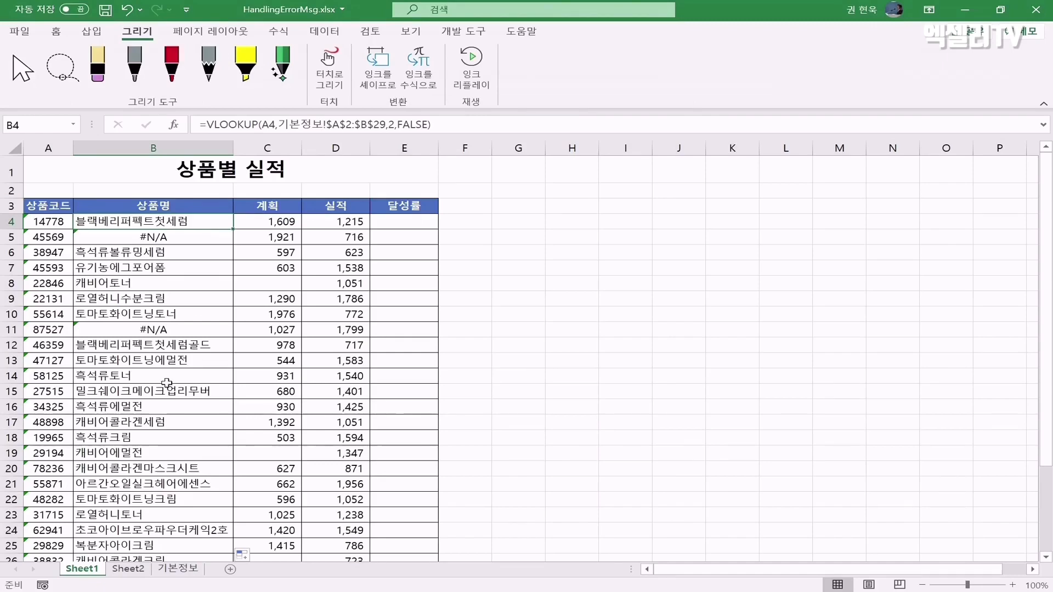
left_click(189, 569)
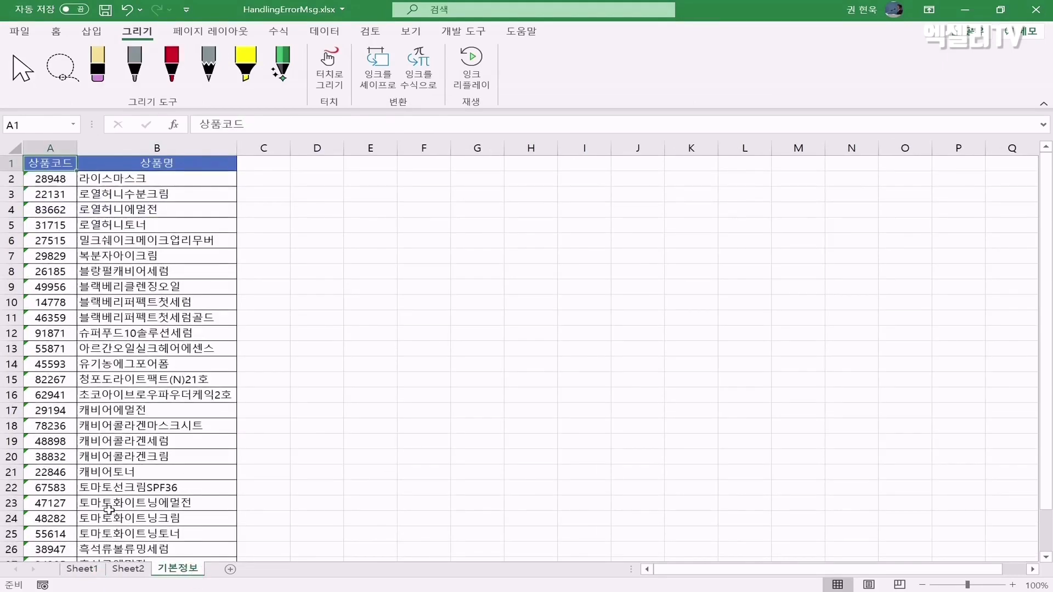
left_click(90, 569)
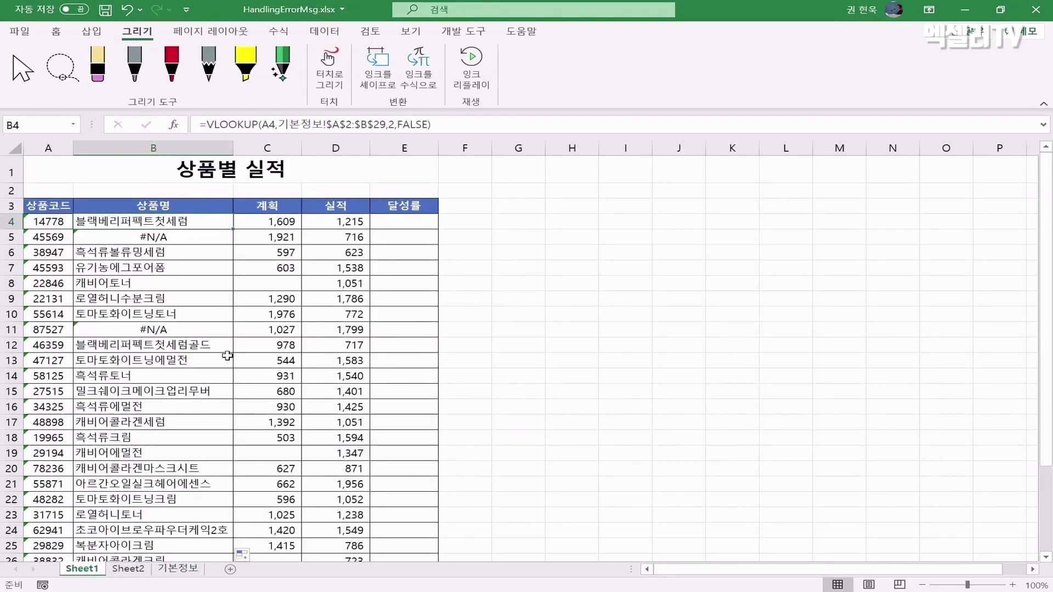
left_click(134, 63)
mouse_move(171, 245)
left_mouse_down()
mouse_move(113, 237)
mouse_move(167, 224)
mouse_move(180, 241)
mouse_move(169, 245)
left_mouse_up()
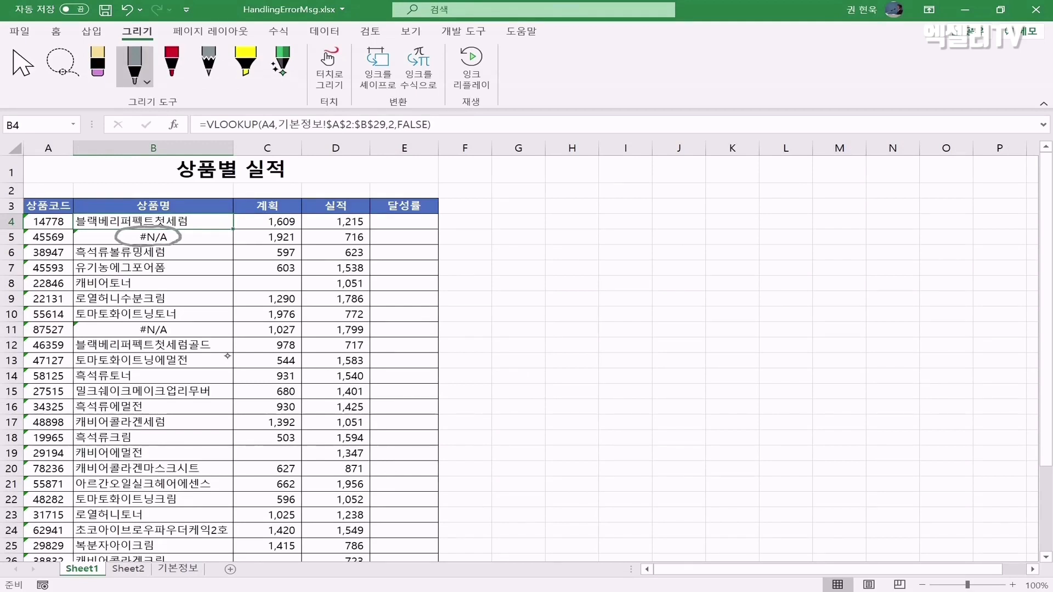
mouse_move(168, 339)
left_mouse_down()
mouse_move(141, 337)
mouse_move(137, 320)
mouse_move(178, 330)
mouse_move(159, 336)
left_mouse_up()
mouse_move(91, 232)
left_mouse_down()
mouse_move(95, 242)
mouse_move(102, 231)
left_mouse_up()
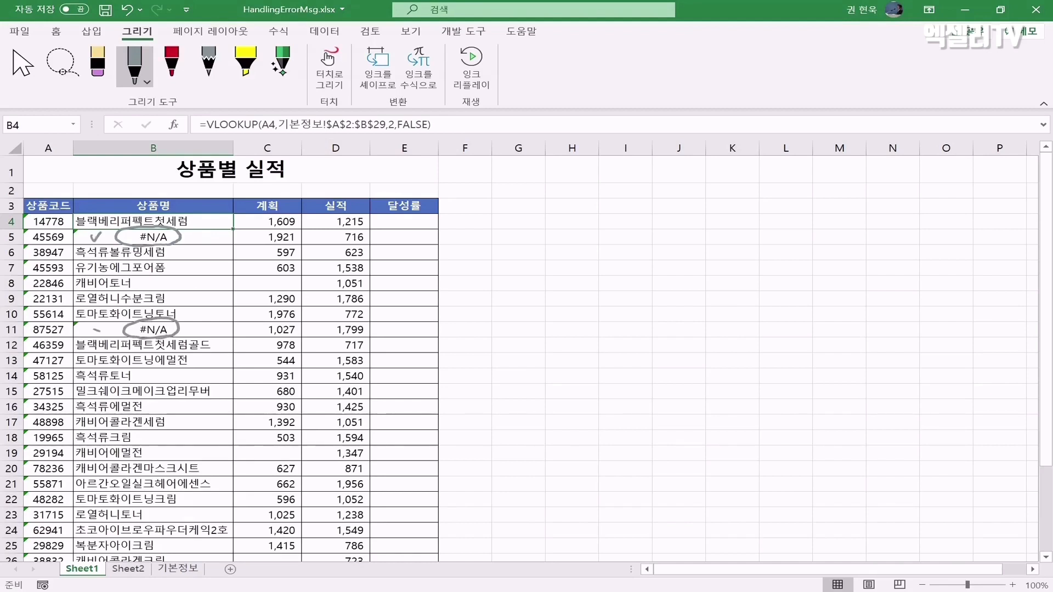
left_click_drag(95, 325, 104, 324)
Step: Calculate the achievement rate in E4 by dividing actual by plan with the formula =D4/C4
left_click(420, 220)
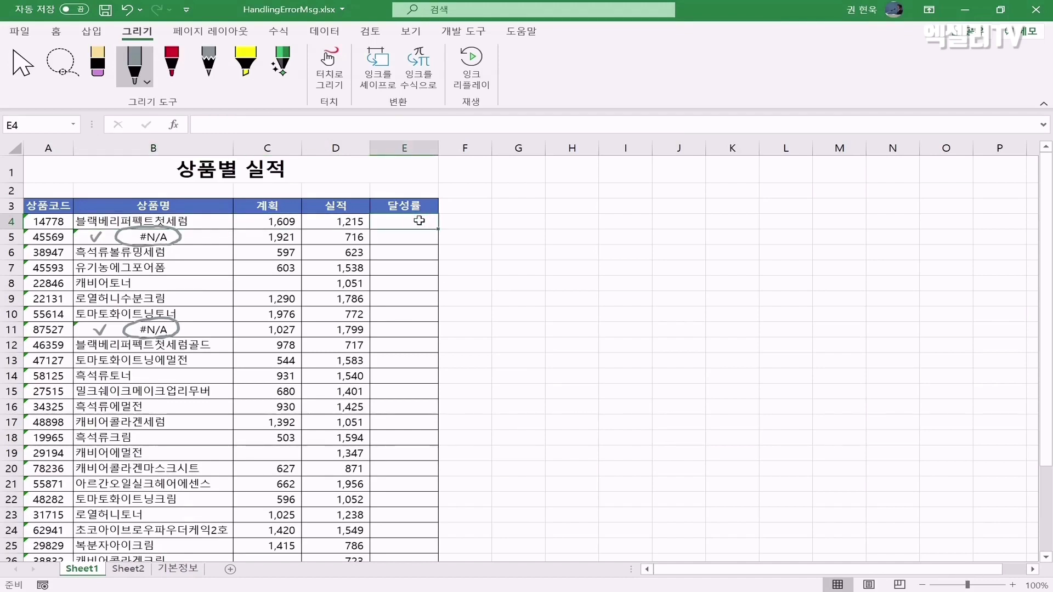
type("=")
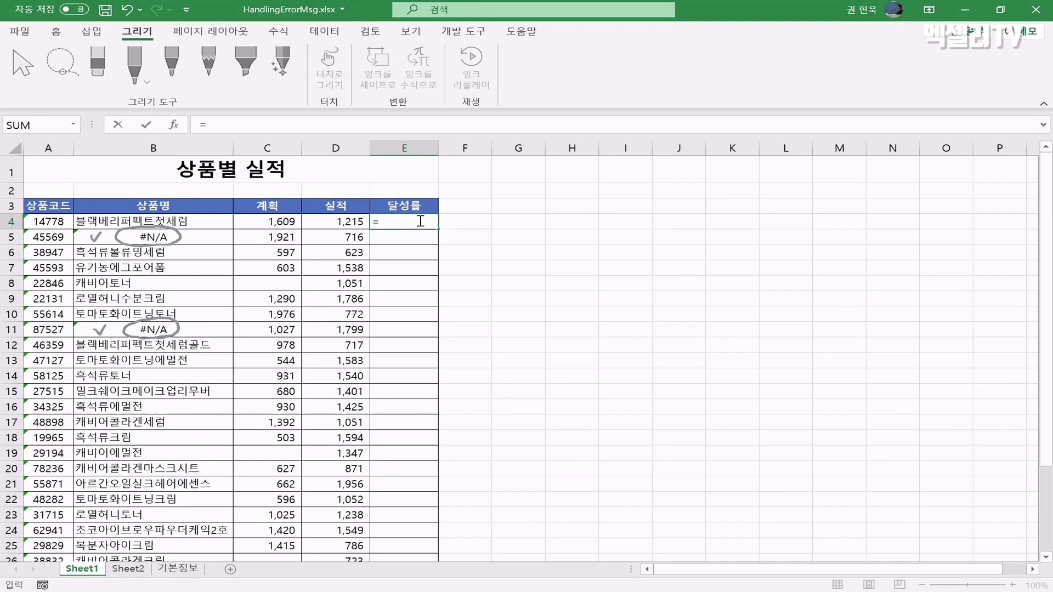
key("Left")
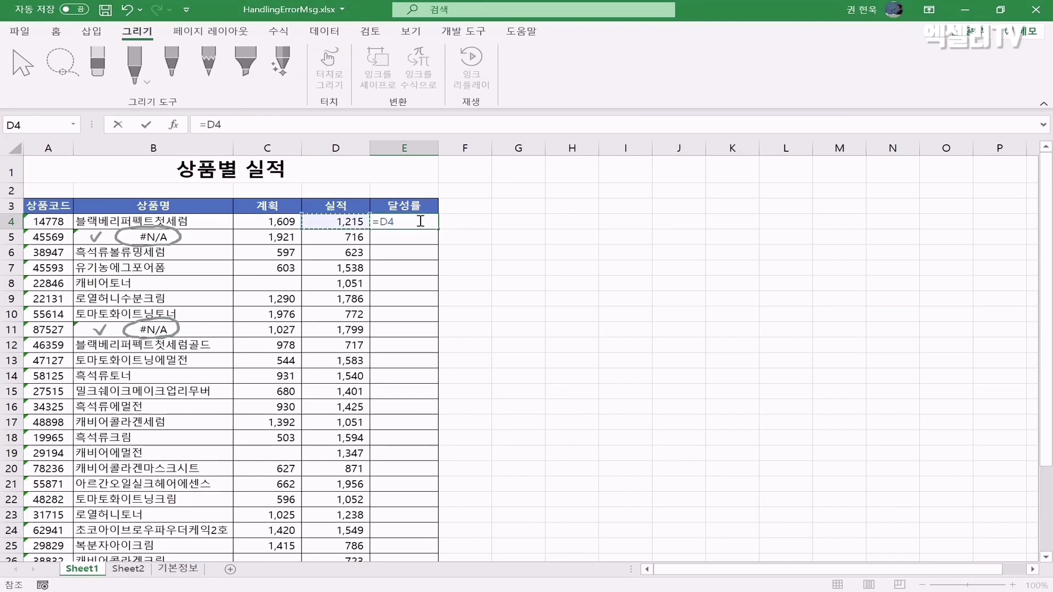
type("/")
left_click(272, 220)
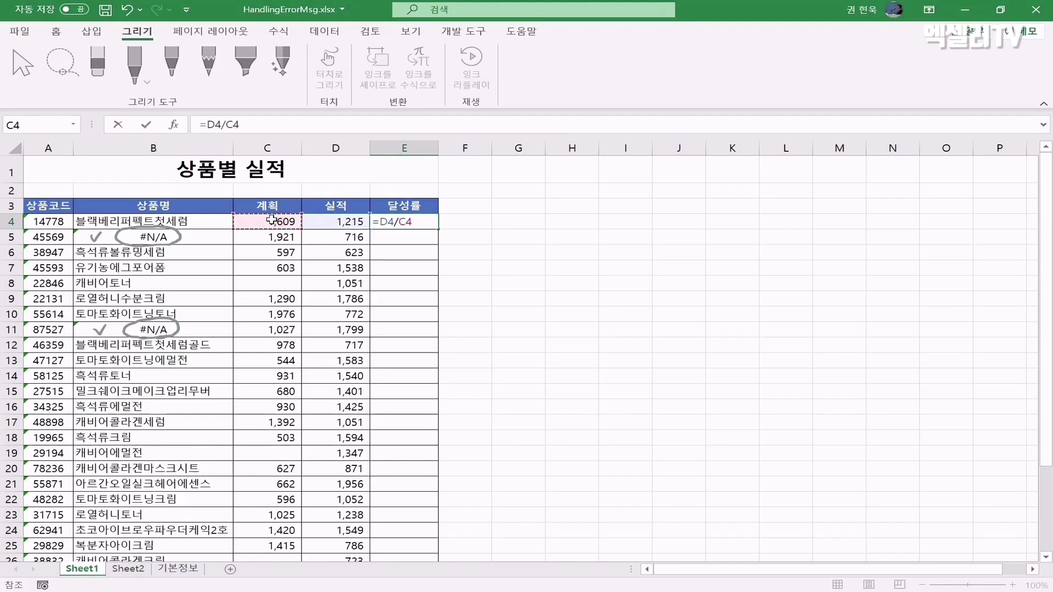
key("Return")
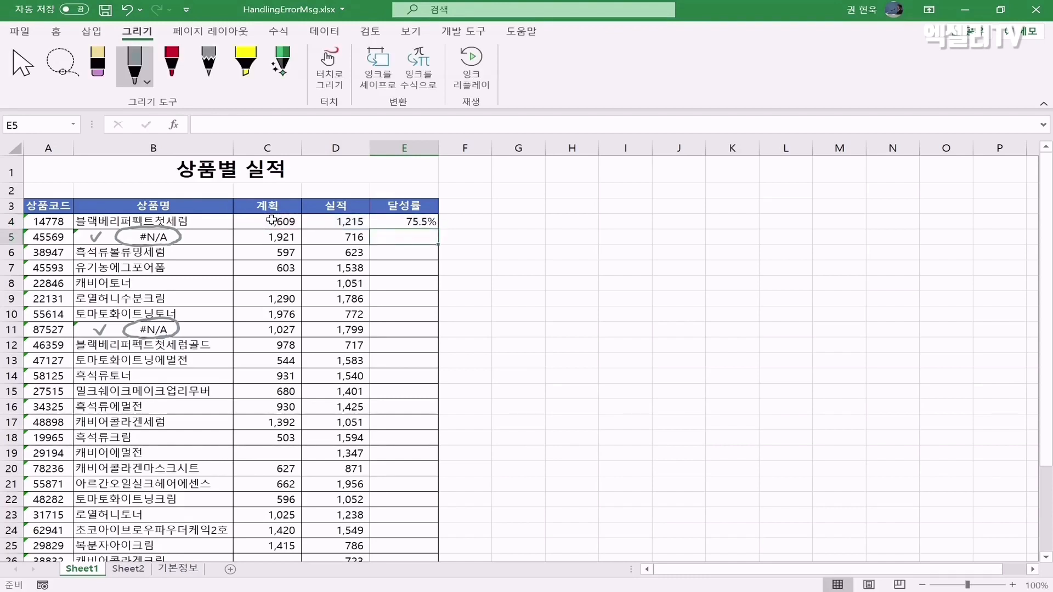
Step: Copy the =D4/C4 formula from E4 down the whole 달성률 column
left_click(392, 222)
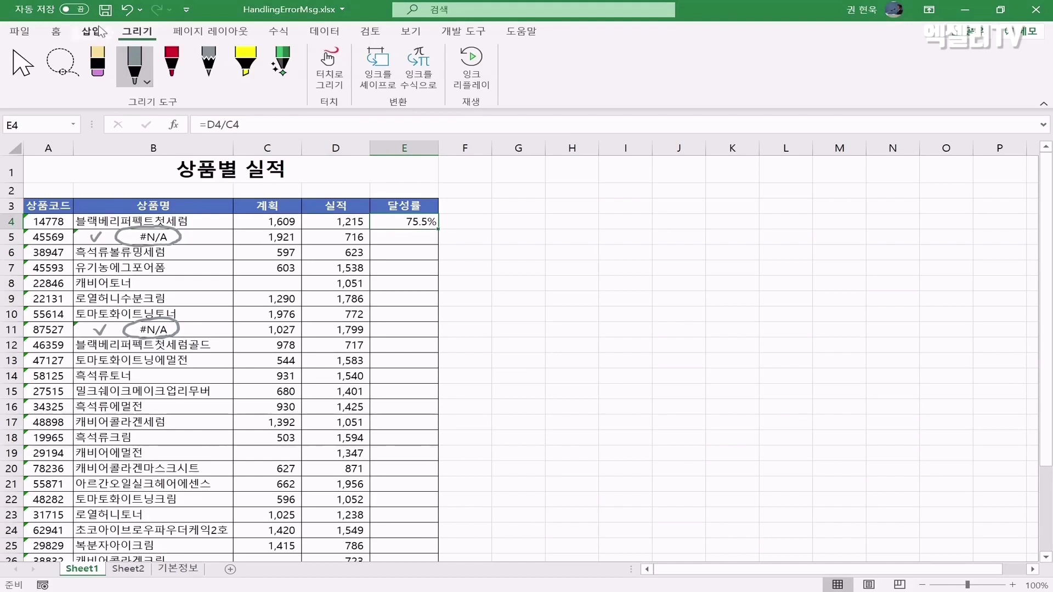
left_click(56, 32)
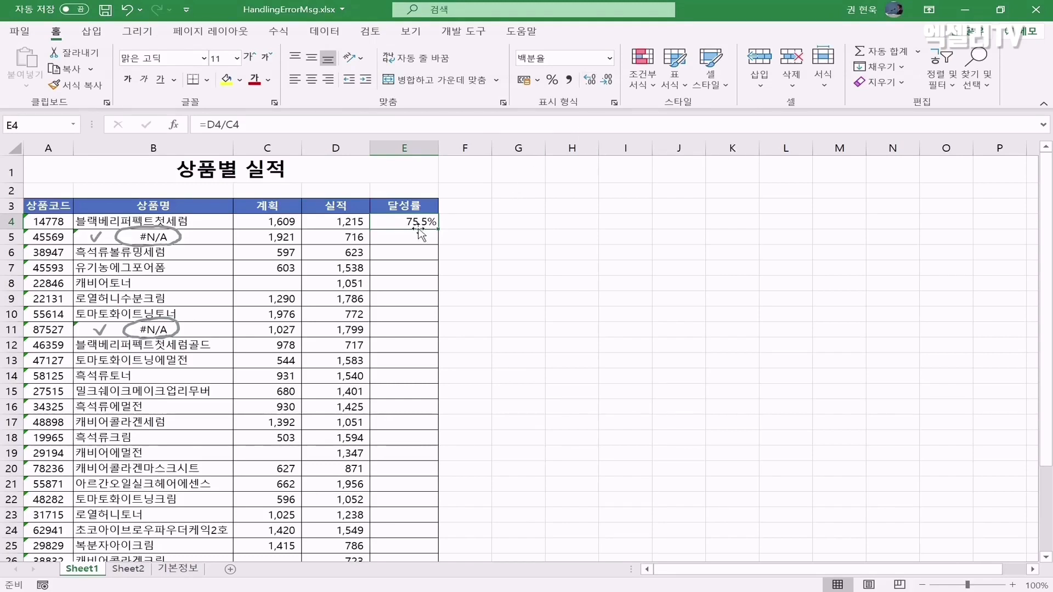
double_click(438, 229)
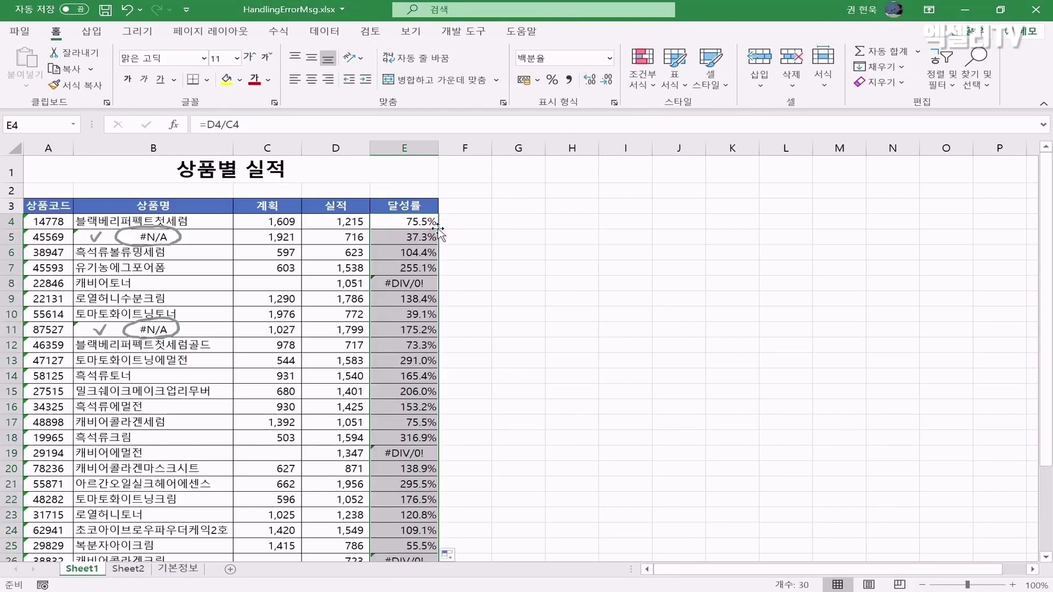
left_click(420, 223)
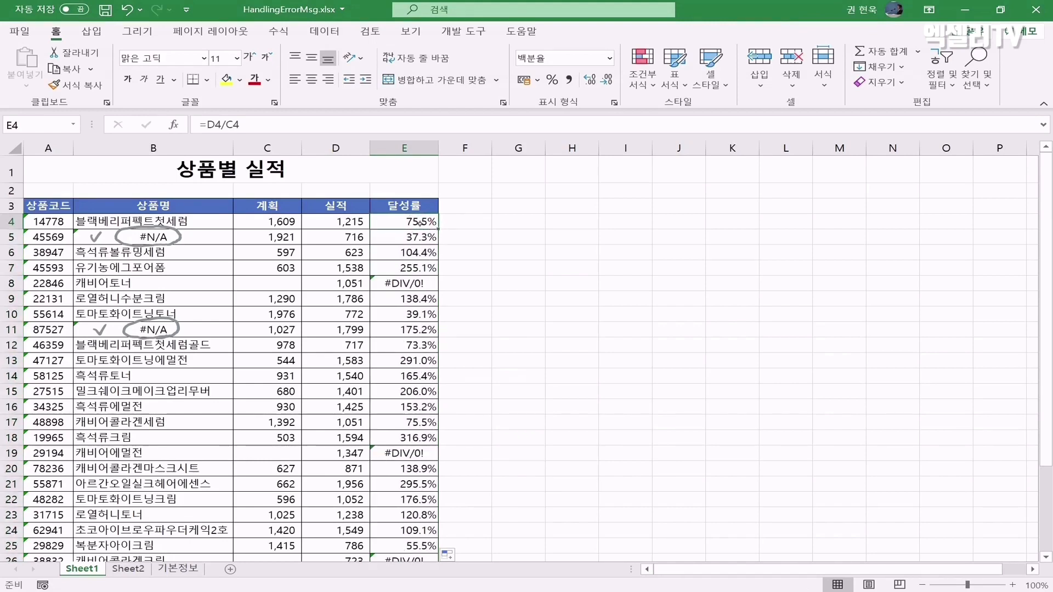
Step: Outline the blank 계획 cells C8 and C19 and circle the #DIV/0! errors in E8 and E19 with the gray pen
mouse_move(240, 274)
left_mouse_down()
mouse_move(289, 290)
mouse_move(263, 274)
mouse_move(234, 281)
left_mouse_up()
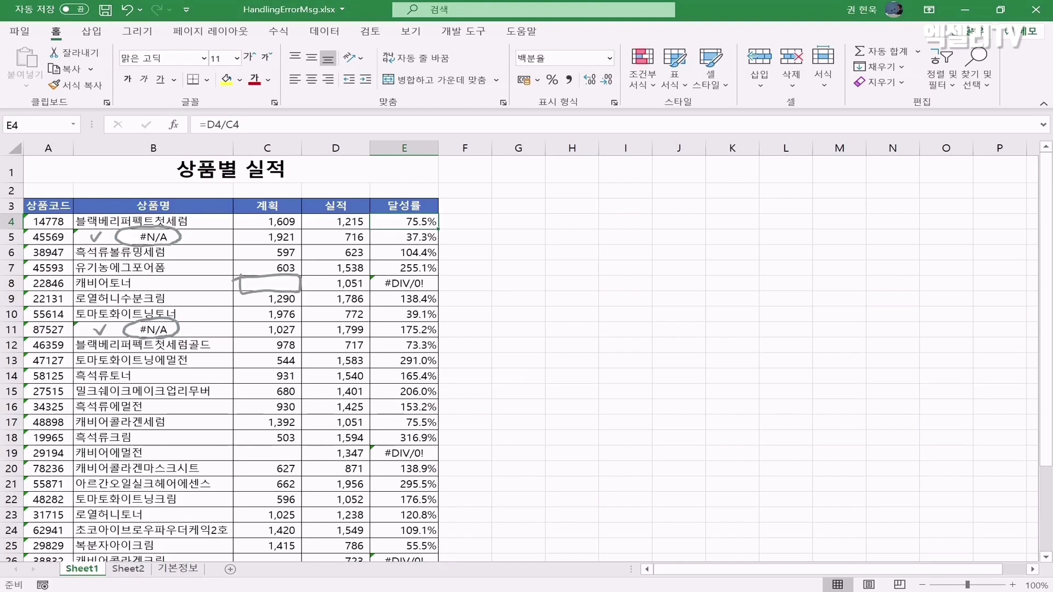
mouse_move(241, 445)
left_mouse_down()
mouse_move(258, 462)
mouse_move(305, 444)
mouse_move(243, 447)
left_mouse_up()
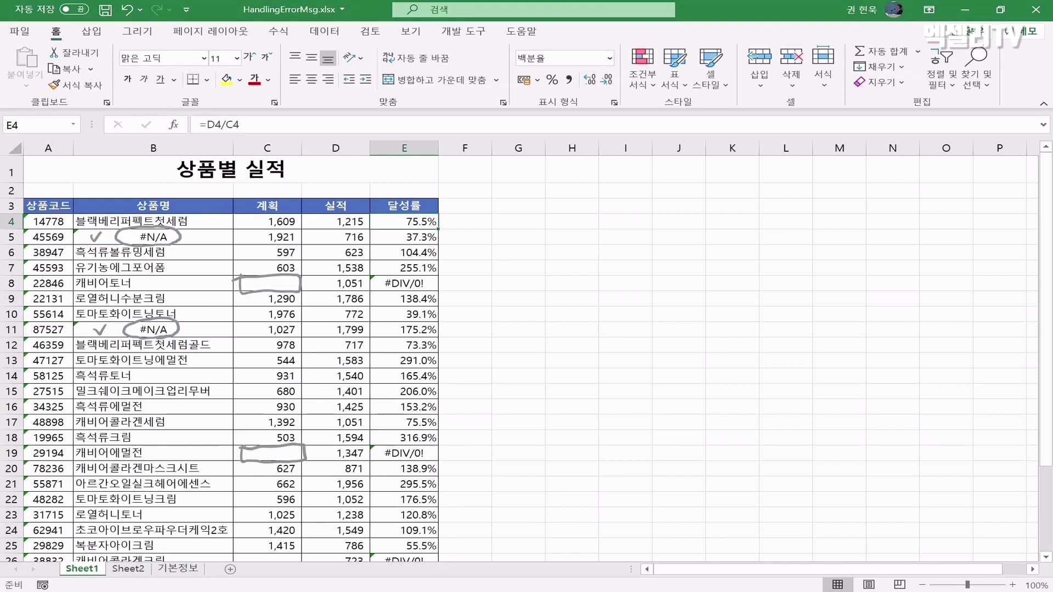
mouse_move(430, 292)
left_mouse_down()
mouse_move(390, 293)
mouse_move(431, 274)
mouse_move(414, 296)
left_mouse_up()
mouse_move(423, 463)
left_mouse_down()
mouse_move(385, 462)
mouse_move(427, 454)
mouse_move(411, 465)
left_mouse_up()
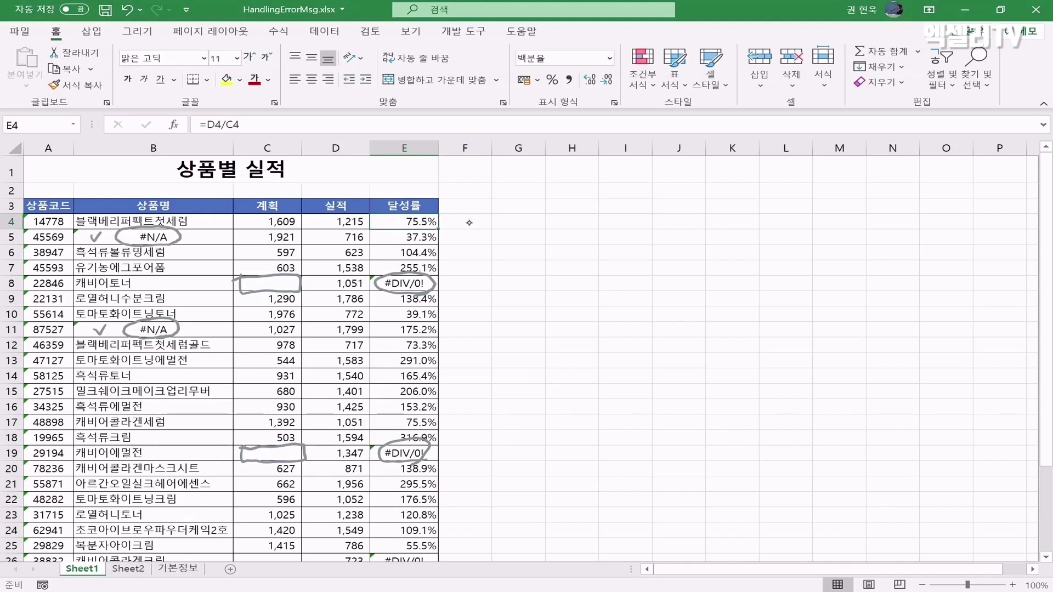
Step: Handwrite the function name IFERROR in the empty area beside the table, around row 4
mouse_move(582, 223)
left_mouse_down()
mouse_move(591, 242)
mouse_move(605, 237)
left_mouse_up()
mouse_move(606, 224)
left_mouse_down()
mouse_move(627, 216)
mouse_move(616, 246)
left_mouse_up()
left_click_drag(612, 235, 650, 219)
mouse_move(643, 222)
left_mouse_down()
mouse_move(655, 240)
mouse_move(653, 229)
left_mouse_up()
mouse_move(662, 219)
left_mouse_down()
mouse_move(660, 245)
mouse_move(678, 245)
left_mouse_up()
mouse_move(679, 220)
left_mouse_down()
mouse_move(693, 244)
mouse_move(713, 225)
left_mouse_up()
mouse_move(728, 214)
left_mouse_down()
mouse_move(720, 244)
mouse_move(737, 240)
left_mouse_up()
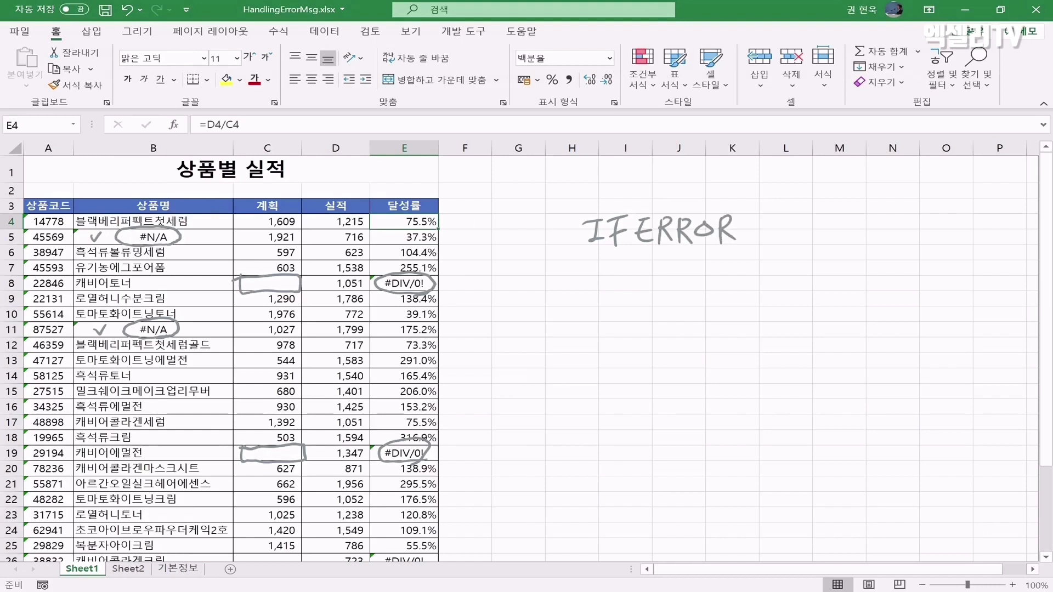
Step: Complete the handwritten IFERROR syntax with the bracketed arguments (조건식, 참 메시지)
mouse_move(753, 215)
left_mouse_down()
mouse_move(752, 244)
mouse_move(767, 215)
mouse_move(763, 244)
mouse_move(775, 237)
left_mouse_up()
left_click_drag(770, 221, 791, 231)
left_click_drag(776, 242, 805, 235)
left_click(828, 240)
mouse_move(812, 215)
left_mouse_down()
mouse_move(812, 255)
mouse_move(829, 249)
left_mouse_up()
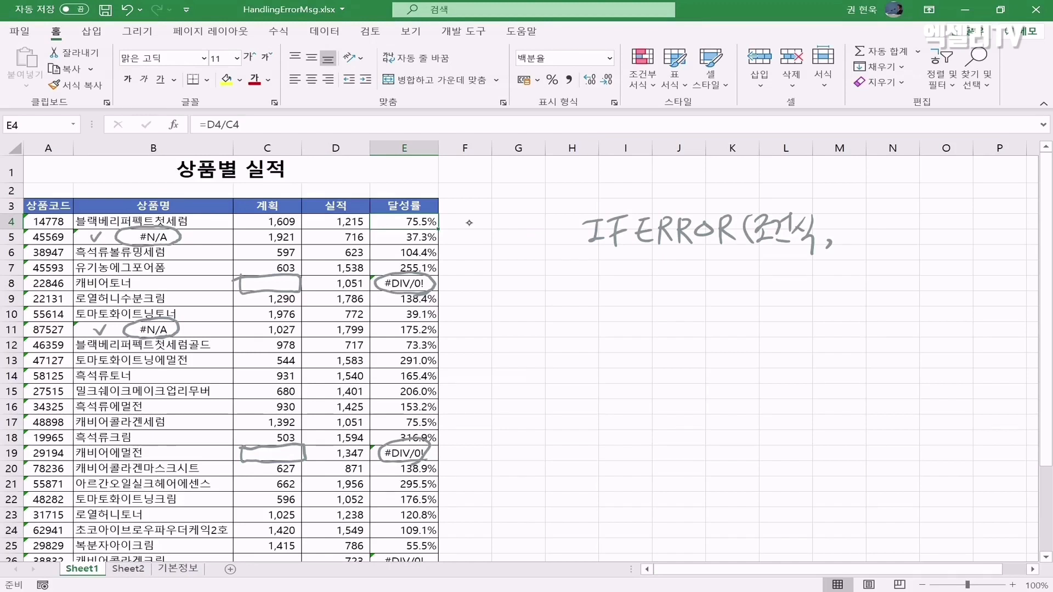
left_click_drag(839, 220, 848, 223)
left_click_drag(838, 227, 849, 234)
mouse_move(845, 237)
left_mouse_down()
mouse_move(861, 242)
mouse_move(889, 224)
mouse_move(905, 235)
mouse_move(924, 219)
mouse_move(943, 252)
left_mouse_up()
left_click_drag(953, 211, 954, 254)
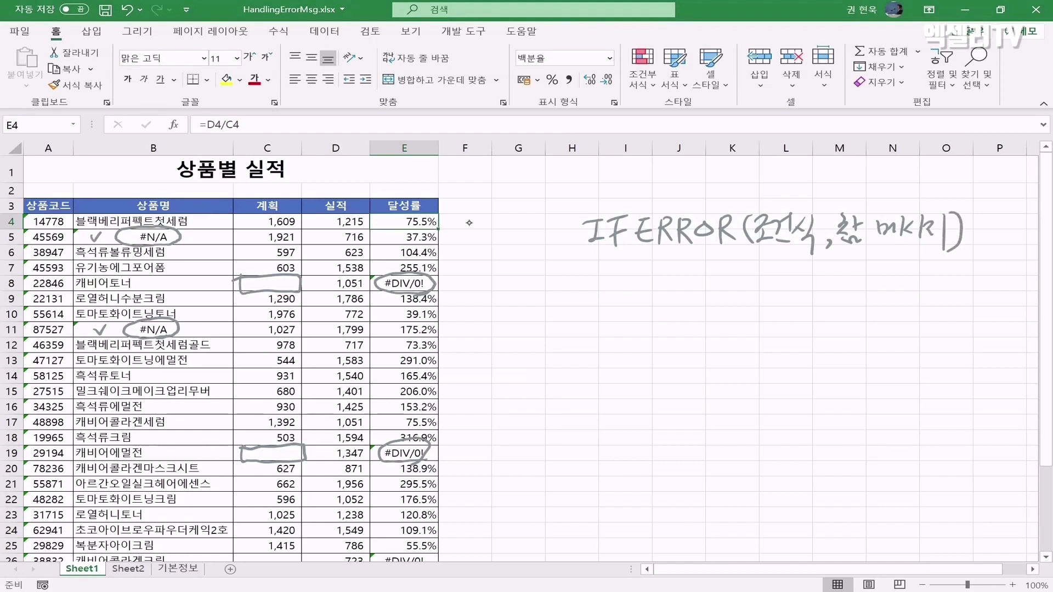
Step: Underline the parts of the IFERROR syntax and draw a circled 참 below 조건식 with an arrow leading to 참 메시지
mouse_move(602, 257)
left_mouse_down()
mouse_move(813, 253)
mouse_move(785, 281)
left_mouse_up()
mouse_move(791, 269)
left_mouse_down()
mouse_move(792, 281)
mouse_move(801, 275)
left_mouse_up()
mouse_move(779, 286)
left_mouse_down()
mouse_move(798, 293)
mouse_move(765, 272)
mouse_move(811, 288)
mouse_move(797, 297)
left_mouse_up()
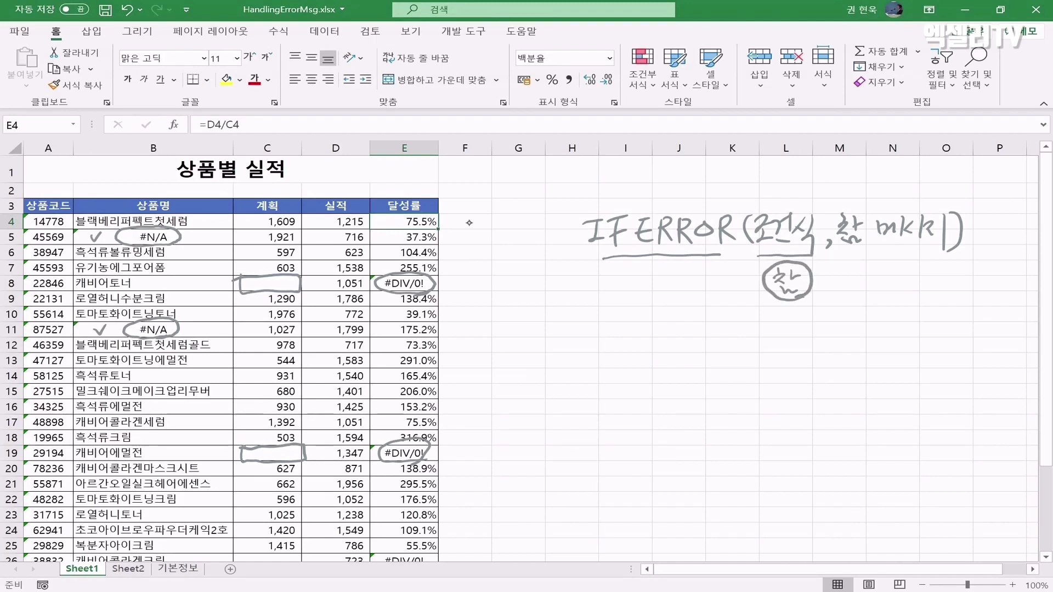
left_click_drag(847, 257, 942, 254)
mouse_move(825, 286)
left_mouse_down()
mouse_move(880, 284)
mouse_move(885, 265)
left_mouse_up()
mouse_move(875, 275)
left_mouse_down()
mouse_move(886, 264)
mouse_move(892, 273)
left_mouse_up()
Step: Wrap the achievement rate formula in E4 with IFERROR so that it reads =IFERROR(D4/C4,"")
left_click(211, 125)
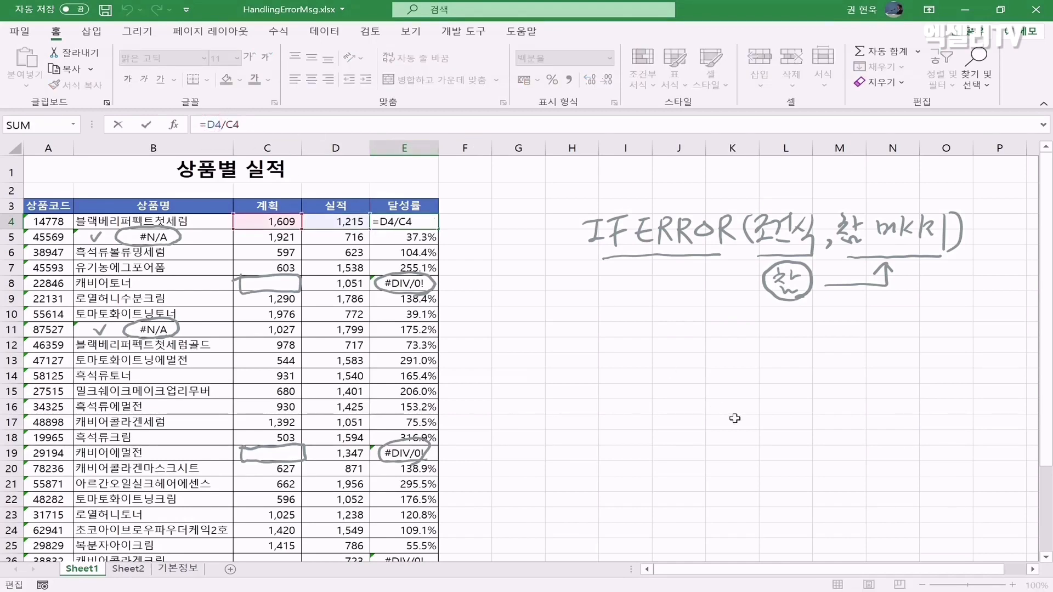
key("Hangul")
type("iferror")
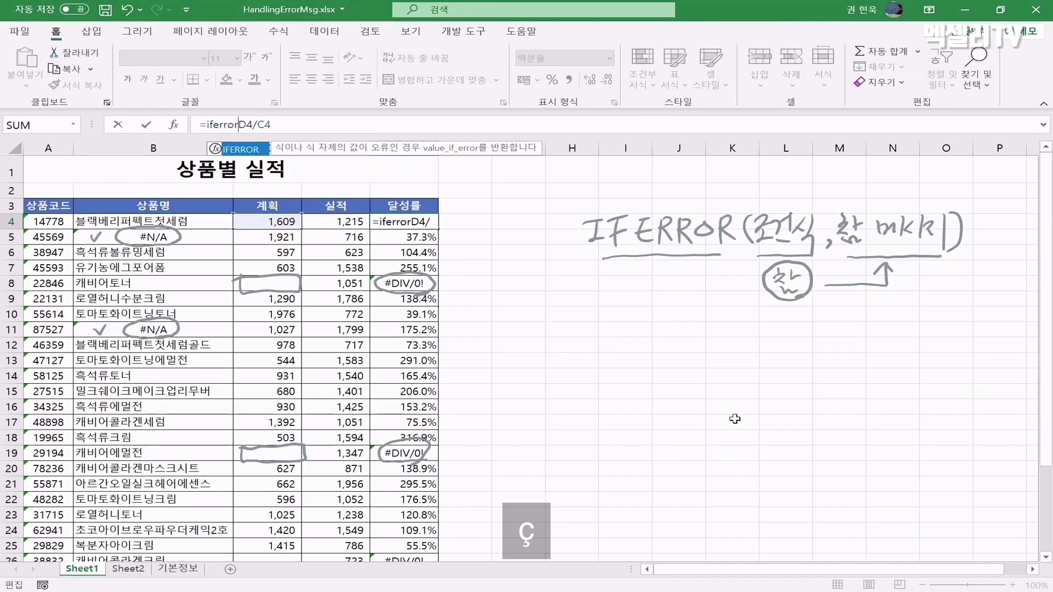
type("(")
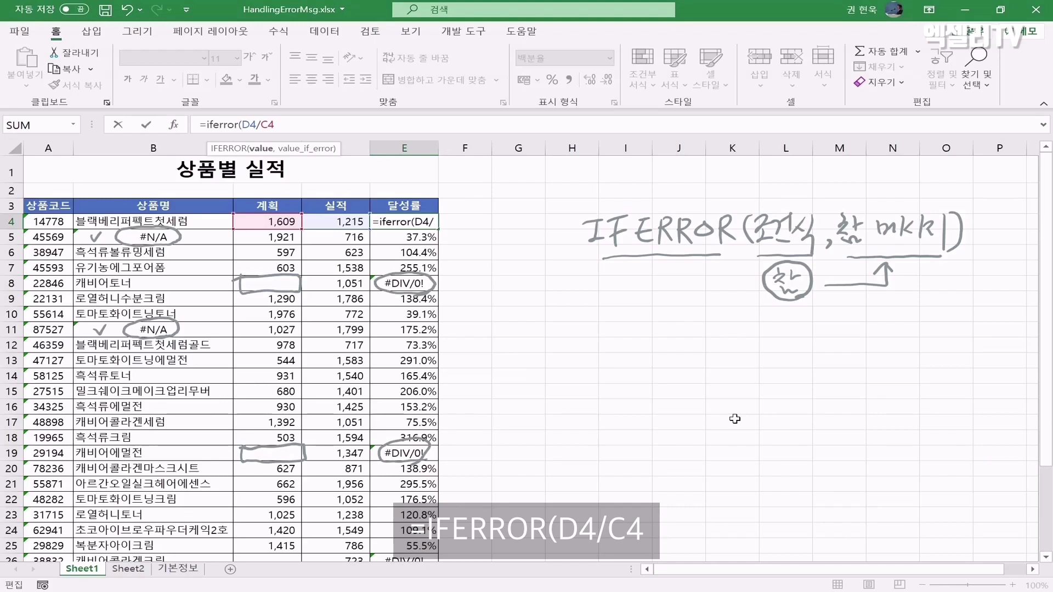
left_click(311, 125)
type(",")
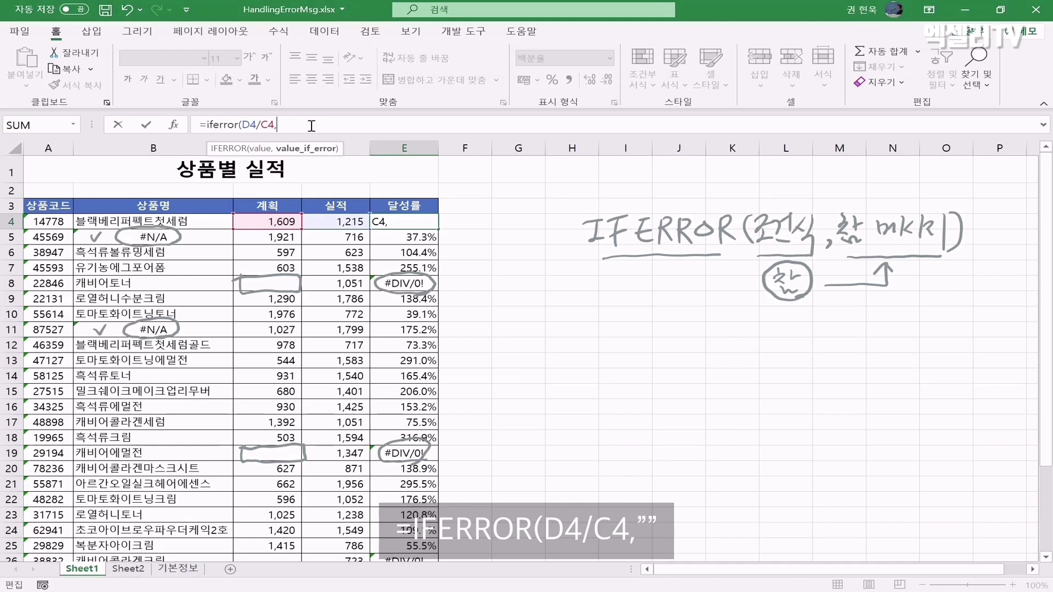
type("\"\")")
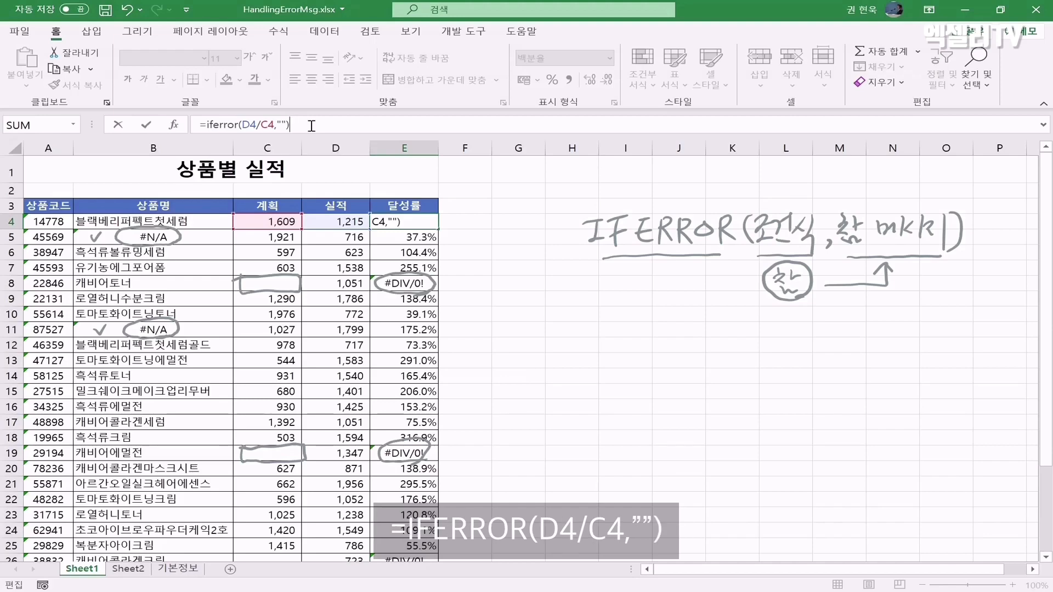
key("Return")
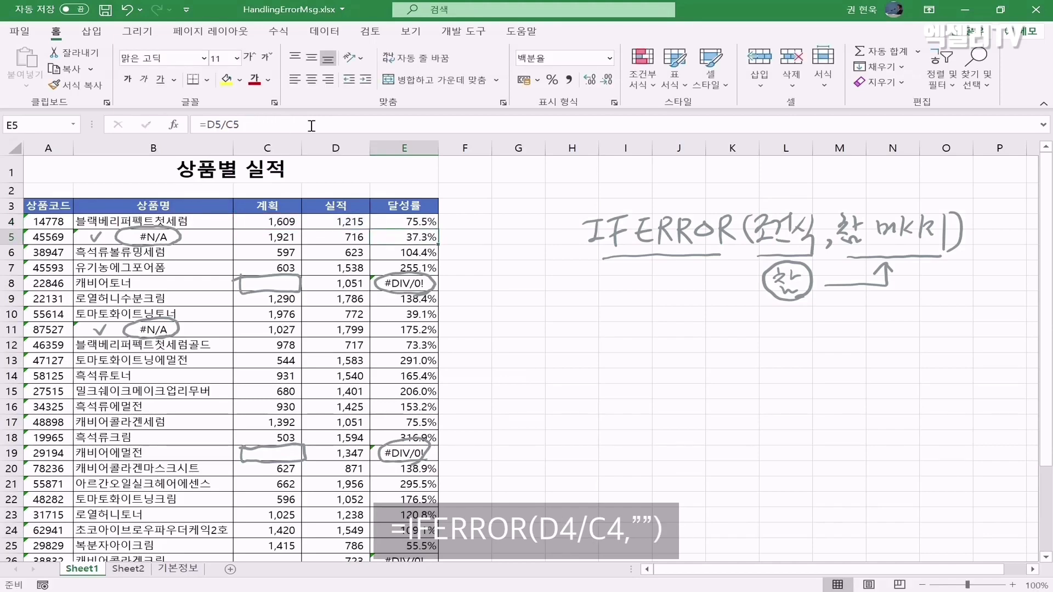
Step: Copy the IFERROR formula from E4 down the 달성률 column and check the filled rows
left_click(393, 223)
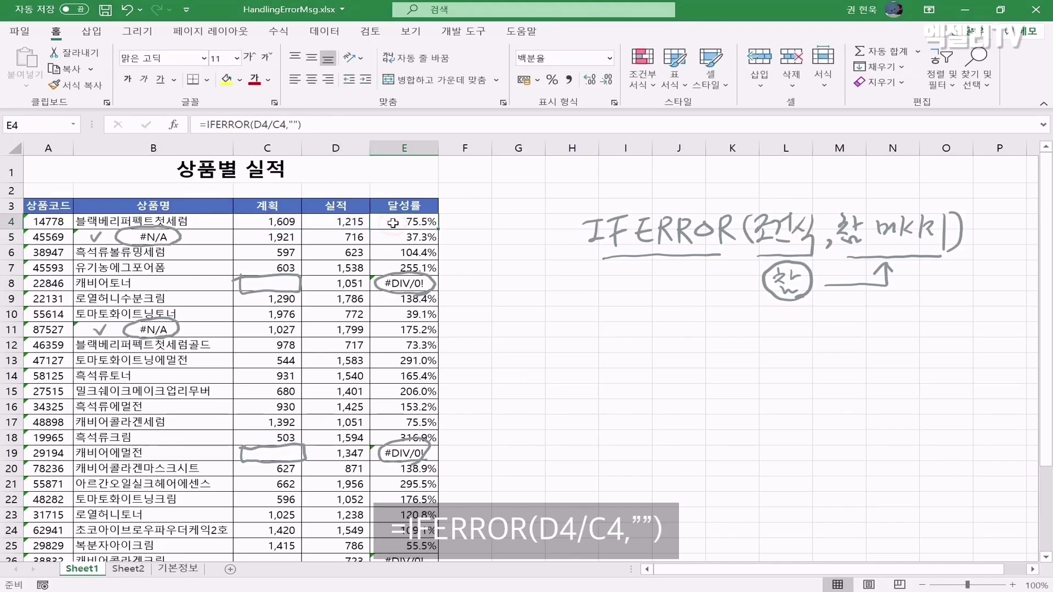
double_click(436, 227)
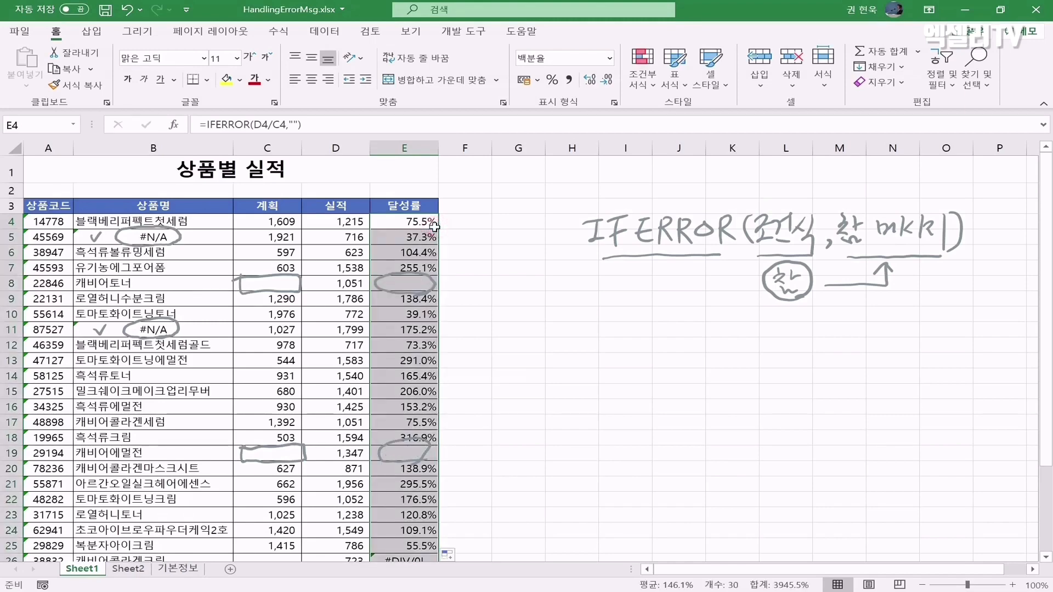
scroll(434, 226, "down", 1)
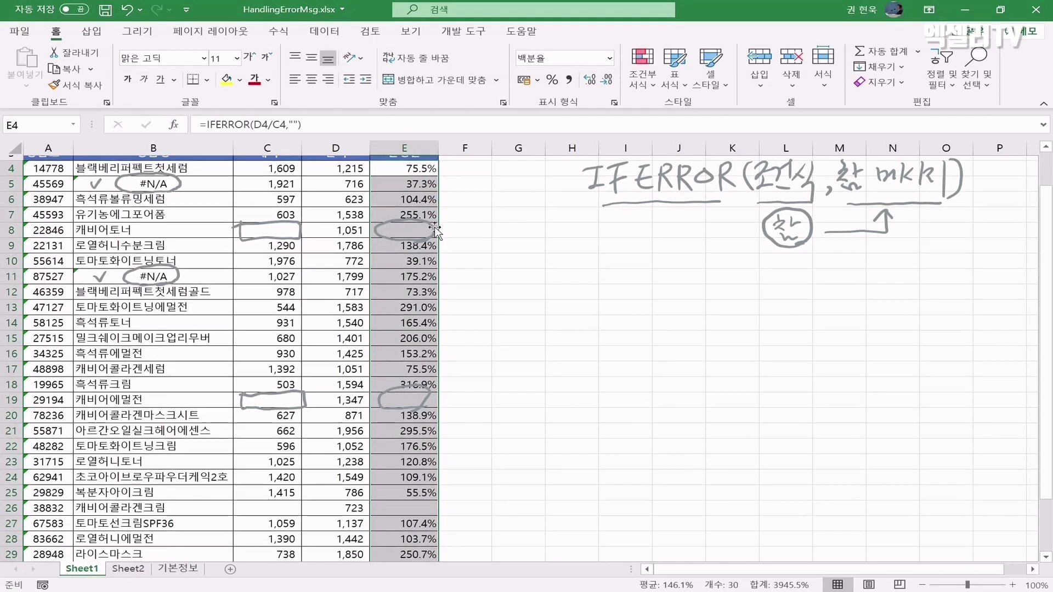
scroll(417, 225, "up", 1)
left_click(390, 222)
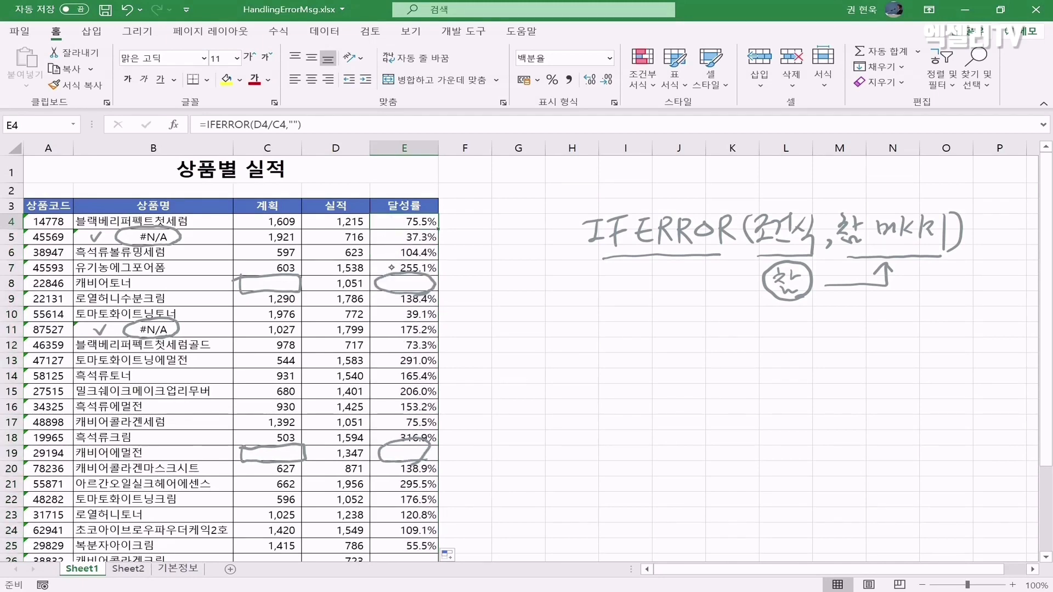
Step: Handwrite DIV/0! beside E8, and draw circled quotation marks above 참 메시지 with an arrow pointing to E8
left_click_drag(443, 276, 443, 297)
mouse_move(458, 280)
left_mouse_down()
mouse_move(459, 293)
mouse_move(481, 274)
left_mouse_up()
mouse_move(495, 272)
left_mouse_down()
mouse_move(477, 304)
mouse_move(501, 276)
mouse_move(515, 289)
left_mouse_up()
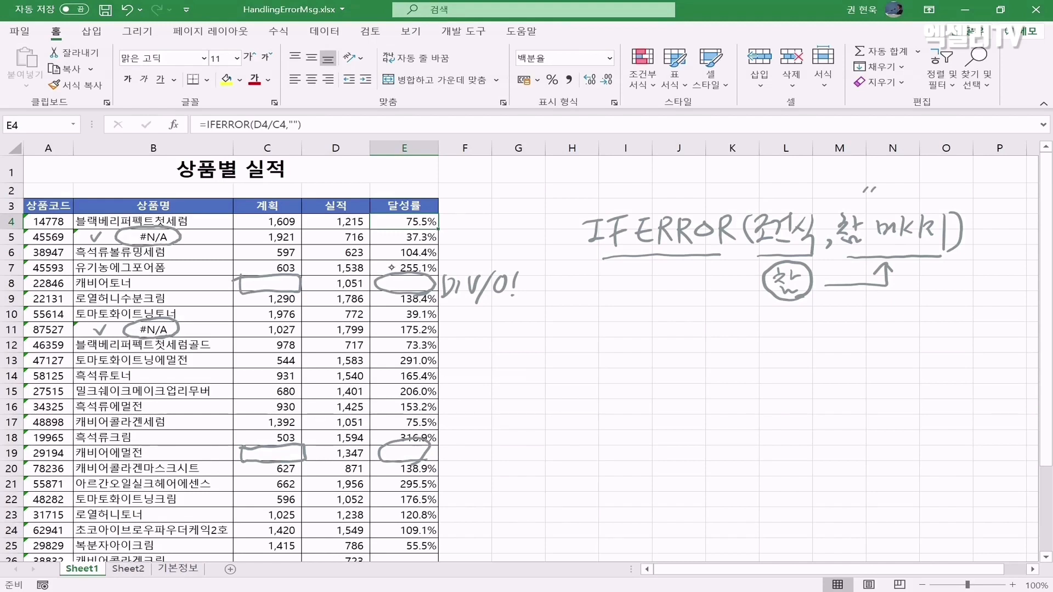
mouse_move(860, 192)
left_mouse_down()
mouse_move(887, 204)
mouse_move(876, 175)
mouse_move(742, 179)
mouse_move(440, 265)
mouse_move(458, 267)
left_mouse_up()
left_click(880, 190)
left_click(888, 189)
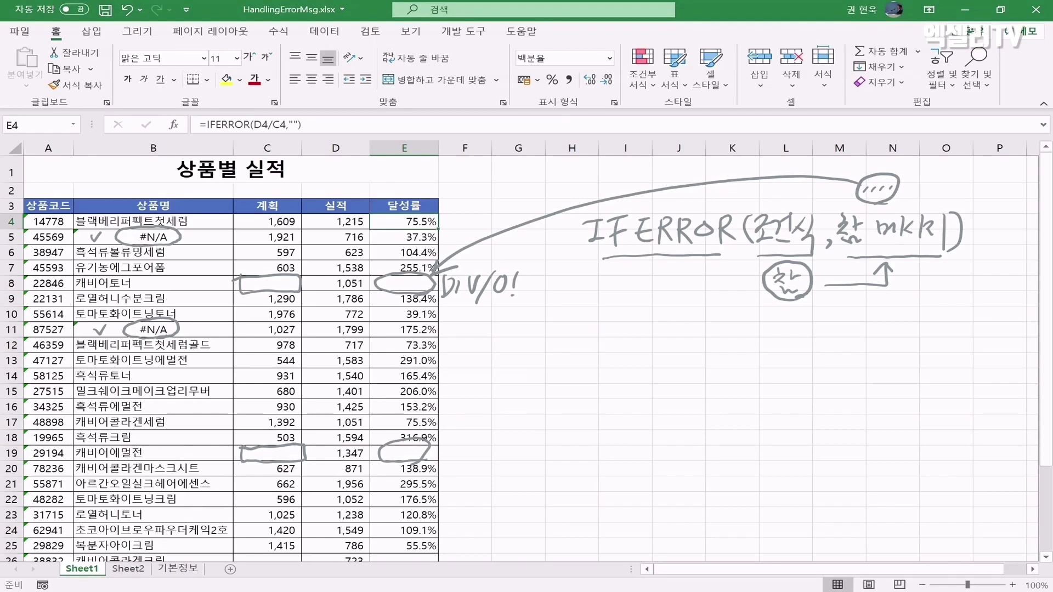
Step: Handwrite the version number 2007 below IFERROR and underline it
left_click_drag(607, 286, 621, 296)
left_click_drag(626, 286, 631, 297)
left_click_drag(647, 285, 658, 306)
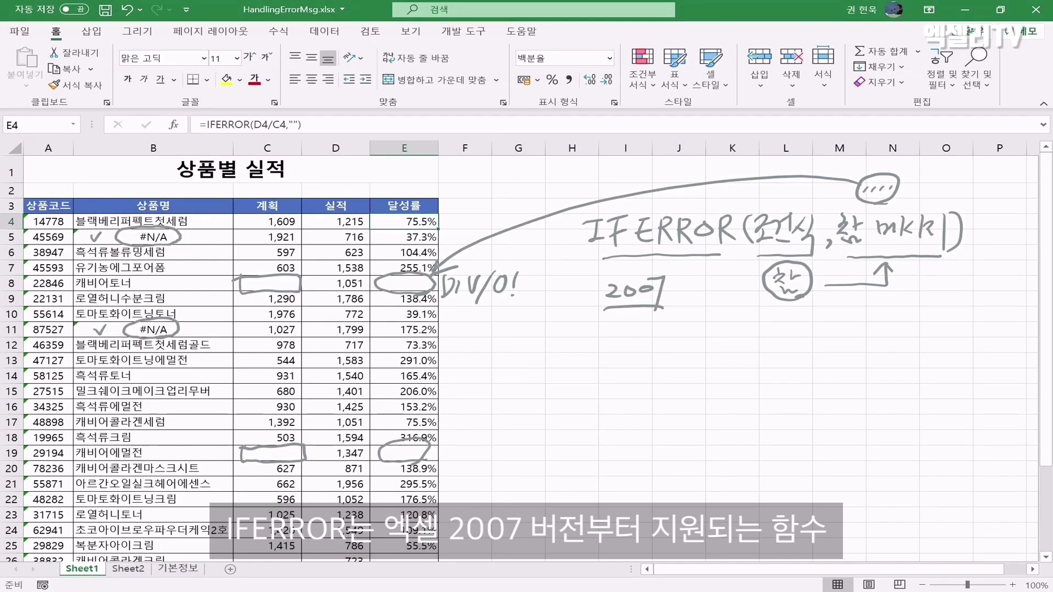
Step: Erase the pen marks over the table together with the DIV/0! note and its arrow, keeping the syntax notes
mouse_move(474, 285)
left_mouse_down()
mouse_move(500, 285)
mouse_move(452, 286)
left_mouse_up()
left_click(392, 273)
left_click(444, 286)
left_click(439, 266)
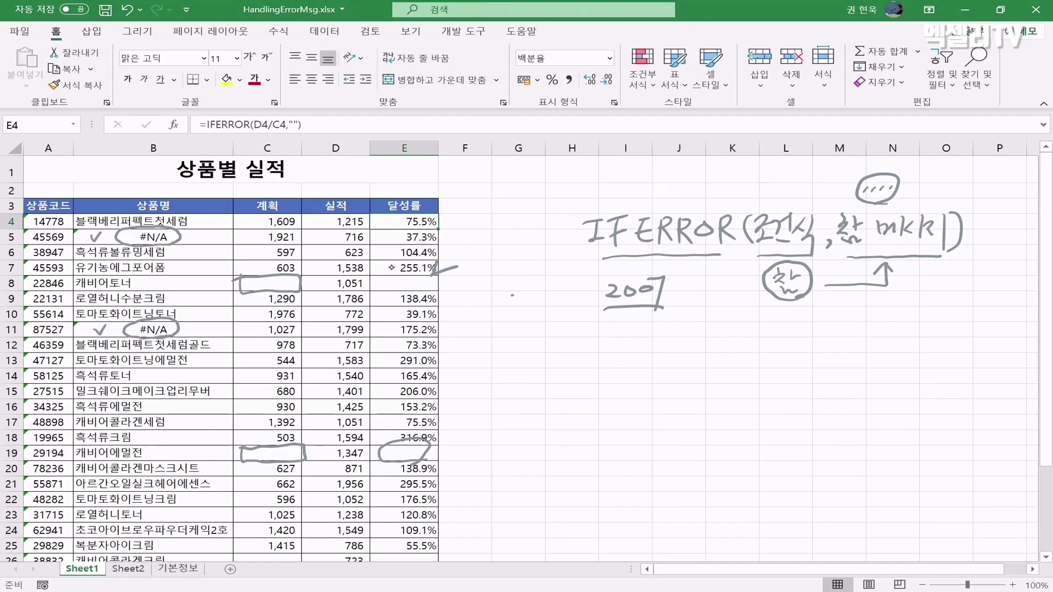
left_click(447, 268)
left_click(299, 283)
key("ctrl+z")
key("ctrl+z")
key("ctrl+z")
key("ctrl+z")
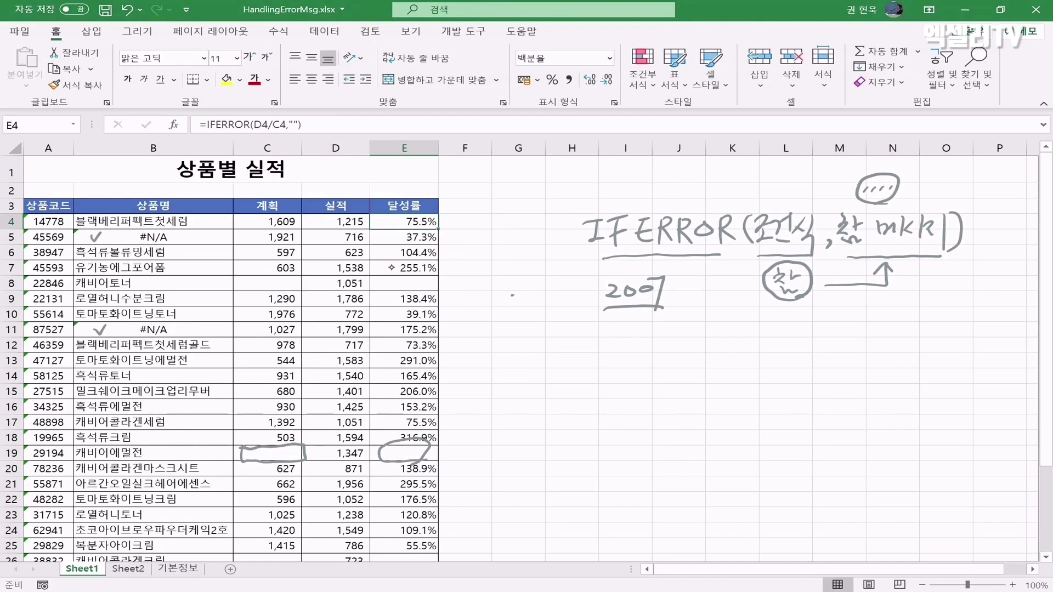
key("ctrl+z")
key("ctrl+z")
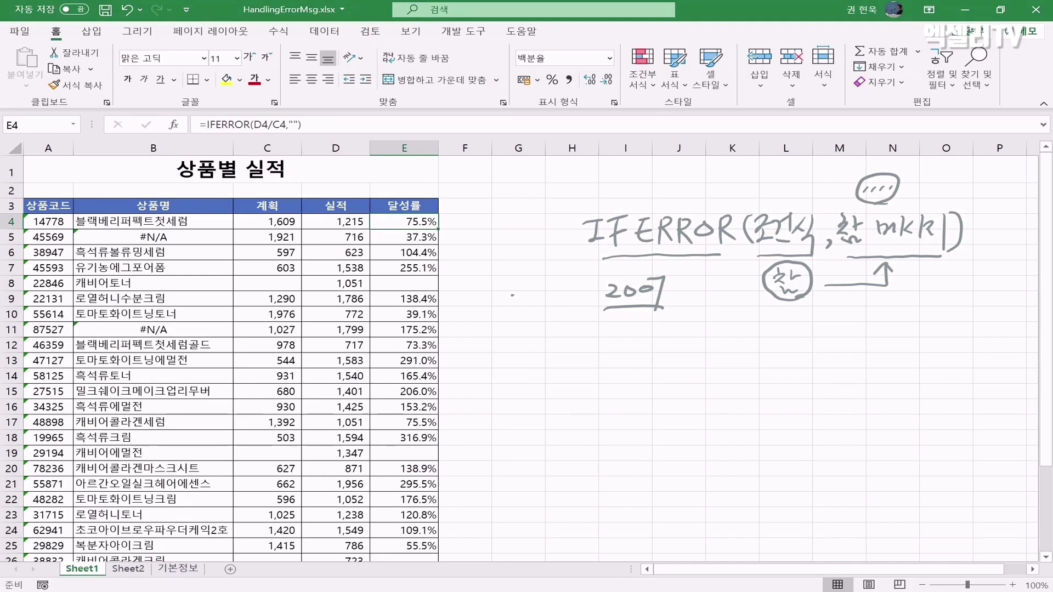
Step: Handwrite ISERROR(조건식) below the 2007 note and underline IS, ERROR and 조건식 separately
mouse_move(583, 332)
left_mouse_down()
mouse_move(598, 331)
mouse_move(586, 354)
left_mouse_up()
mouse_move(618, 329)
left_mouse_down()
mouse_move(605, 339)
mouse_move(606, 356)
left_mouse_up()
mouse_move(617, 335)
left_mouse_down()
mouse_move(632, 333)
mouse_move(636, 352)
left_mouse_up()
left_click_drag(625, 342, 637, 339)
left_click_drag(643, 330, 641, 356)
mouse_move(643, 332)
left_mouse_down()
mouse_move(657, 358)
mouse_move(675, 337)
left_mouse_up()
mouse_move(687, 333)
left_mouse_down()
mouse_move(688, 358)
mouse_move(741, 352)
mouse_move(757, 336)
mouse_move(764, 355)
mouse_move(779, 351)
mouse_move(787, 362)
left_mouse_up()
left_click_drag(793, 331, 802, 361)
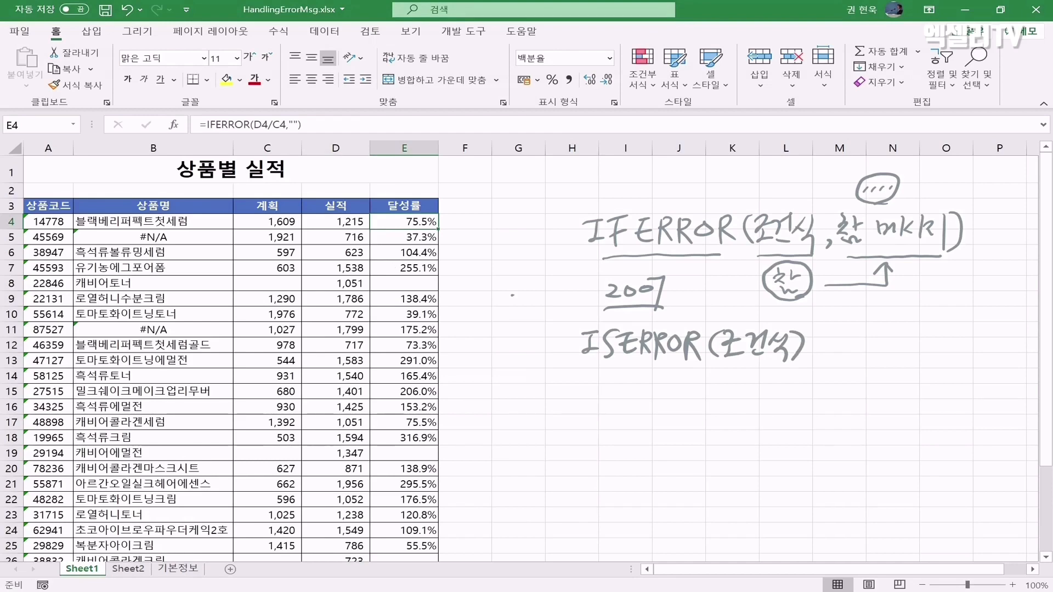
left_click_drag(583, 367, 790, 367)
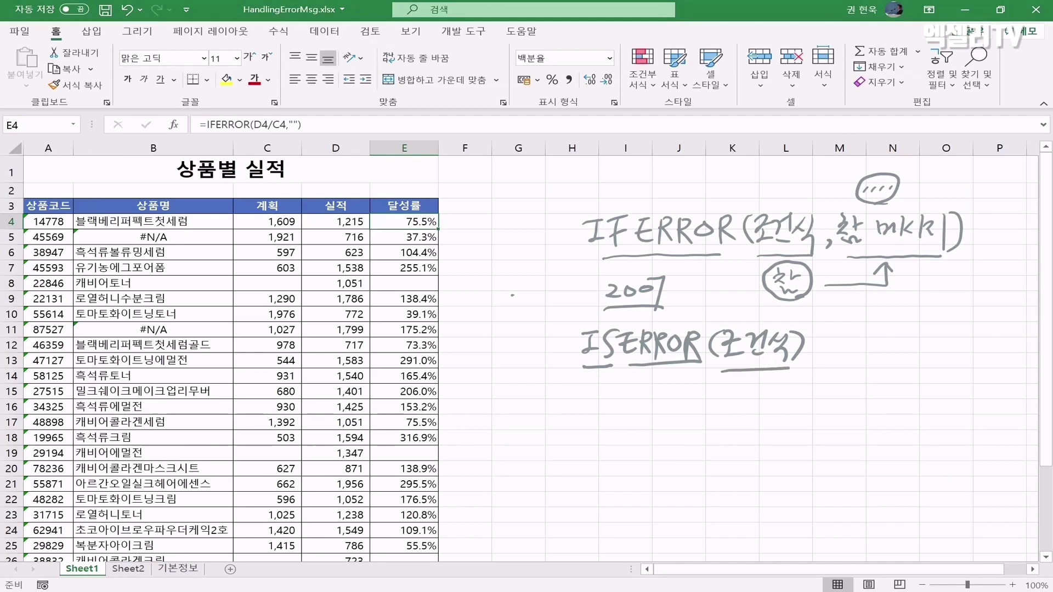
Step: Draw a branch after ISERROR(조건식) and handwrite its two possible results, TRUE above and FALSE below
mouse_move(845, 322)
left_mouse_down()
mouse_move(815, 353)
mouse_move(848, 382)
mouse_move(881, 318)
left_mouse_up()
mouse_move(871, 321)
left_mouse_down()
mouse_move(868, 349)
mouse_move(880, 340)
left_mouse_up()
left_click_drag(882, 321, 894, 342)
left_click_drag(901, 323, 917, 337)
mouse_move(919, 323)
left_mouse_down()
mouse_move(935, 320)
mouse_move(940, 337)
left_mouse_up()
left_click_drag(925, 331, 937, 328)
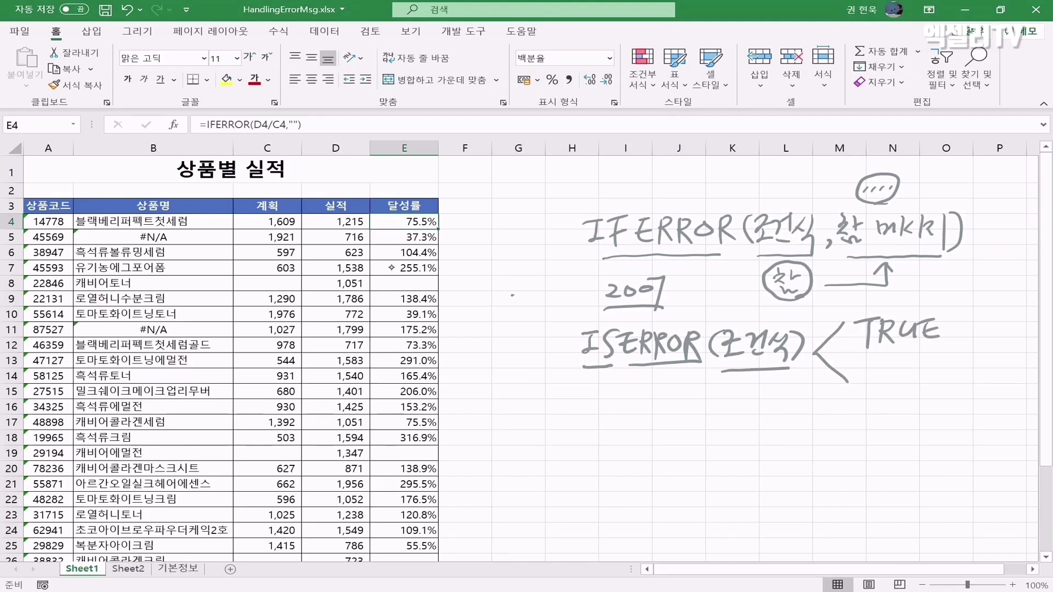
mouse_move(845, 370)
left_mouse_down()
mouse_move(863, 365)
mouse_move(853, 391)
mouse_move(898, 390)
mouse_move(896, 377)
left_mouse_up()
left_click_drag(906, 365, 927, 388)
mouse_move(939, 371)
left_mouse_down()
mouse_move(961, 363)
mouse_move(952, 386)
left_mouse_up()
left_click_drag(952, 386, 966, 384)
left_click_drag(954, 377, 967, 375)
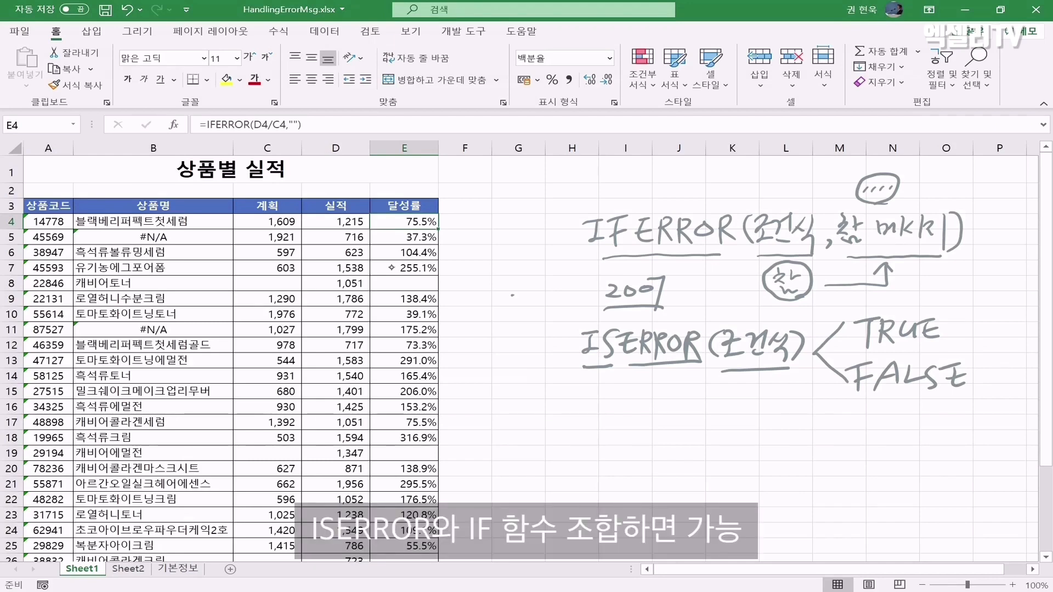
Step: Handwrite IF under ISERROR, bracket the two functions together, and draw an arrow from the bracket up to IFERROR
left_click_drag(579, 390, 597, 386)
mouse_move(590, 387)
left_mouse_down()
mouse_move(589, 409)
mouse_move(600, 406)
left_mouse_up()
mouse_move(600, 385)
left_mouse_down()
mouse_move(622, 377)
mouse_move(609, 418)
left_mouse_up()
left_click_drag(610, 398, 624, 395)
left_click_drag(563, 354, 561, 391)
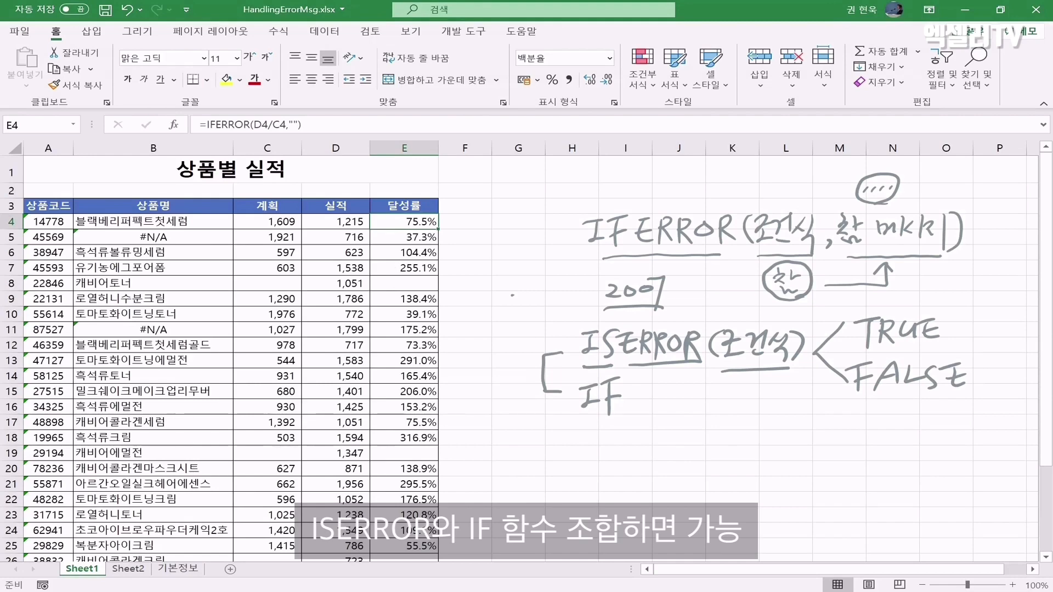
mouse_move(535, 337)
left_mouse_down()
mouse_move(561, 242)
mouse_move(559, 261)
left_mouse_up()
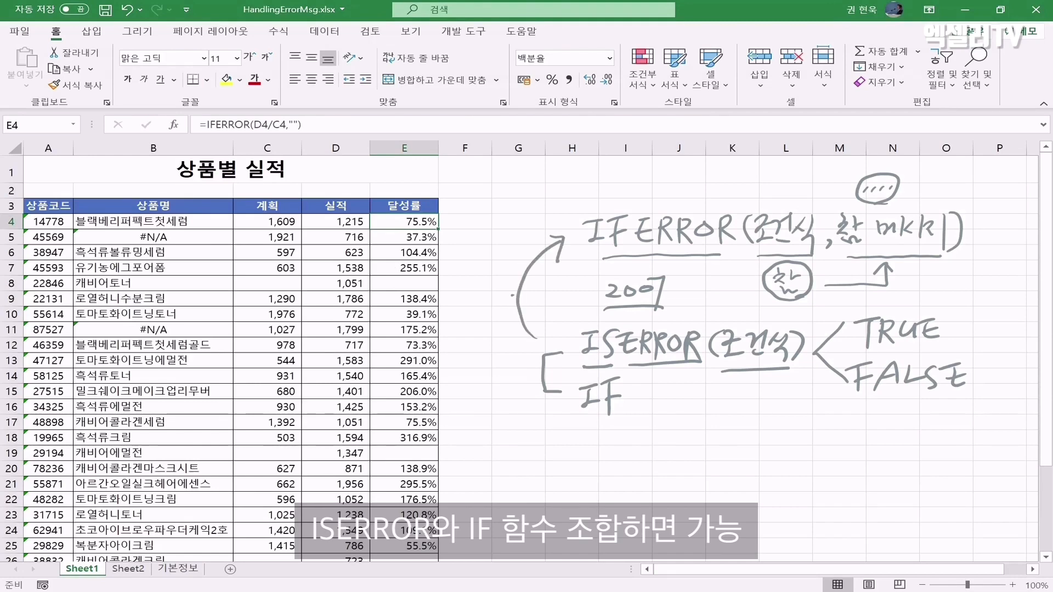
Step: Enter the formula =ISERROR(D4/C4) in F4 to test whether the achievement rate calculation gives an error
left_click(475, 219)
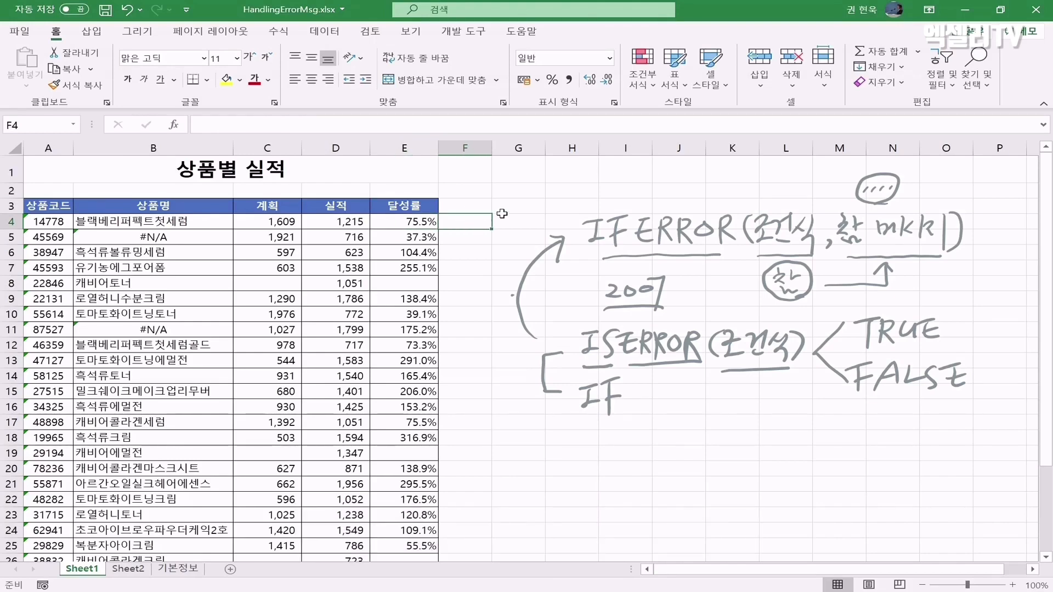
type("=iserror")
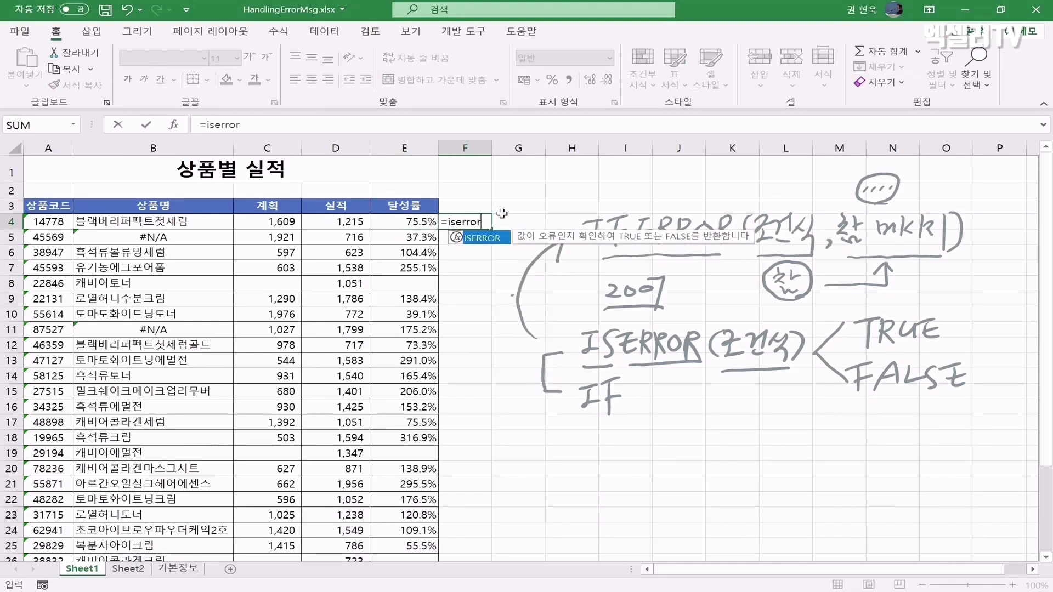
type("(")
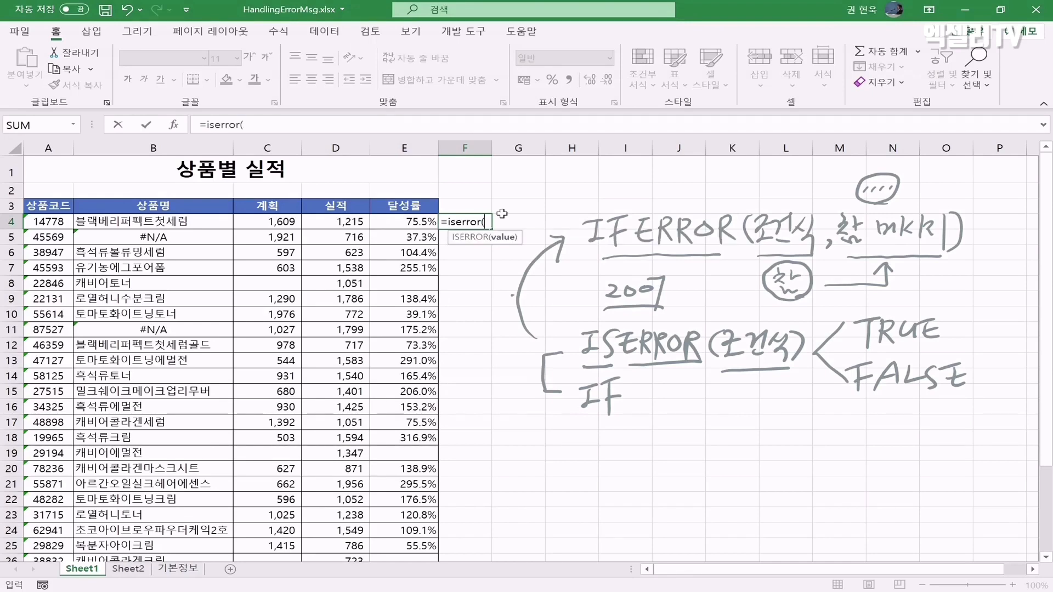
left_click(339, 222)
type("/")
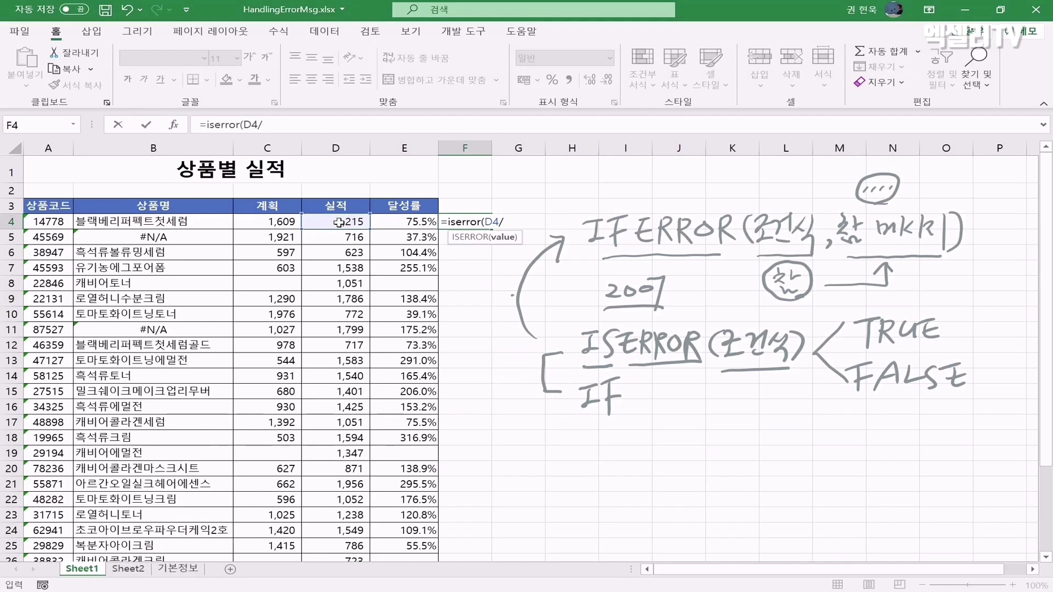
left_click(277, 223)
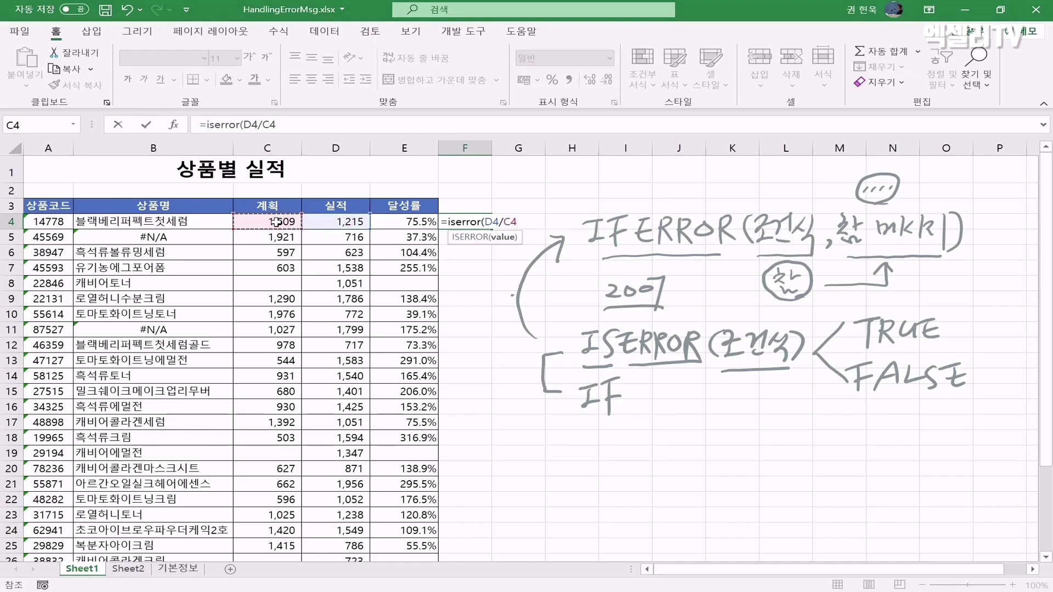
type(")")
key("Return")
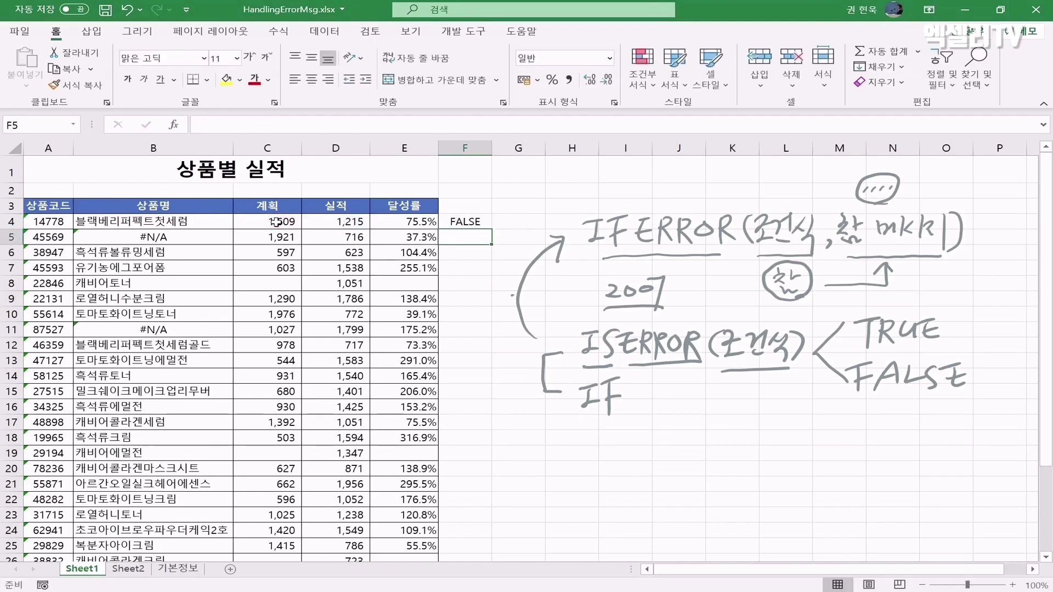
Step: Copy the ISERROR formula from F4 down to F10 and circle the TRUE result in F8
left_click(460, 222)
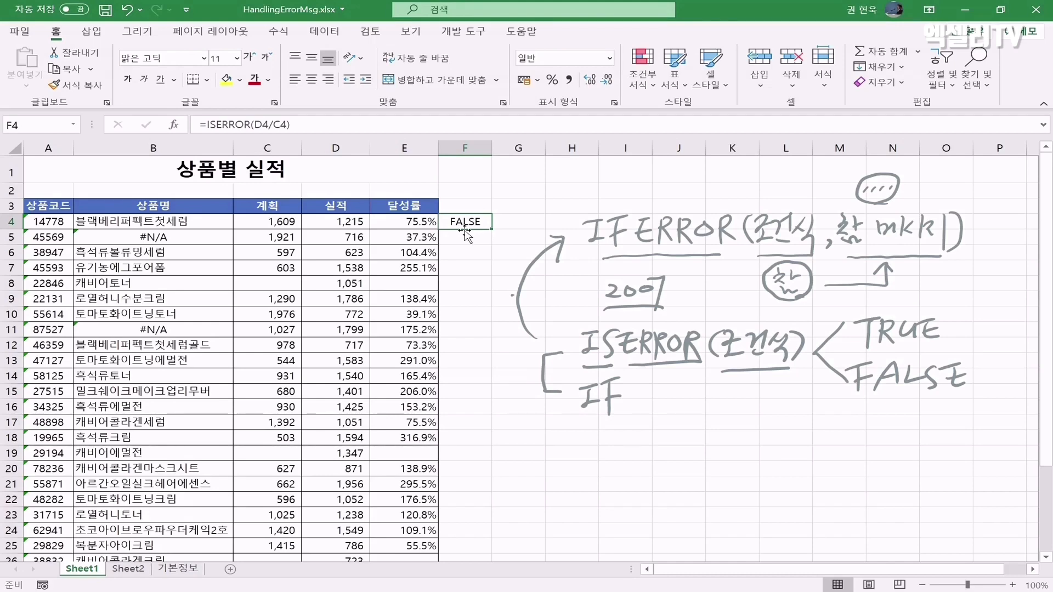
left_click_drag(491, 229, 483, 325)
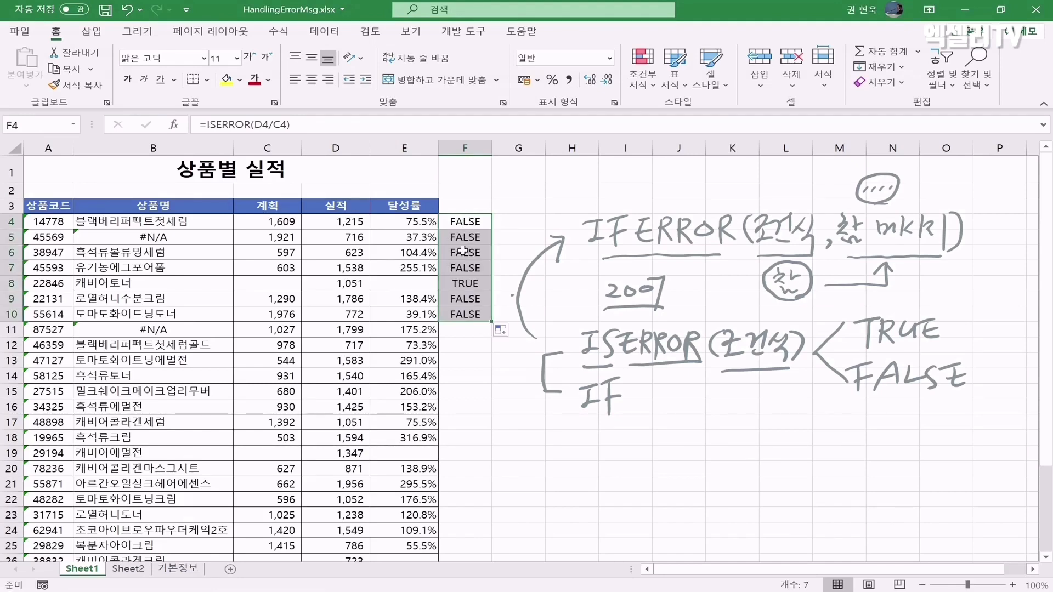
left_click(465, 283)
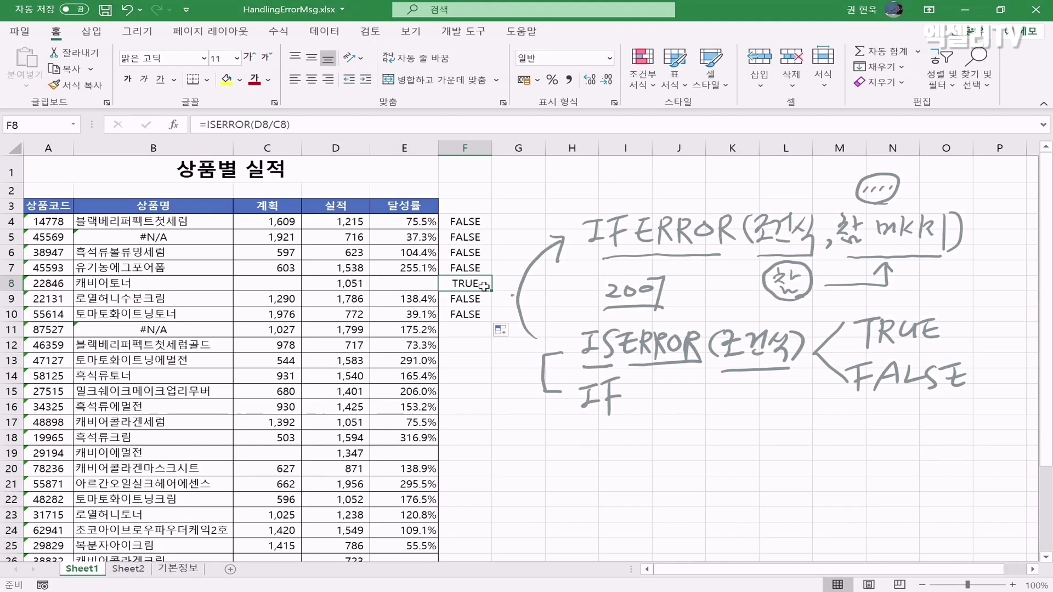
mouse_move(476, 294)
left_mouse_down()
mouse_move(471, 276)
mouse_move(473, 296)
left_mouse_up()
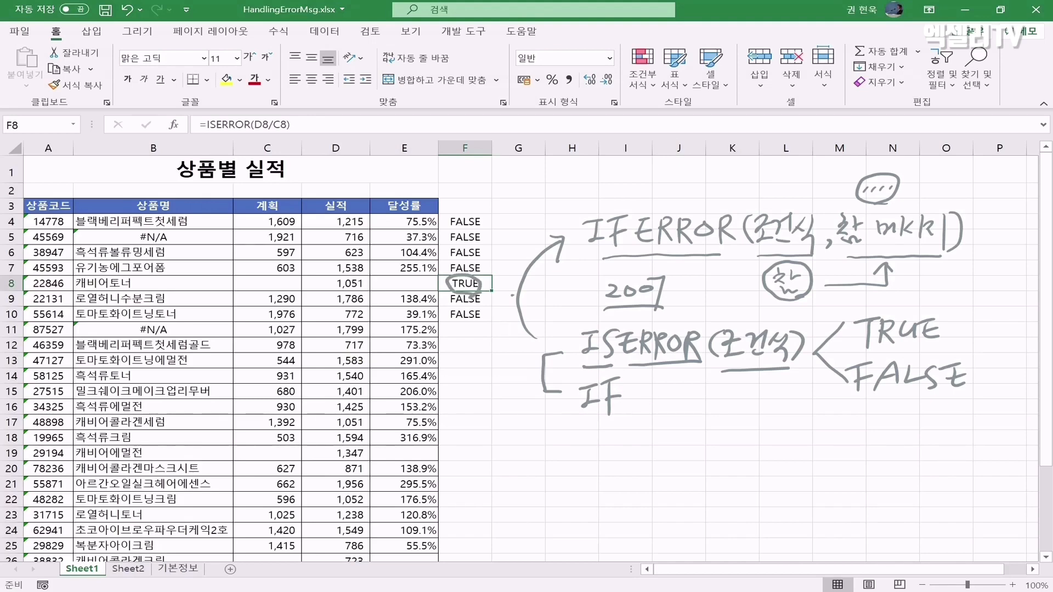
Step: Change the formula in F4 to =IF(ISERROR(D4/C4),"",D4/C4) so that errors give a blank and valid rows give the achievement rate
left_click(472, 221)
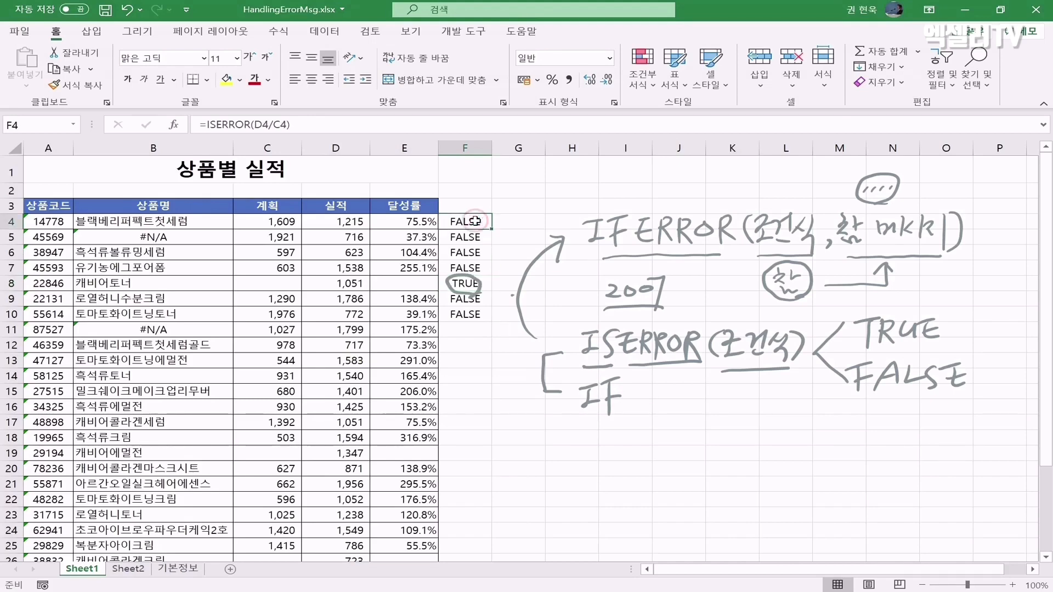
left_click(208, 126)
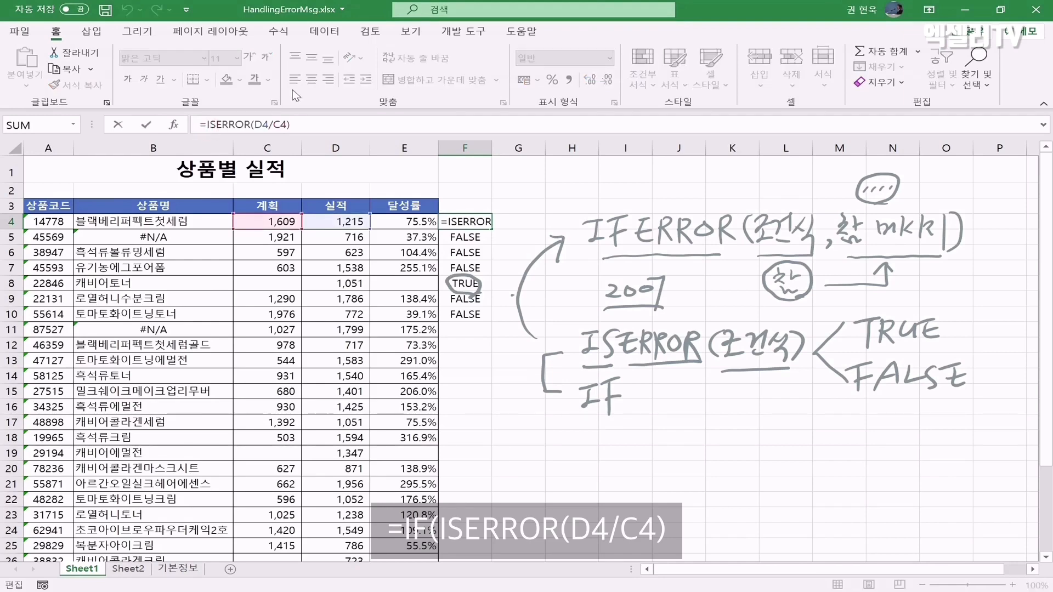
type("if(")
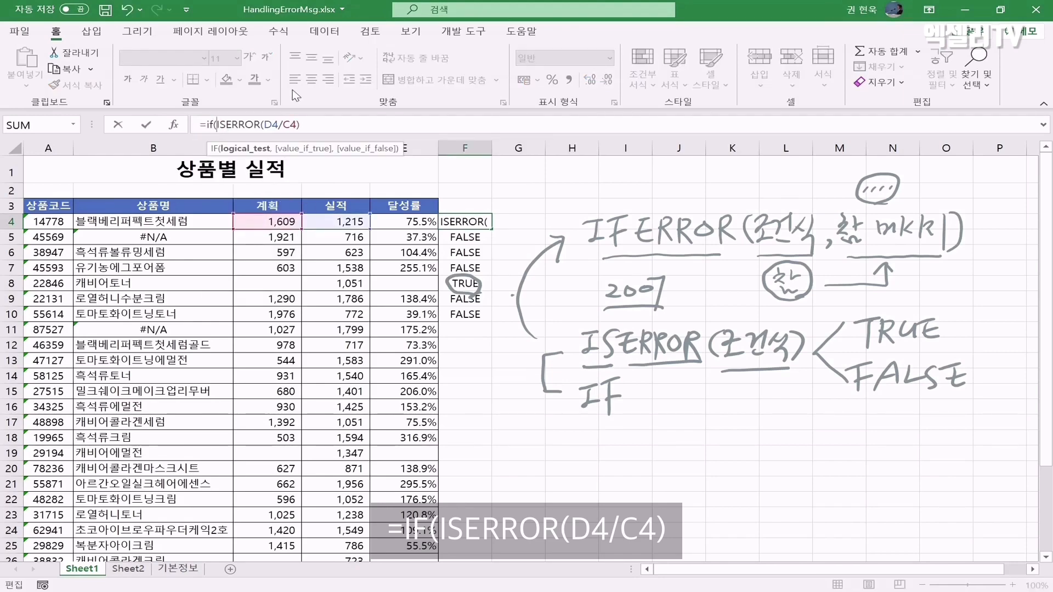
left_click(321, 122)
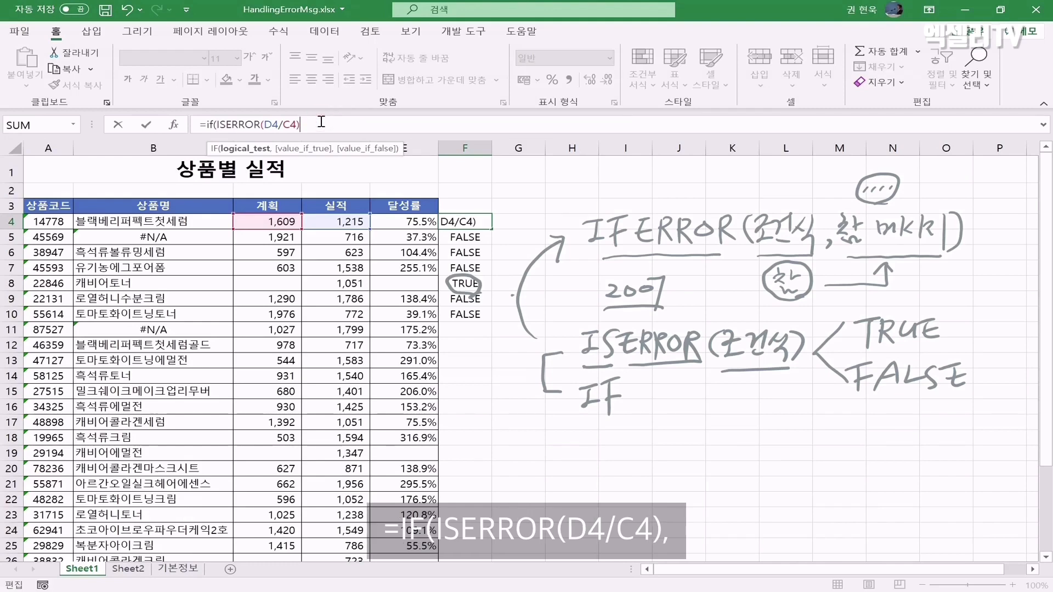
type(",")
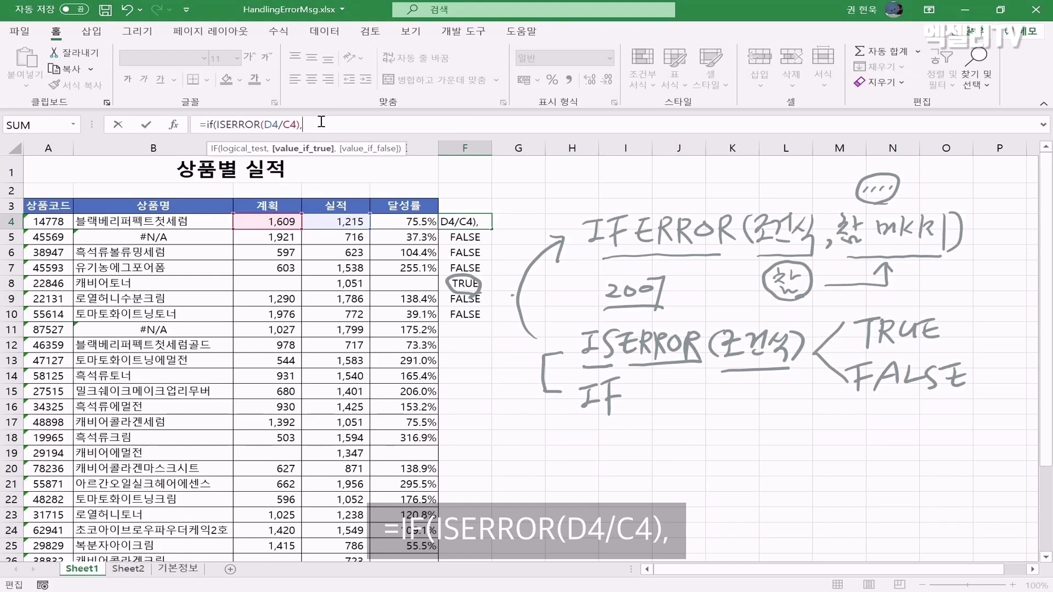
type("\"\"")
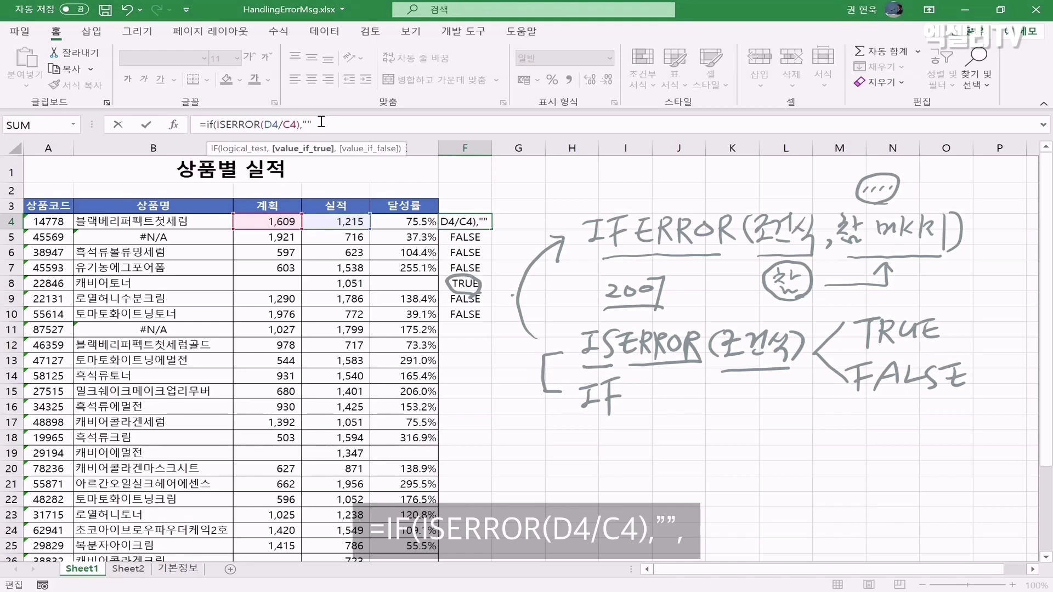
type(",")
left_click(342, 221)
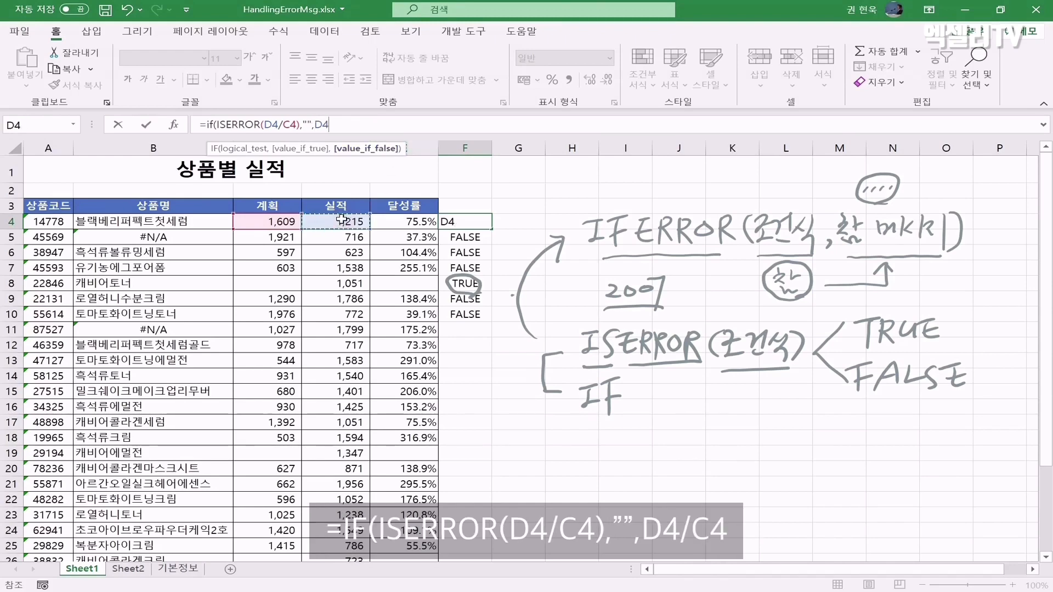
type("/")
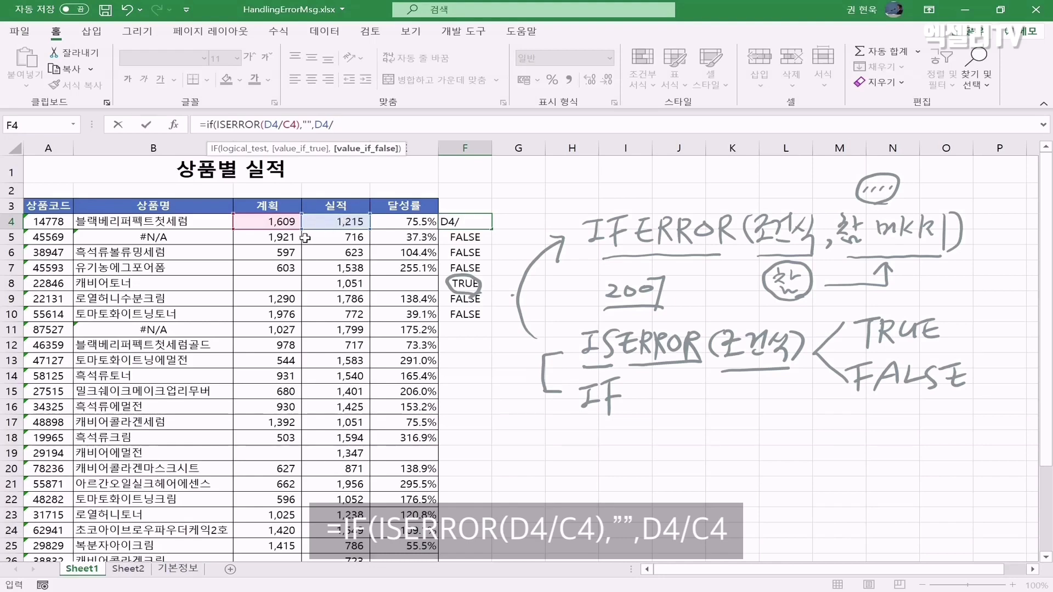
left_click(252, 222)
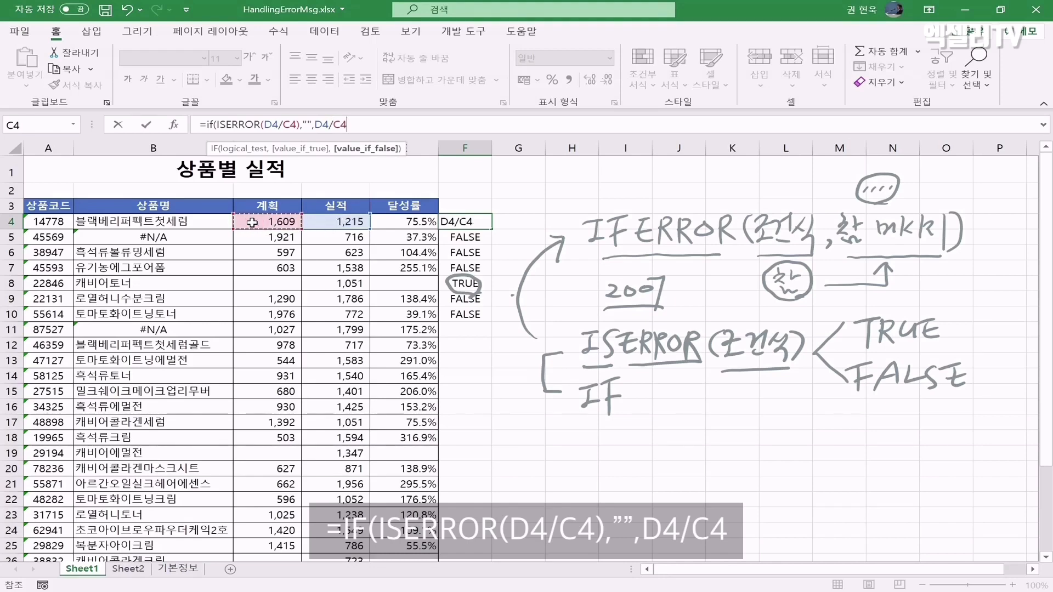
type(")")
key("Return")
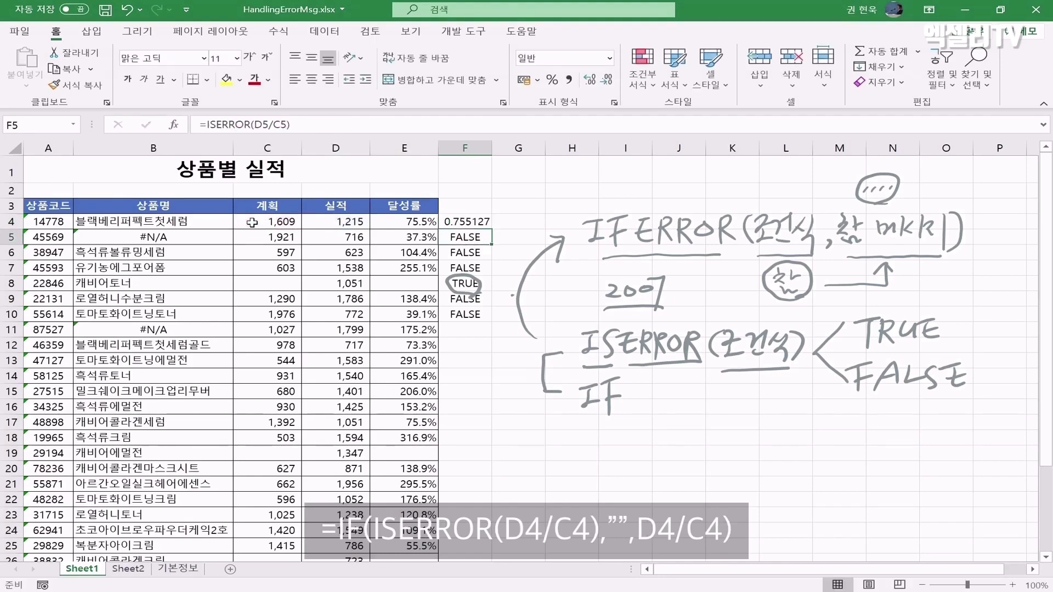
Step: Format F4 as a percentage with one decimal place and fill its formula down to F33
left_click(464, 223)
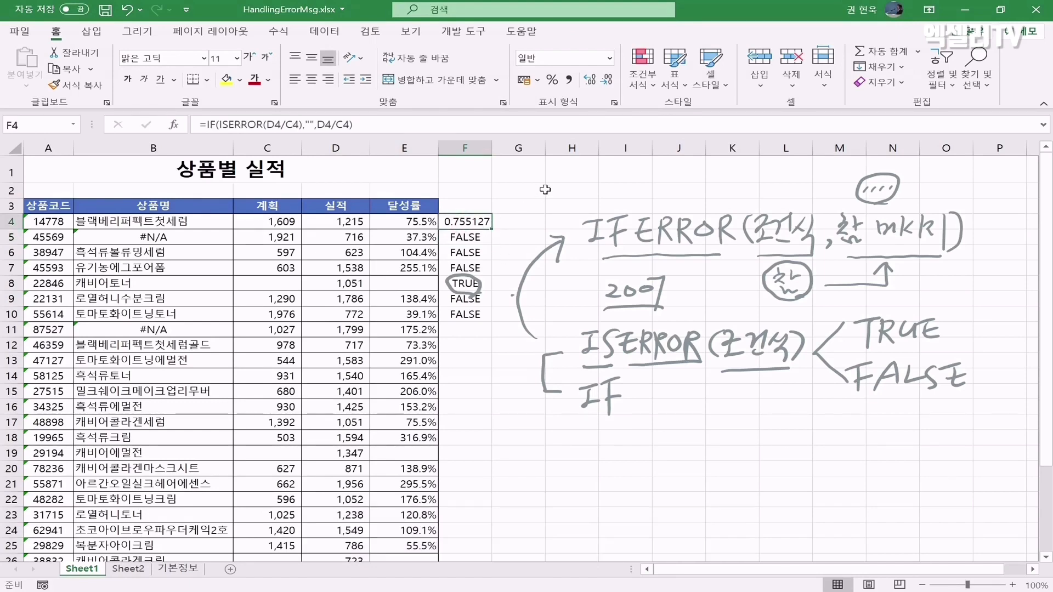
left_click(552, 82)
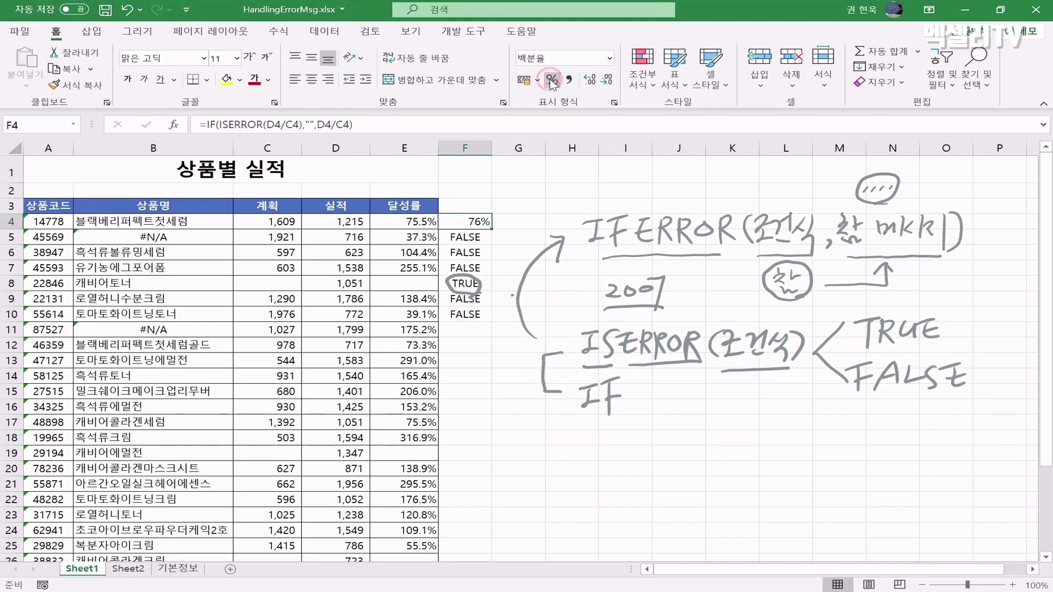
left_click(591, 80)
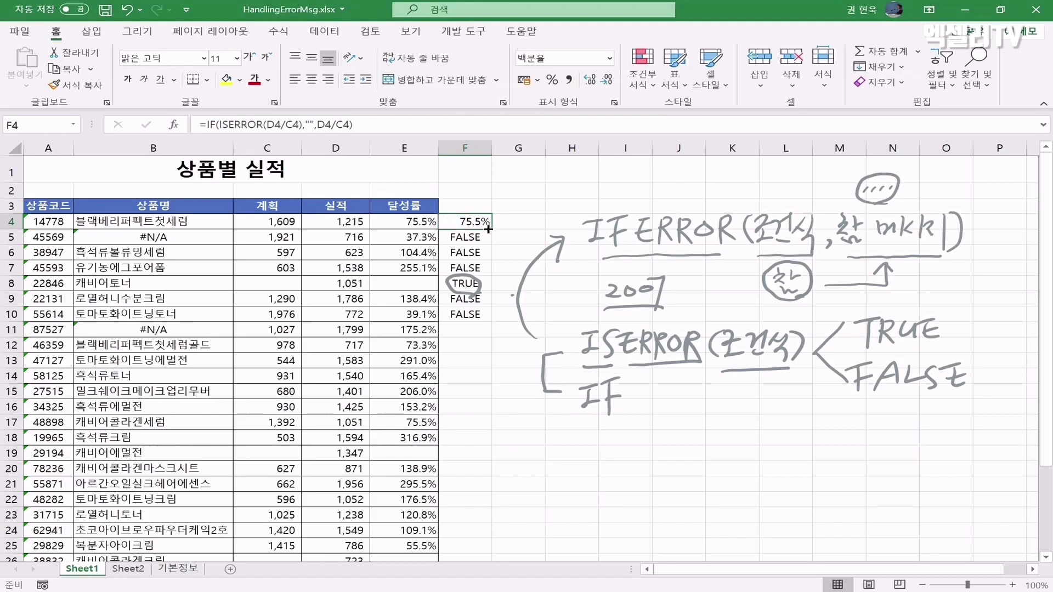
left_click_drag(488, 226, 438, 546)
scroll(453, 471, "up", 2)
scroll(453, 471, "up", 1)
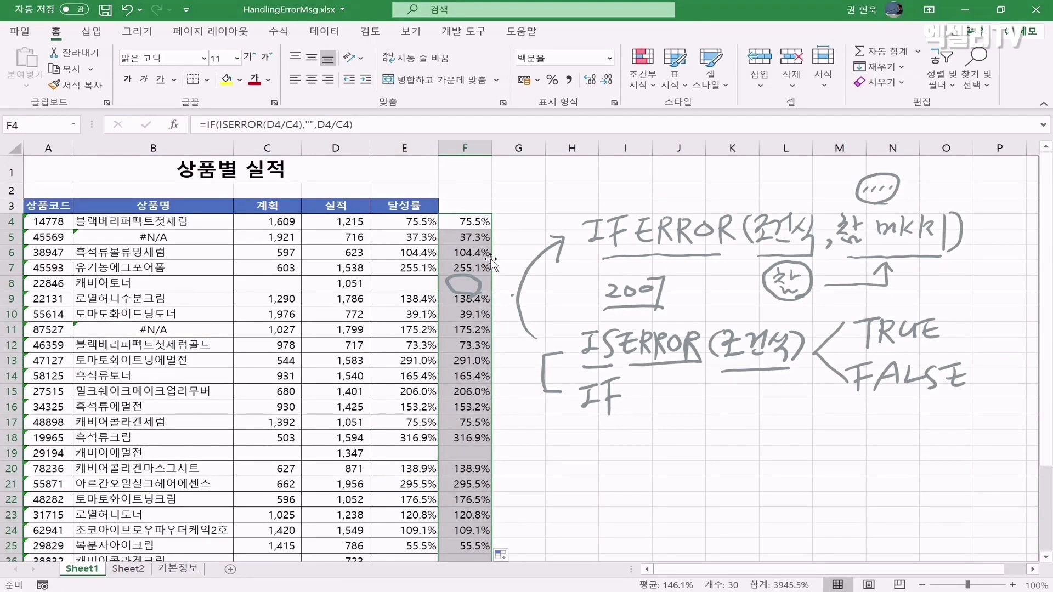
Step: Erase the circle drawn around F8 and compare the achievement rates in columns E and F down to the last row
left_click(460, 223)
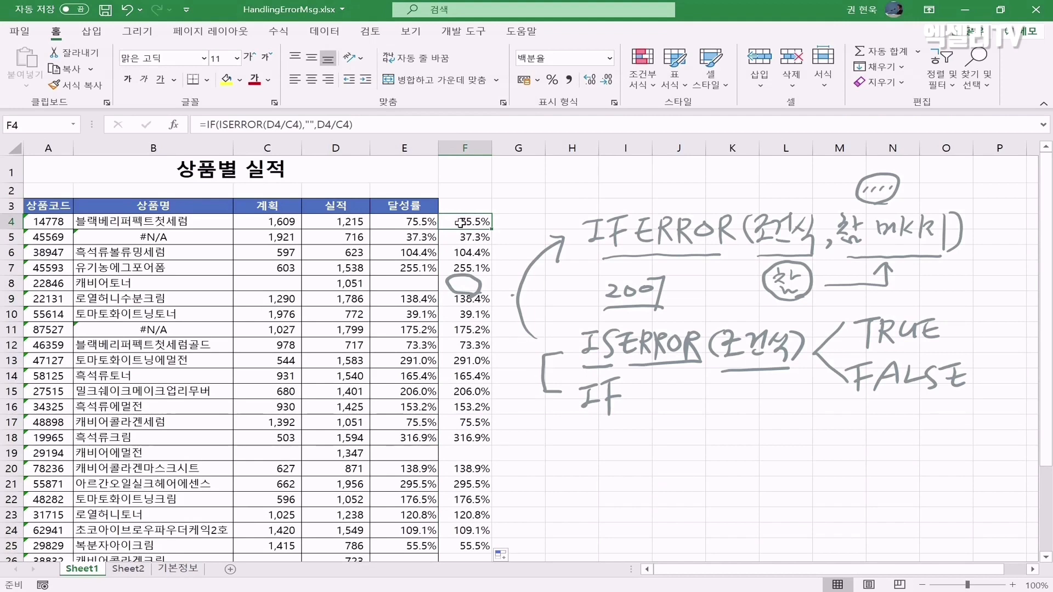
left_click(465, 286)
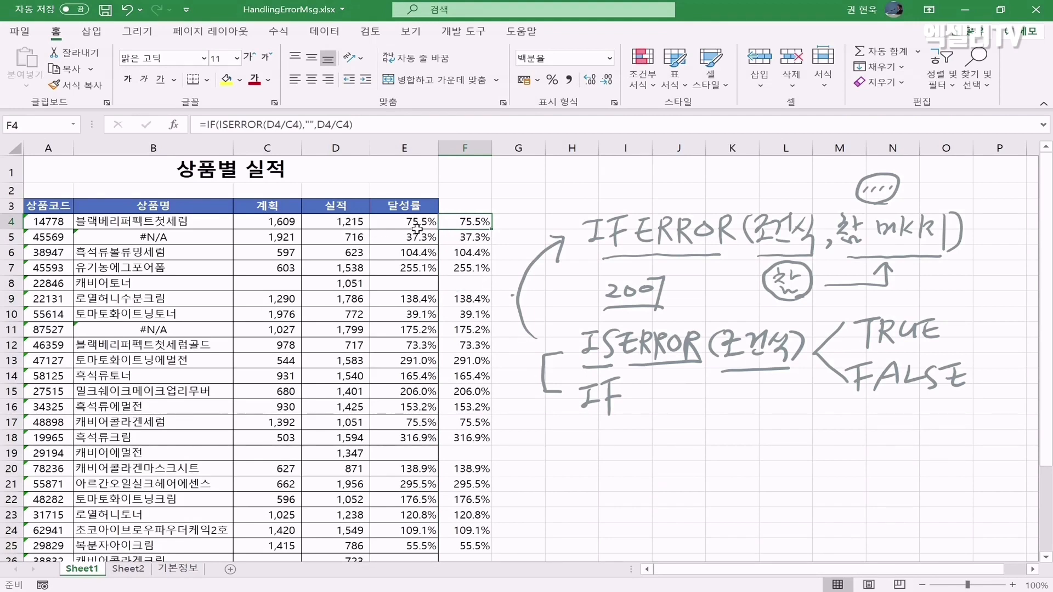
left_click(402, 150)
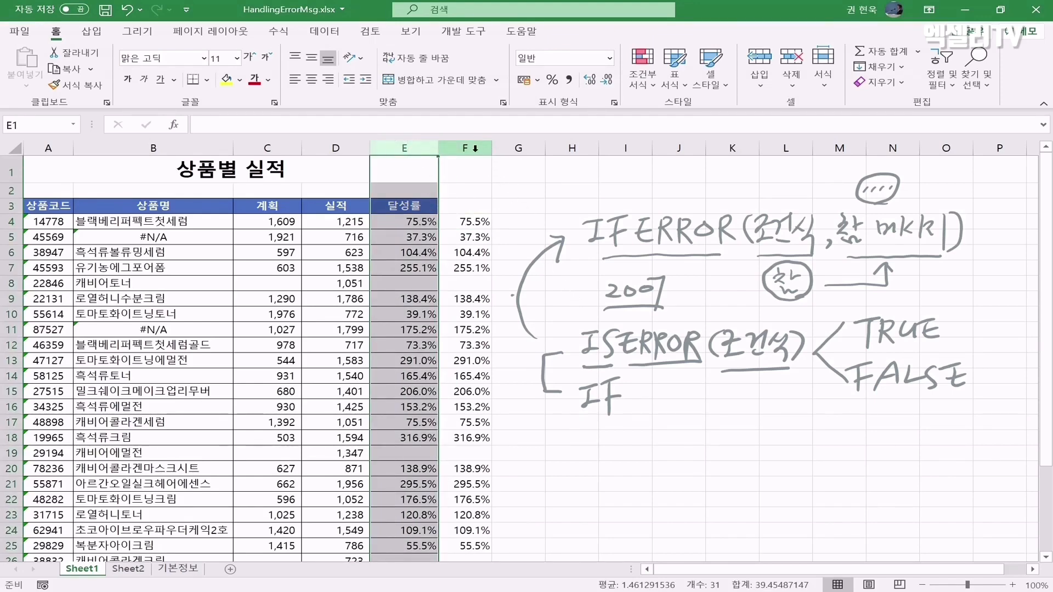
left_click(474, 149, "ctrl")
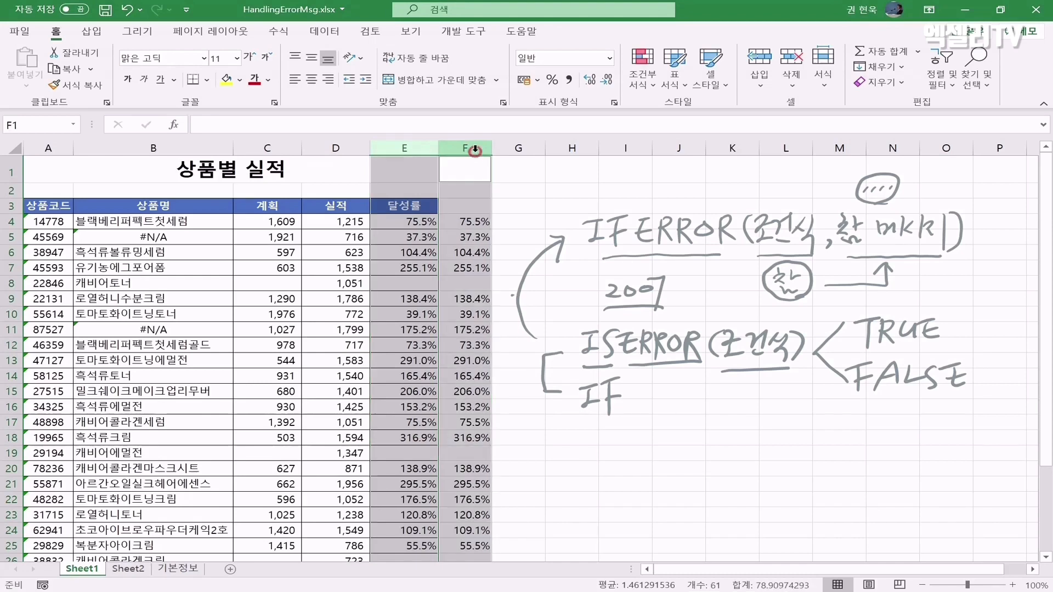
left_click(474, 216)
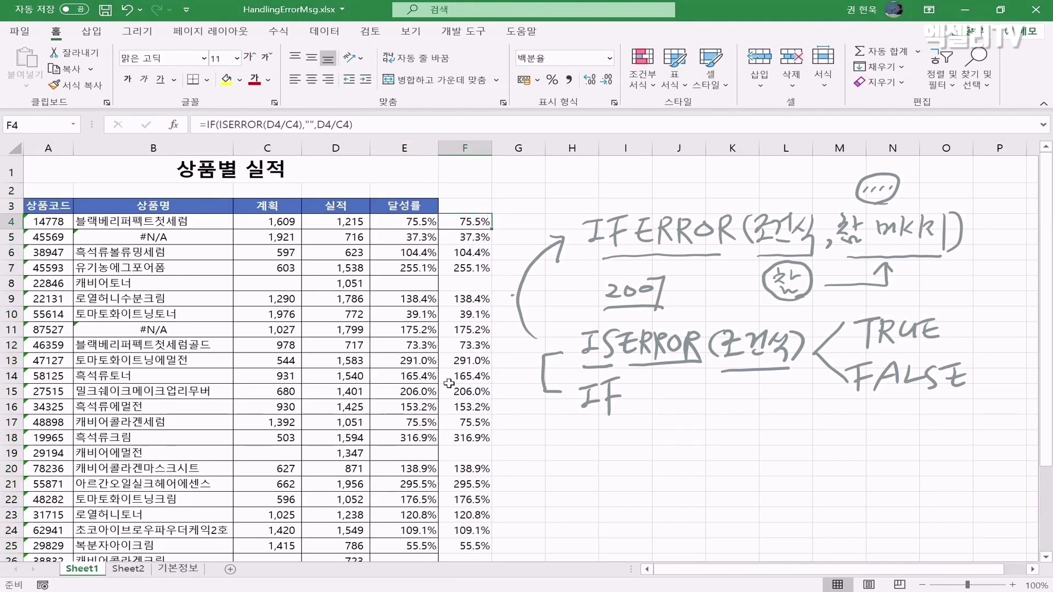
scroll(449, 384, "down", 4)
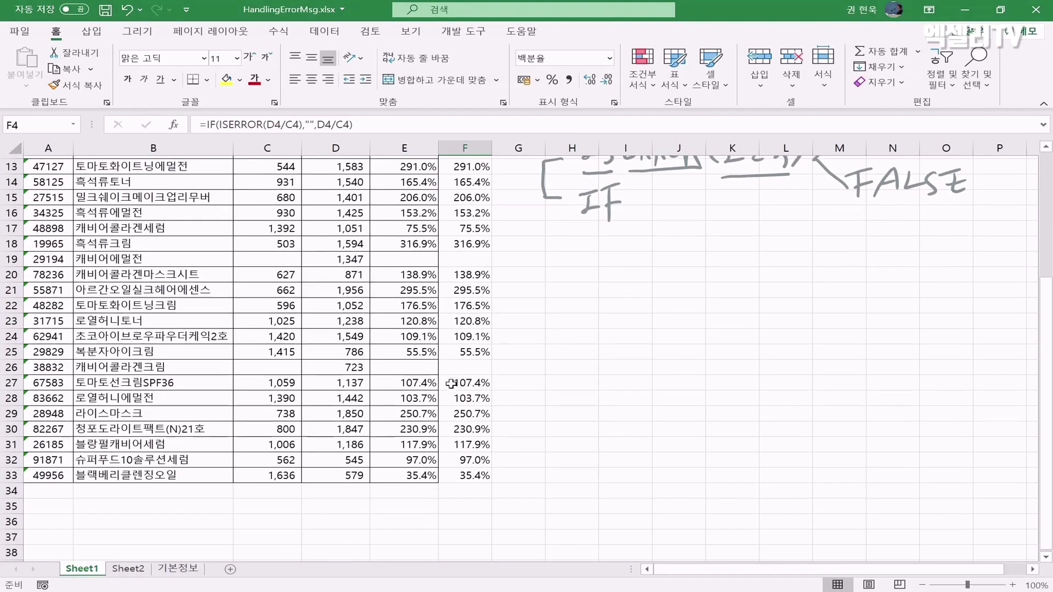
scroll(449, 383, "up", 4)
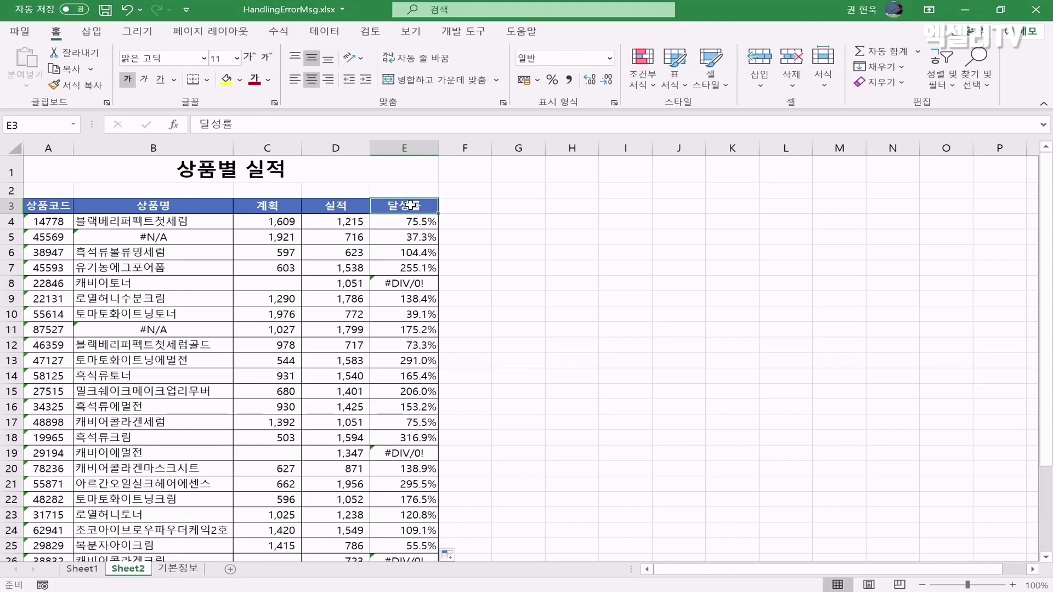
Step: On Sheet2, circle the #N/A errors in B5 and B11 and the #DIV/0! errors in E8 and E19
mouse_move(182, 237)
left_mouse_down()
mouse_move(164, 248)
mouse_move(176, 222)
mouse_move(165, 248)
left_mouse_up()
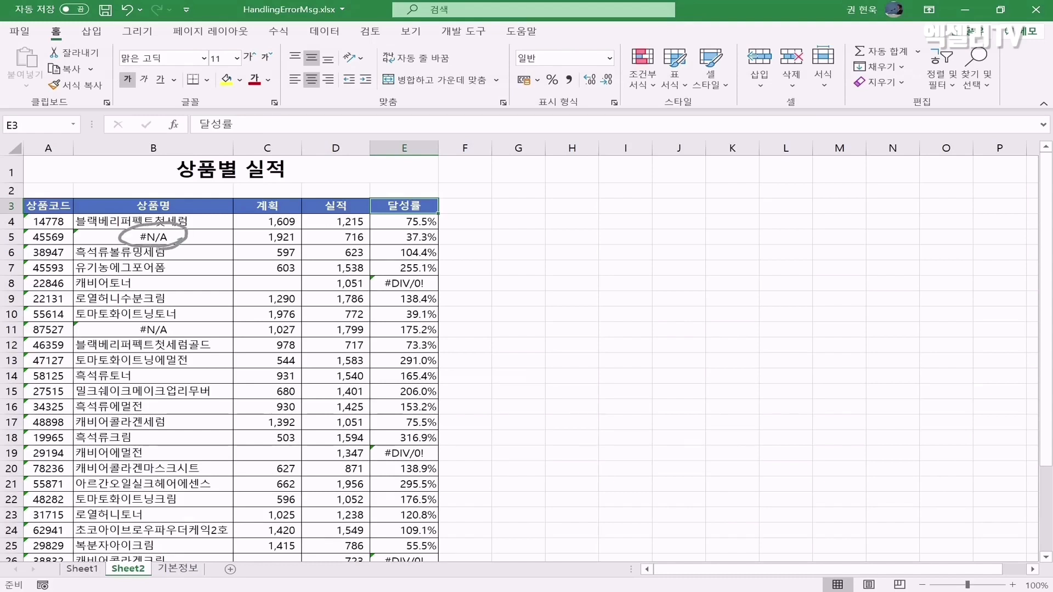
mouse_move(181, 339)
left_mouse_down()
mouse_move(144, 341)
mouse_move(185, 316)
mouse_move(166, 344)
left_mouse_up()
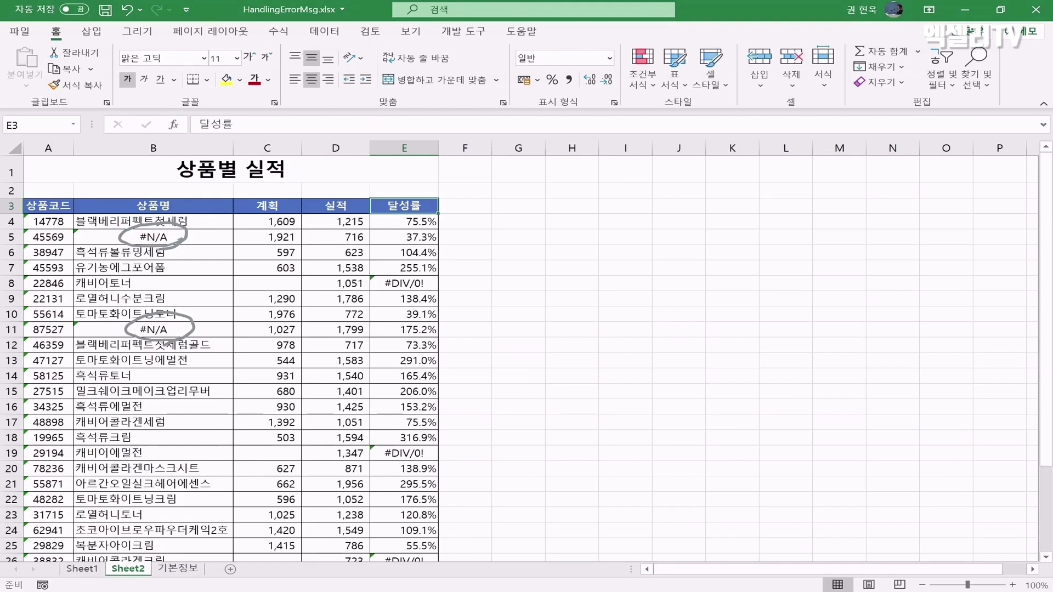
mouse_move(426, 291)
left_mouse_down()
mouse_move(389, 268)
mouse_move(416, 297)
left_mouse_up()
mouse_move(425, 465)
left_mouse_down()
mouse_move(400, 467)
mouse_move(431, 447)
mouse_move(419, 465)
left_mouse_up()
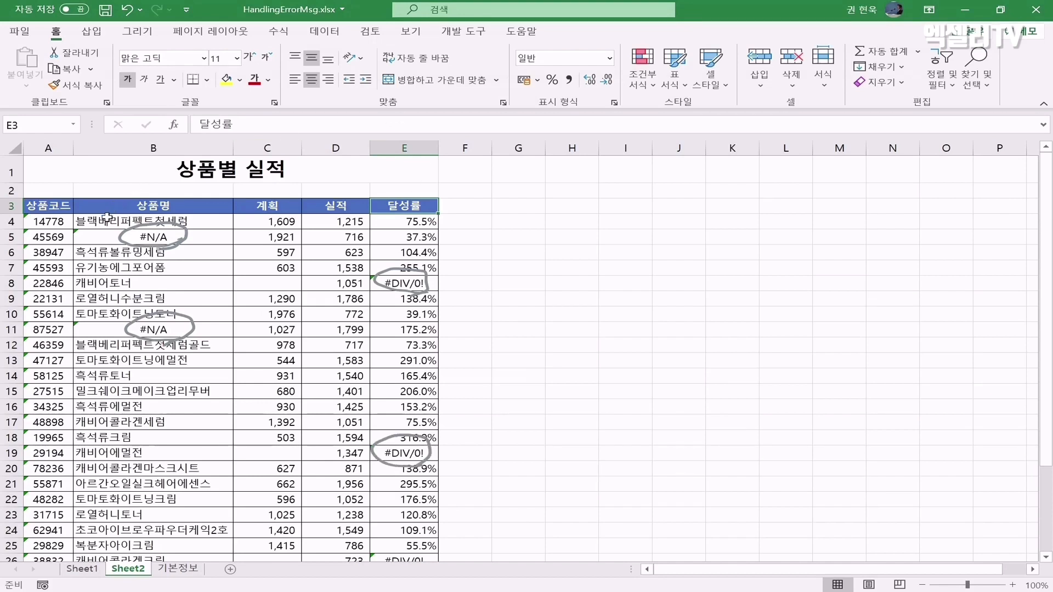
Step: Select B4:E33 and start a custom conditional formatting rule for cells that contain a given condition, keeping the dialog clear of the table
left_click_drag(104, 219, 412, 521)
scroll(413, 521, "up", 3)
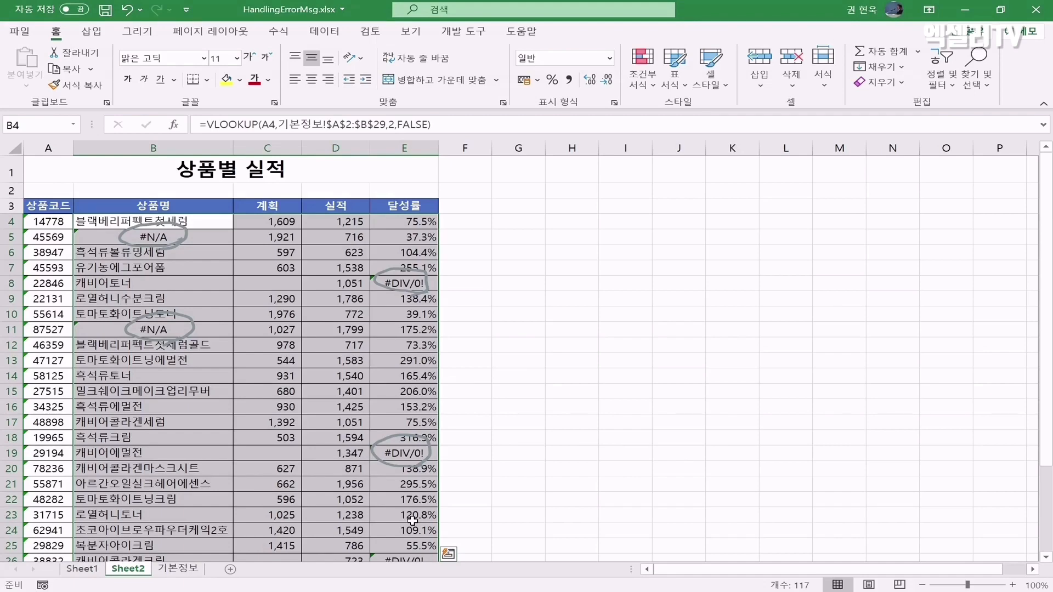
left_click(646, 89)
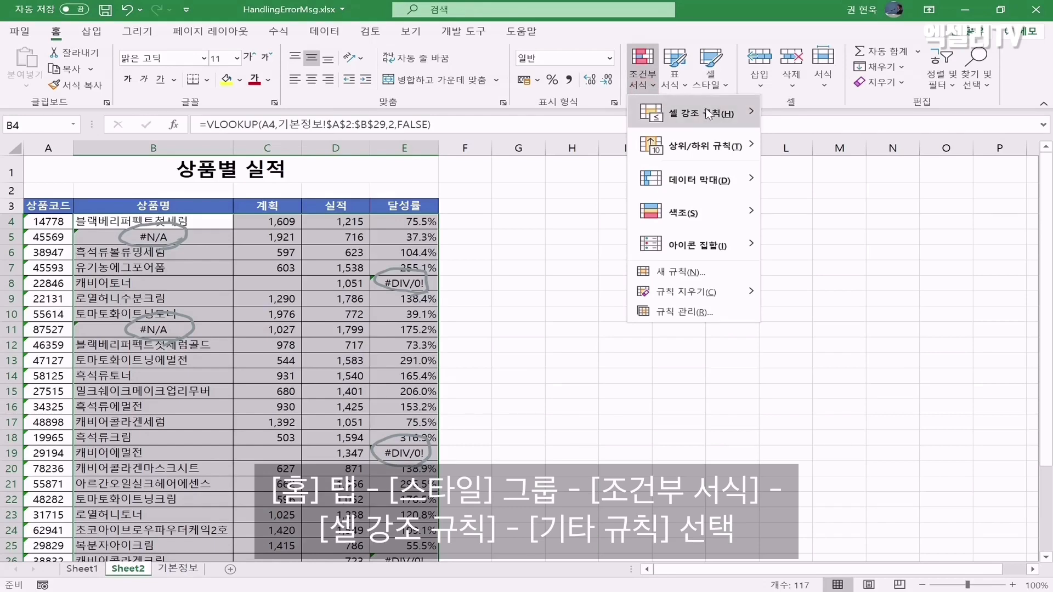
mouse_move(708, 113)
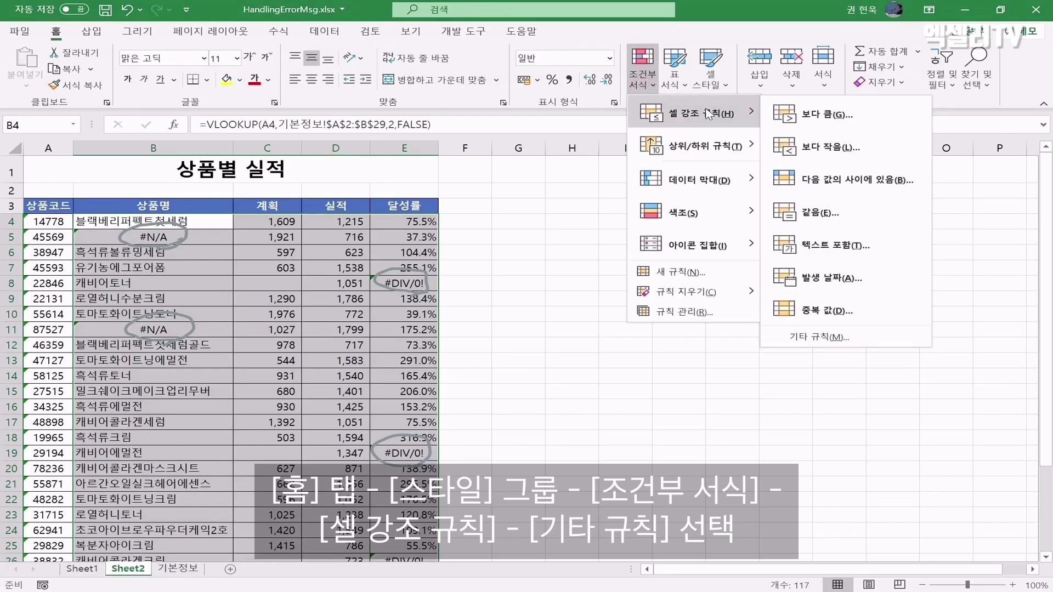
left_click(884, 336)
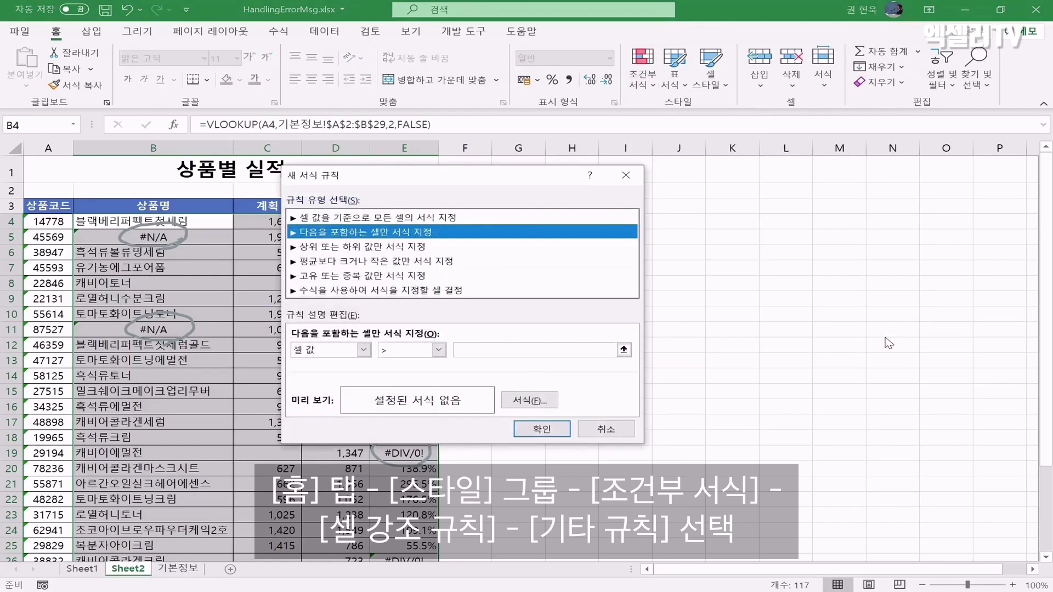
left_click_drag(547, 178, 868, 201)
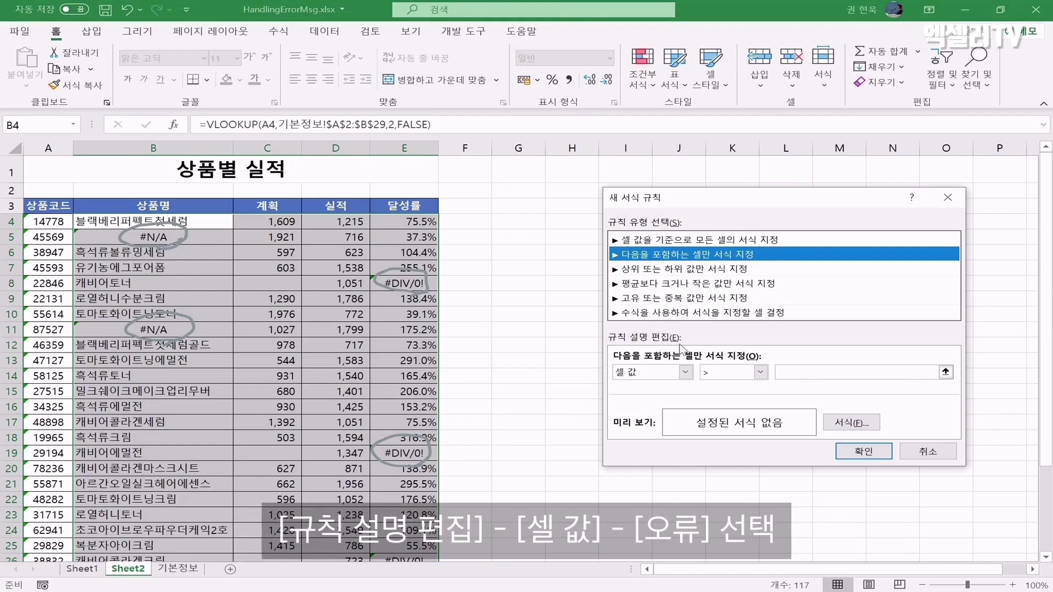
Step: Set the new formatting rule to apply only to cells containing errors (오류)
left_click(685, 373)
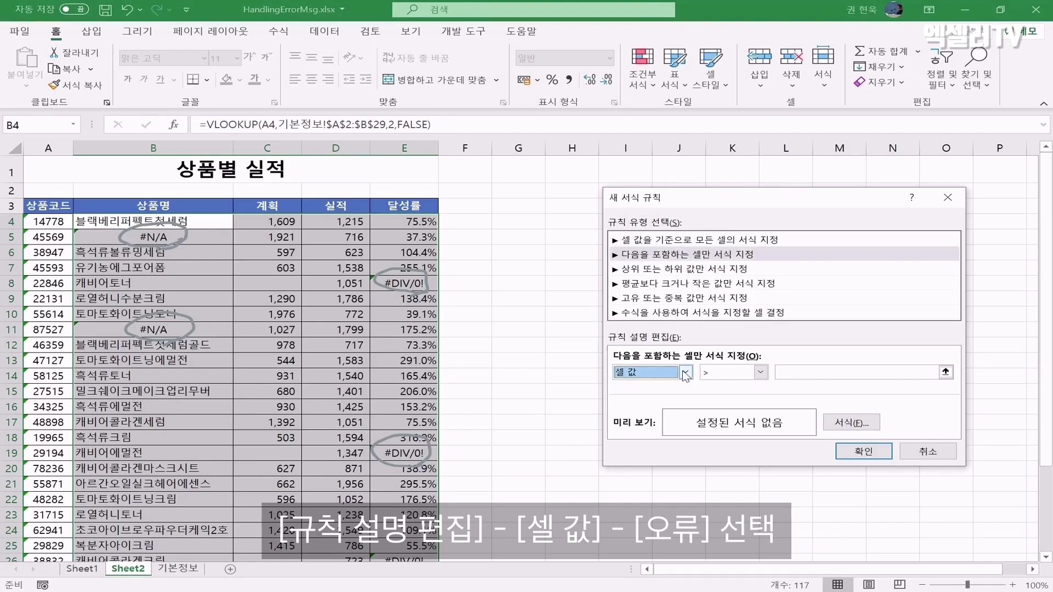
left_click(685, 373)
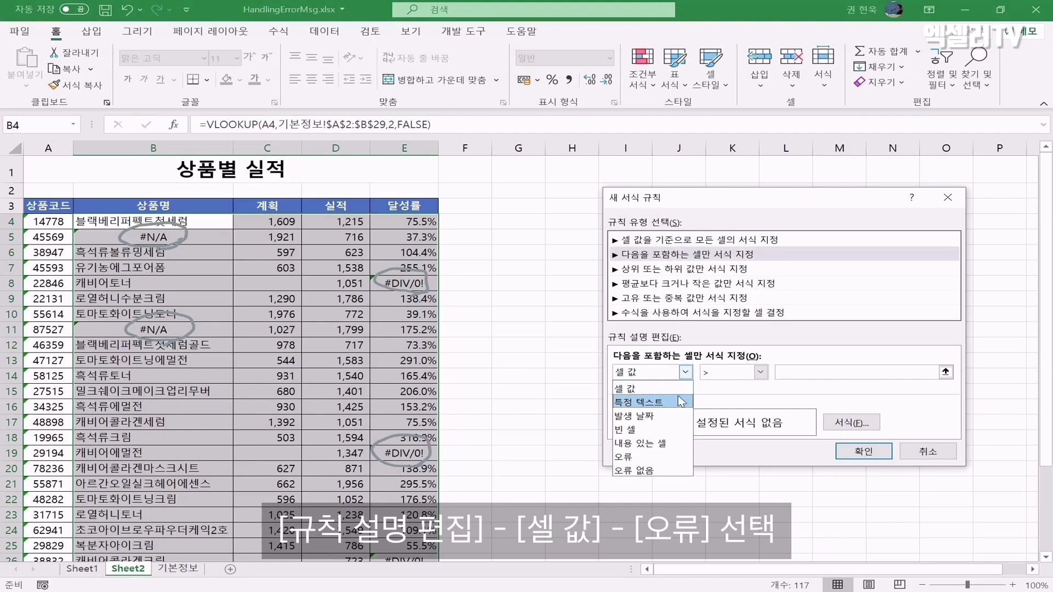
left_click(670, 460)
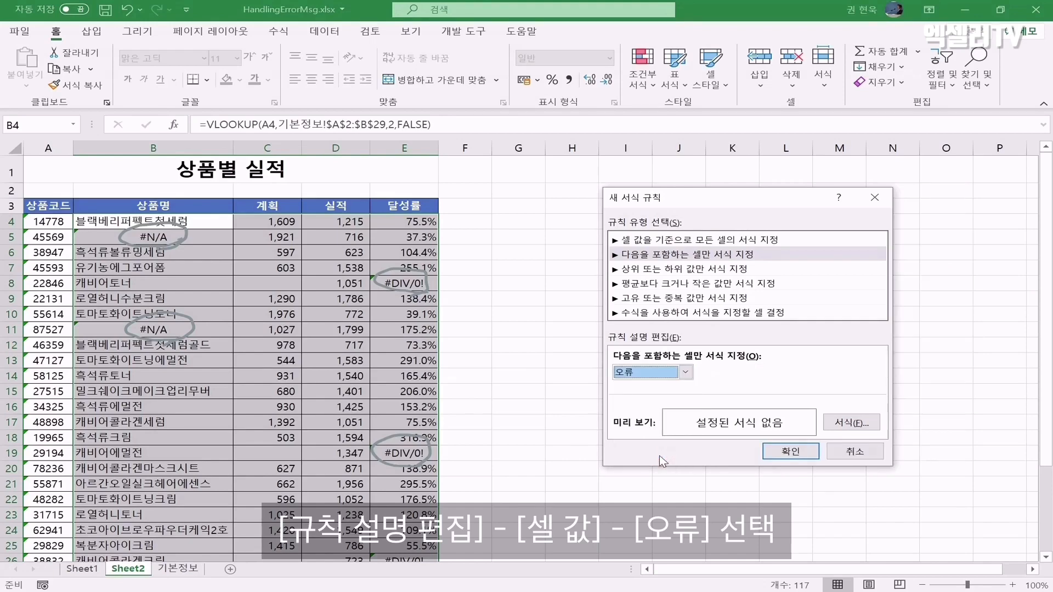
Step: Open the rule's cell format settings and set the font color to white
left_click(867, 423)
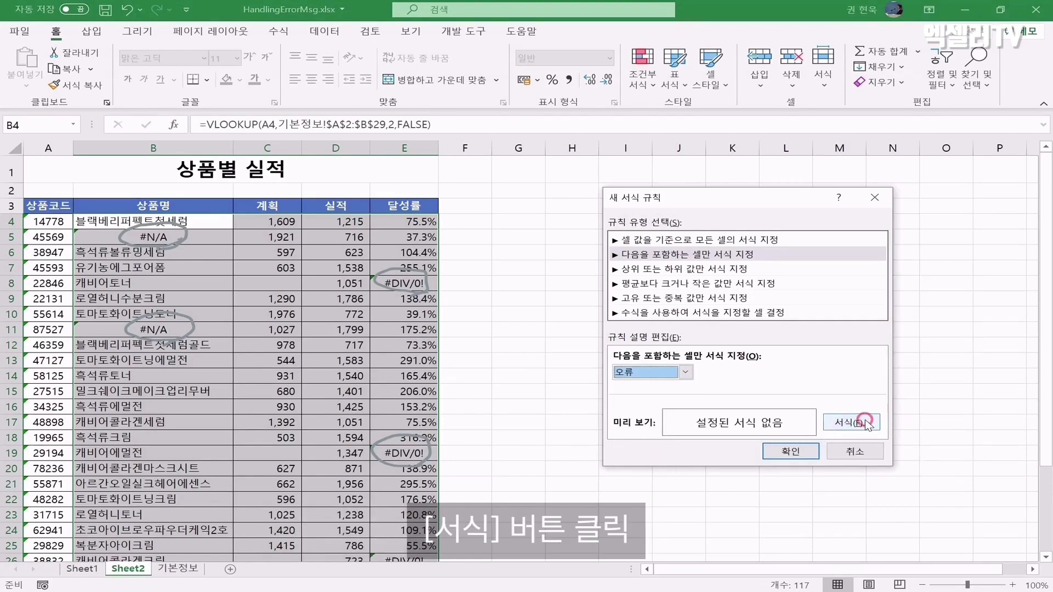
left_click_drag(522, 72, 694, 105)
left_click(503, 132)
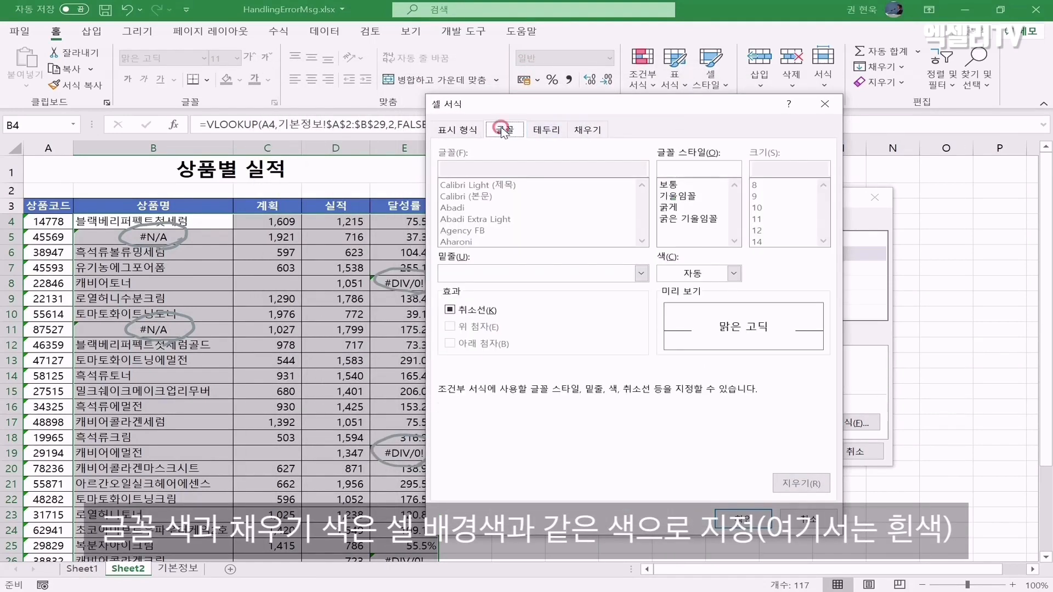
left_click(734, 273)
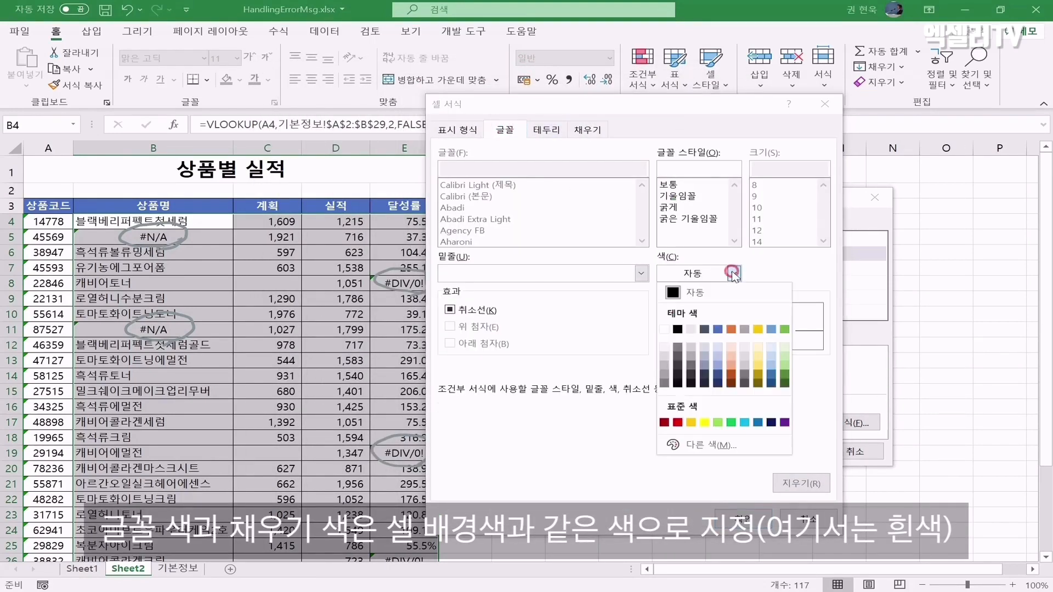
left_click(664, 329)
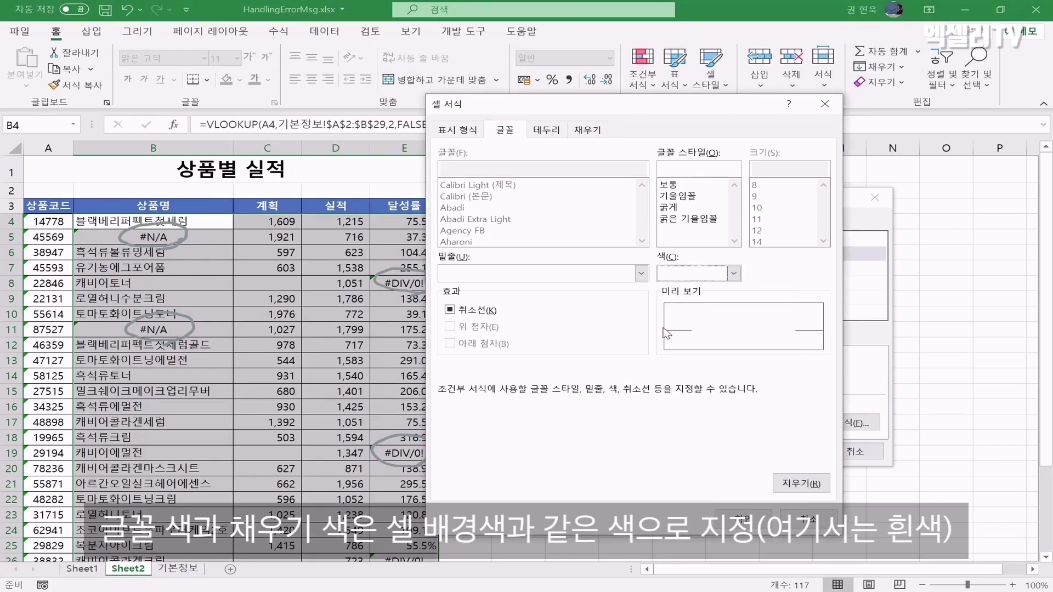
Step: Set the rule's fill background to white and apply the conditional formatting rule to B4:E33
left_click(589, 130)
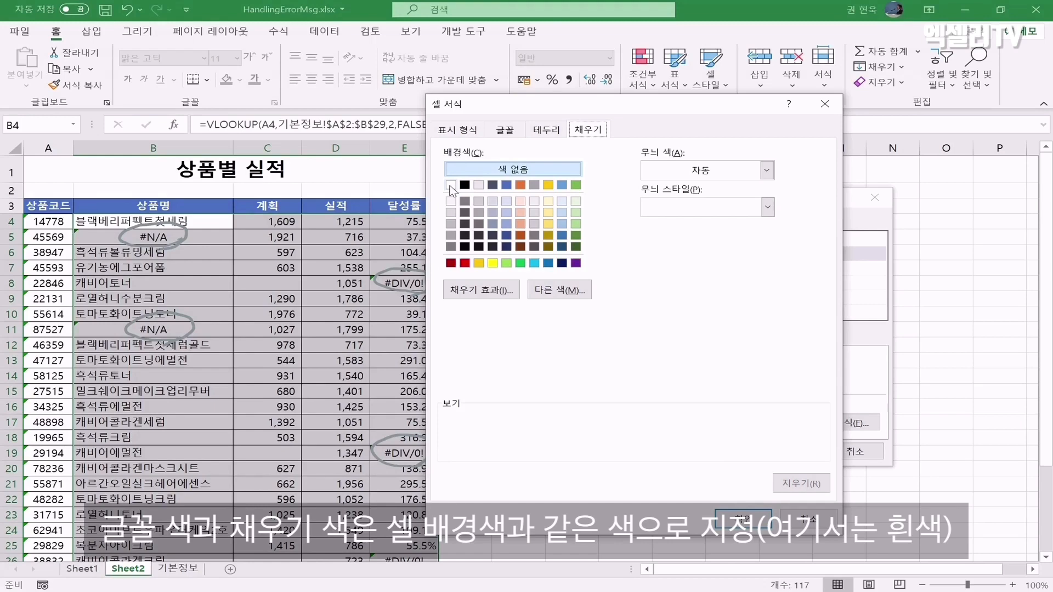
left_click(450, 186)
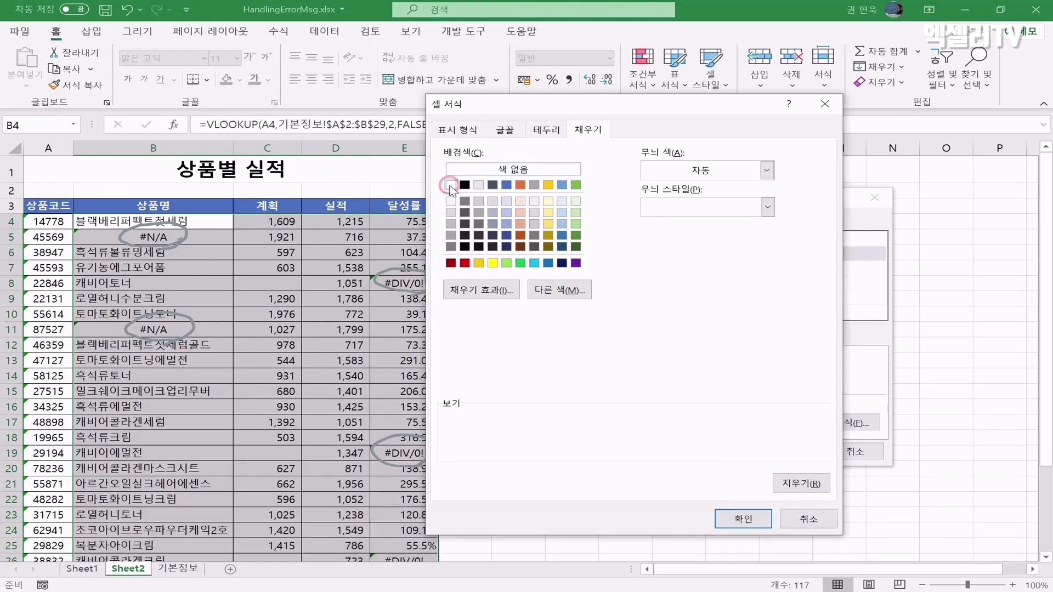
left_click(743, 519)
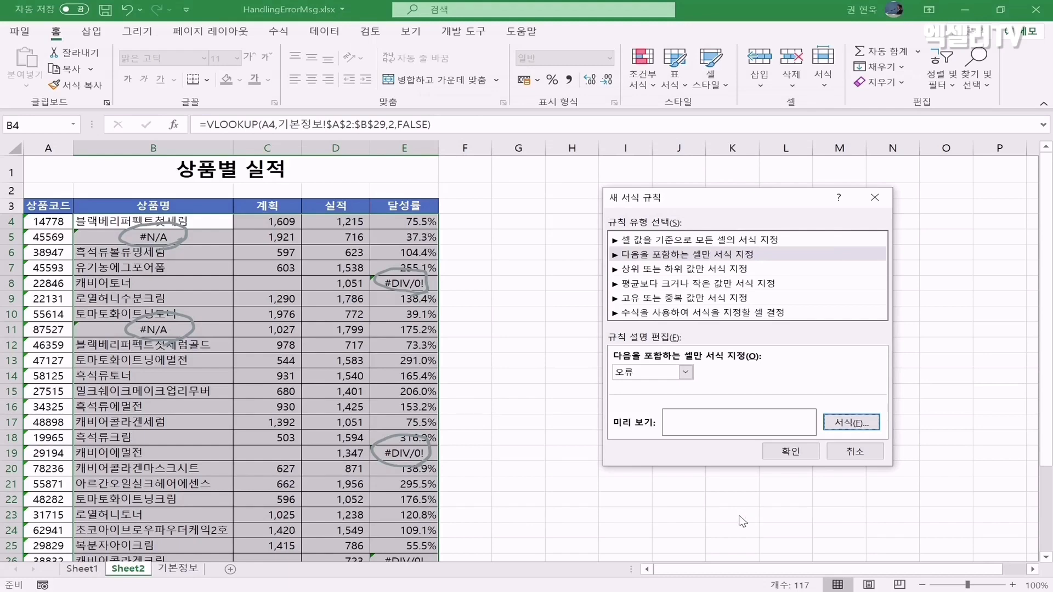
left_click(810, 454)
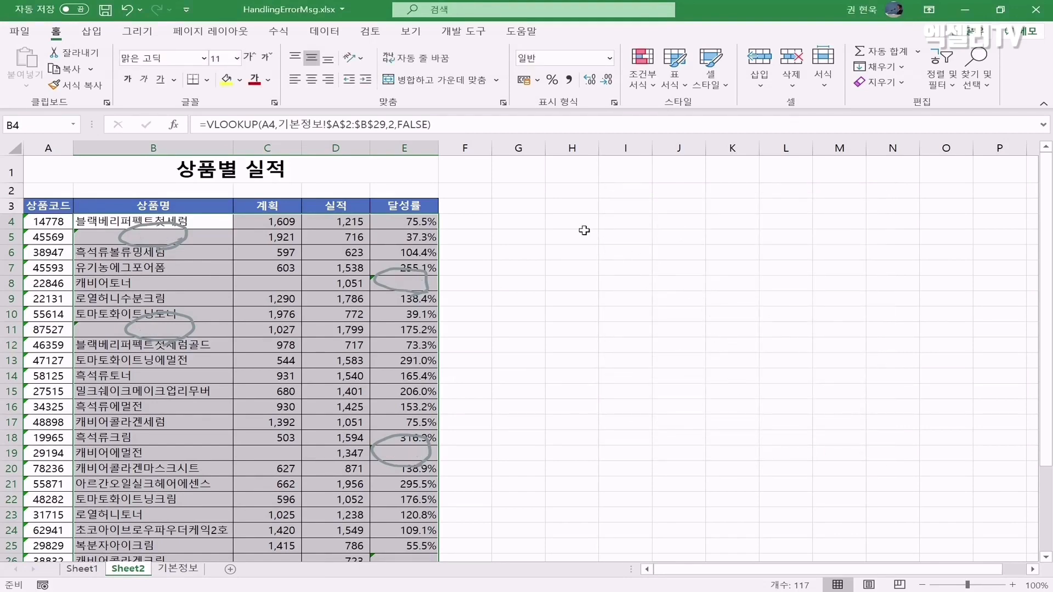
Step: Clear the table selection and circle the green error indicators in column A and cells B5, E8 and E19
left_click(426, 207)
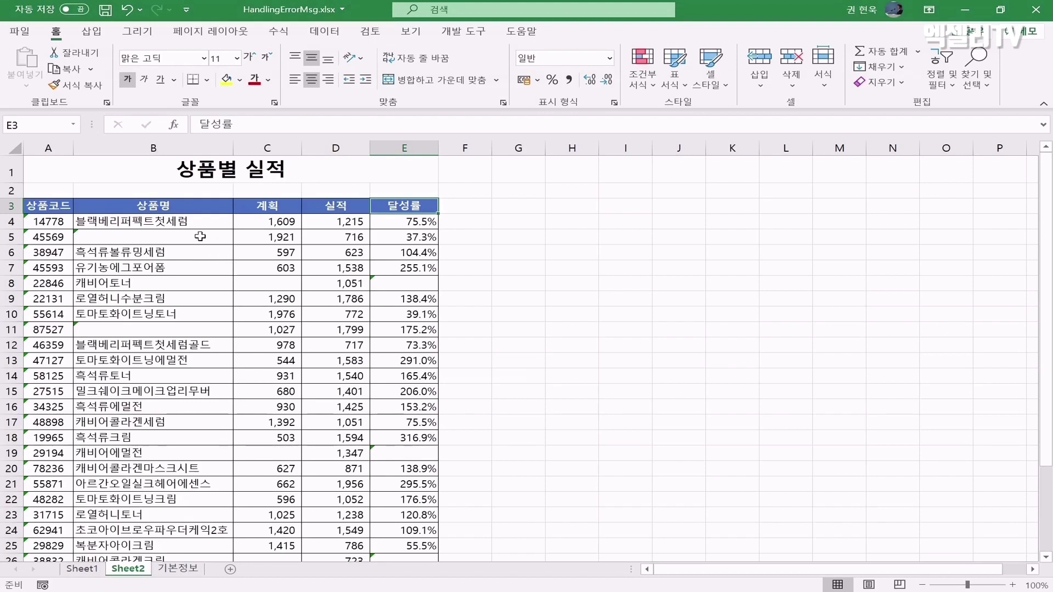
left_click(53, 204)
mouse_move(53, 204)
left_mouse_down()
mouse_move(33, 247)
mouse_move(61, 504)
mouse_move(70, 261)
mouse_move(55, 207)
left_mouse_up()
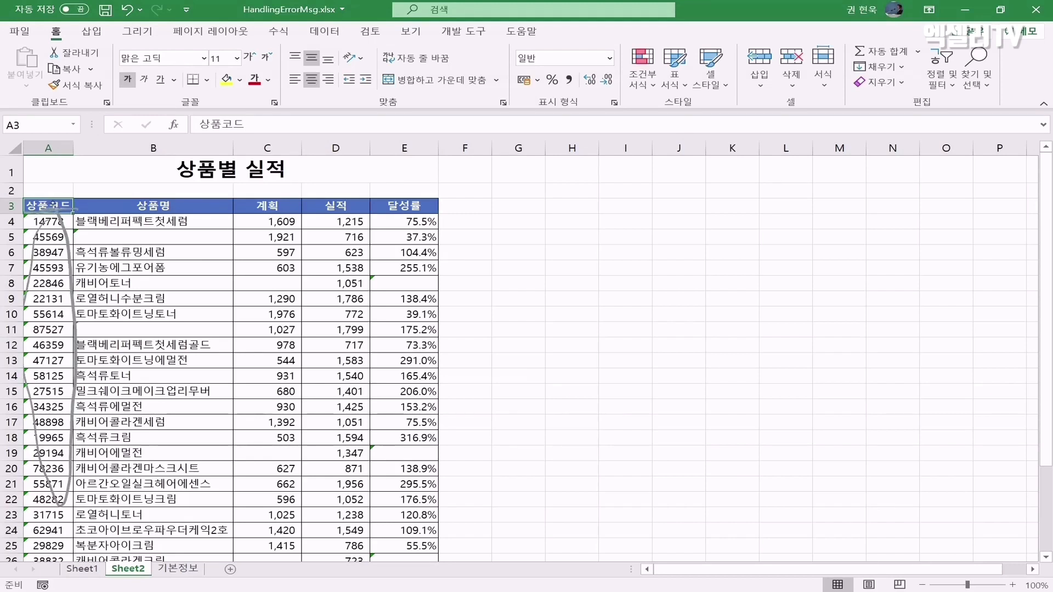
mouse_move(169, 245)
left_mouse_down()
mouse_move(151, 248)
mouse_move(96, 216)
mouse_move(103, 249)
left_mouse_up()
left_click_drag(384, 263, 372, 296)
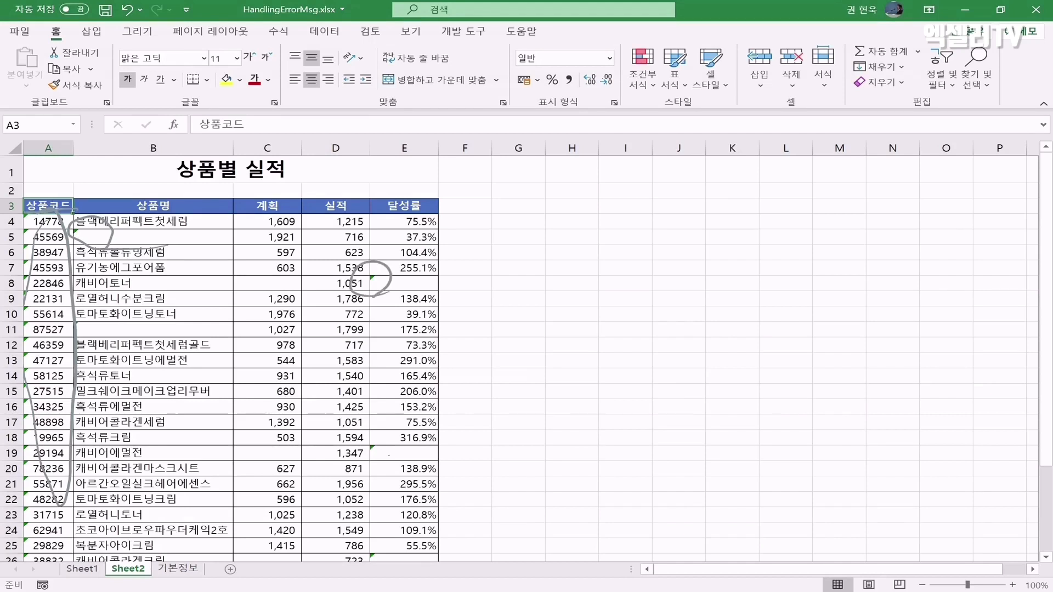
left_click_drag(386, 460, 392, 445)
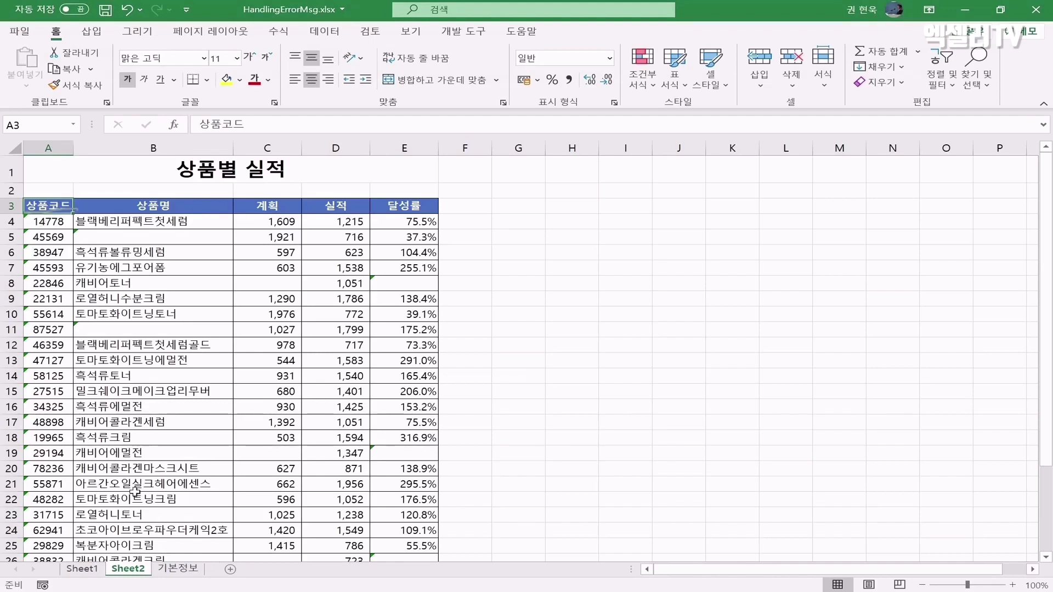
Step: Examine the error indicators by selecting the product codes in column A and the table cells B4:E25
left_click(186, 301)
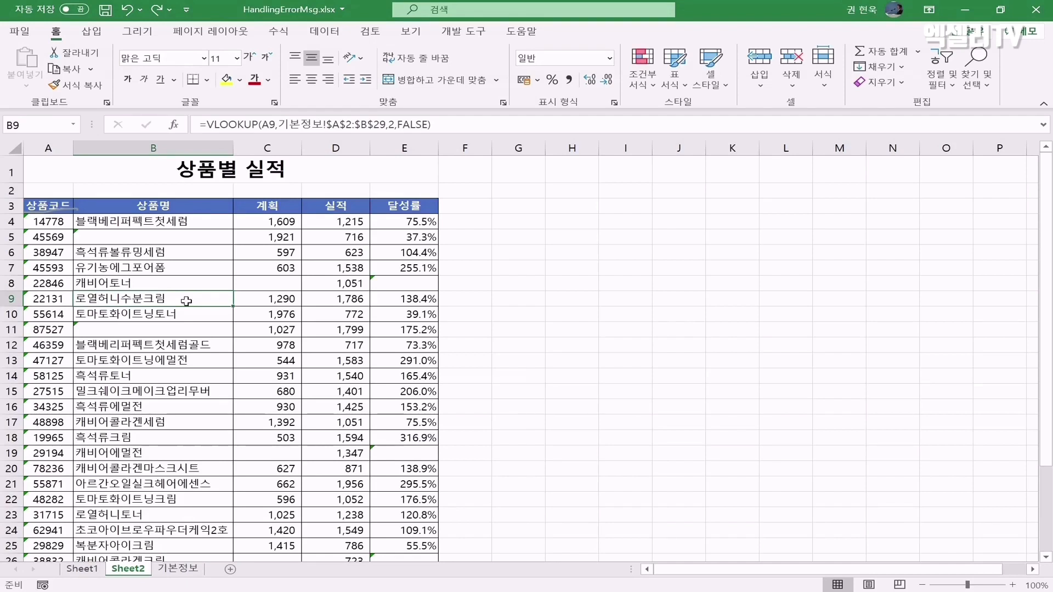
left_click(53, 222)
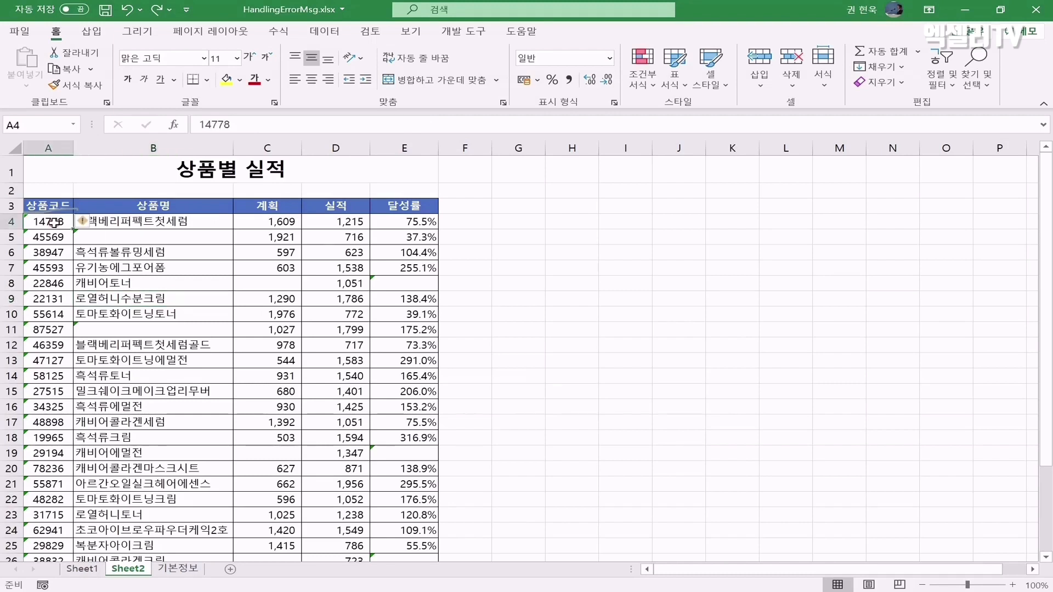
left_click_drag(53, 222, 44, 333)
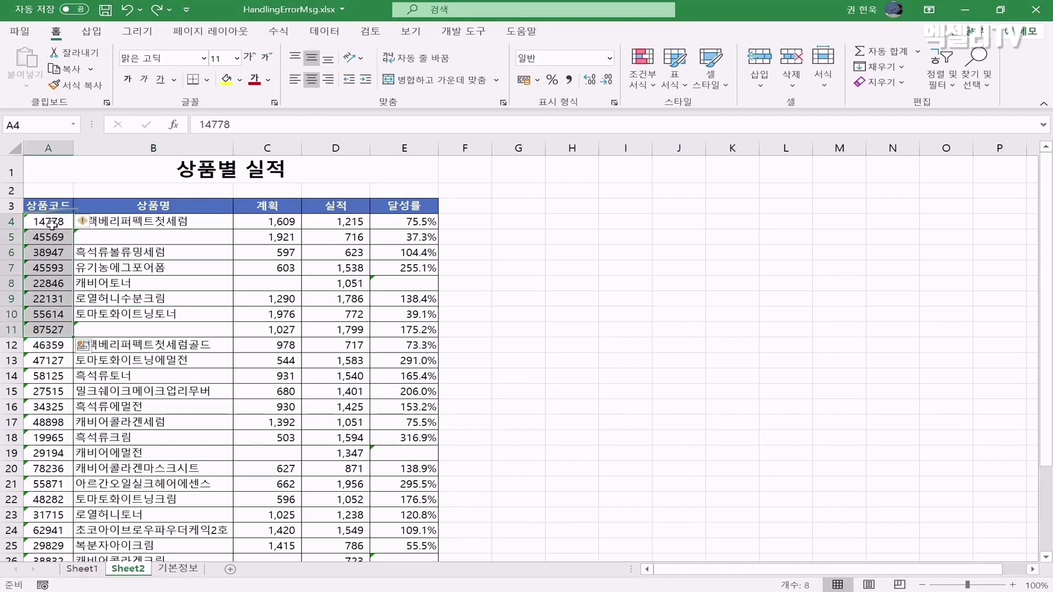
left_click_drag(53, 225, 44, 420)
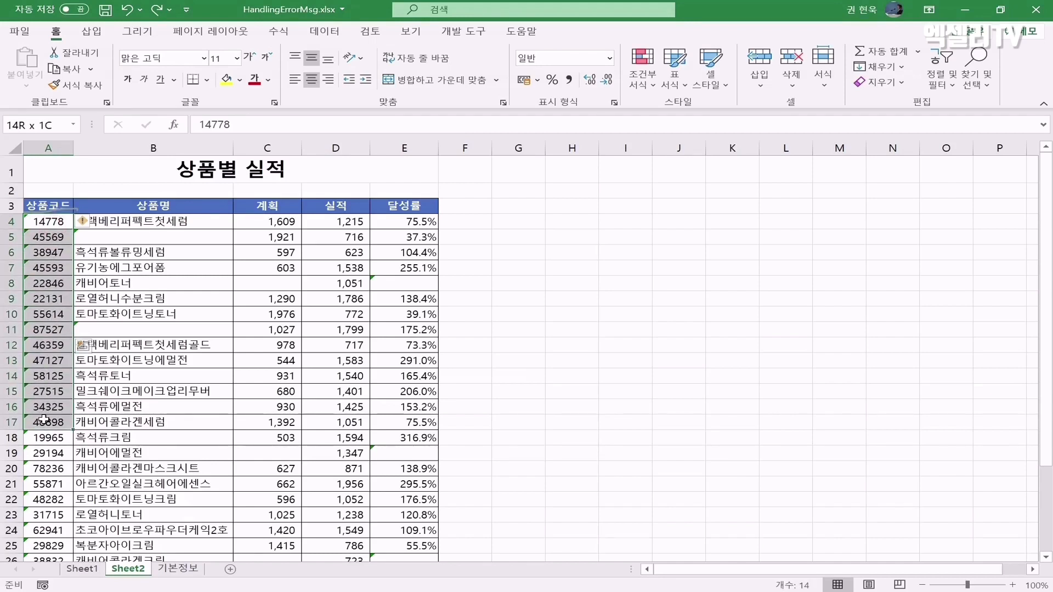
left_click_drag(44, 420, 55, 223)
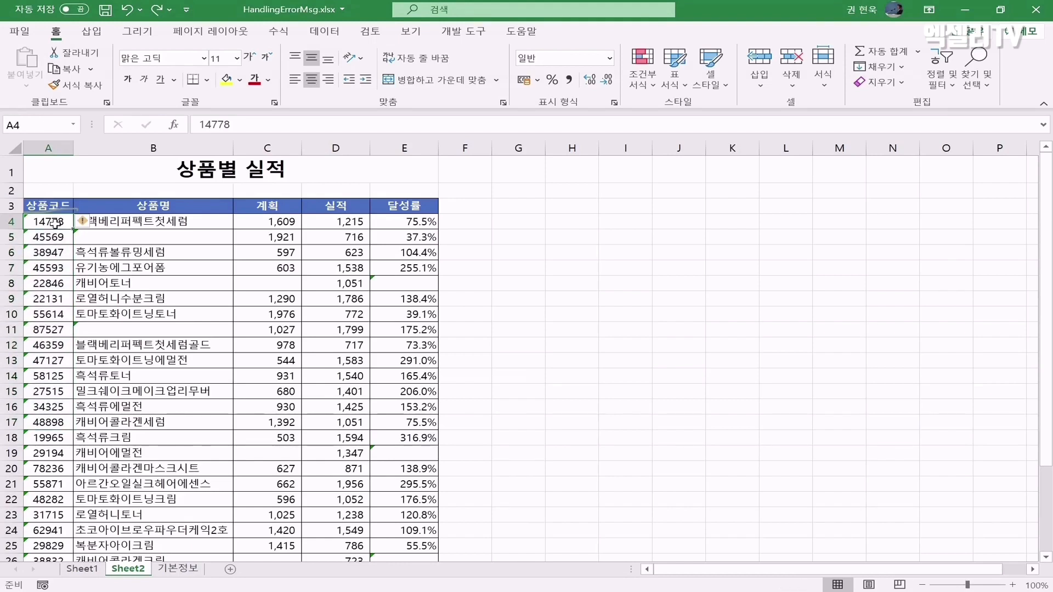
left_click_drag(118, 222, 380, 546)
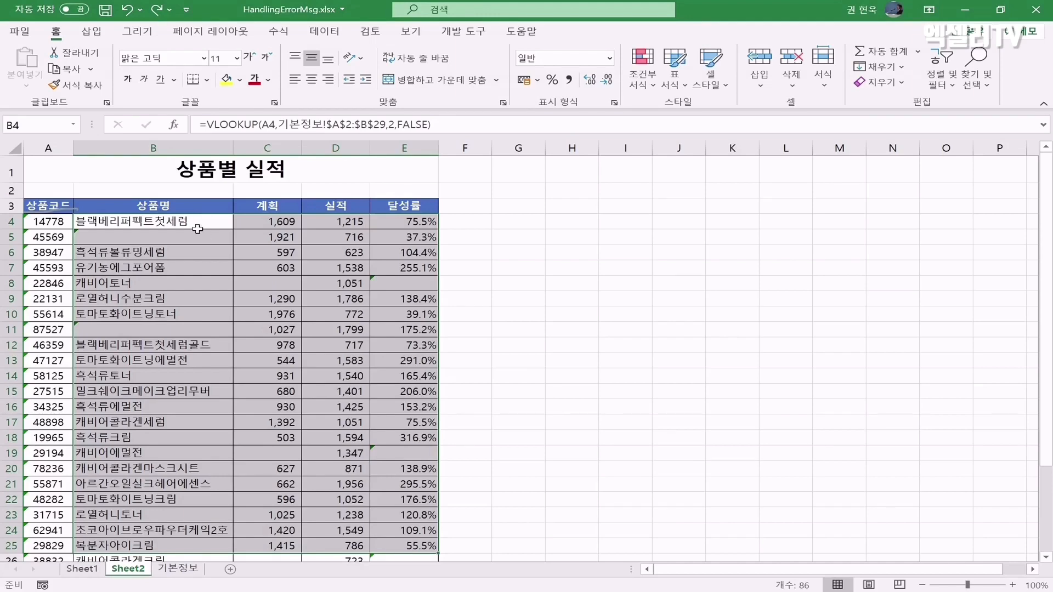
left_click(197, 226)
Step: Ignore the divide-by-zero error (오류 무시) in the achievement rate cell E8
left_click(326, 282)
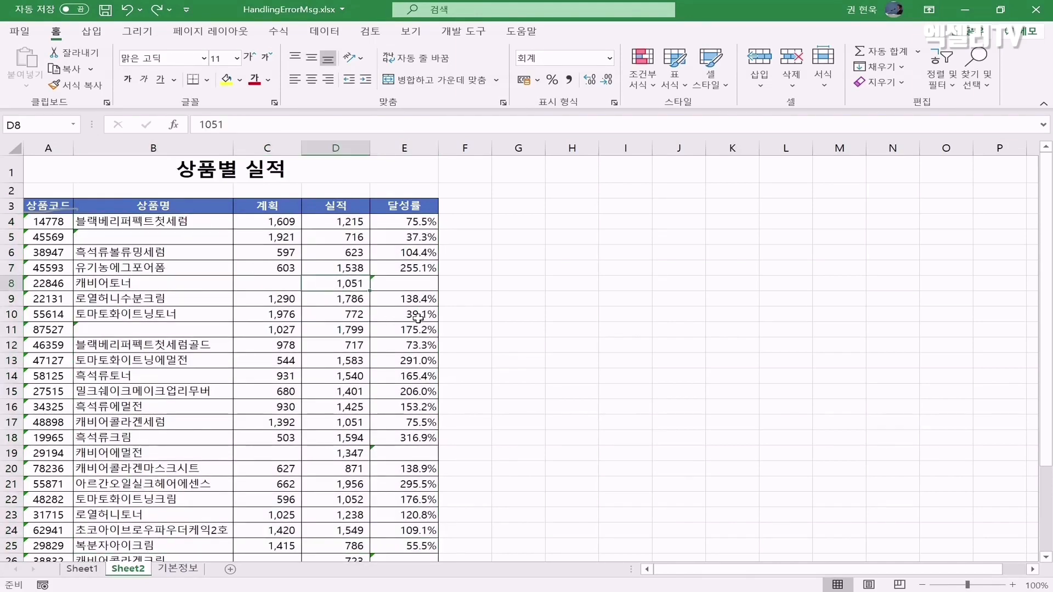
left_click(403, 286)
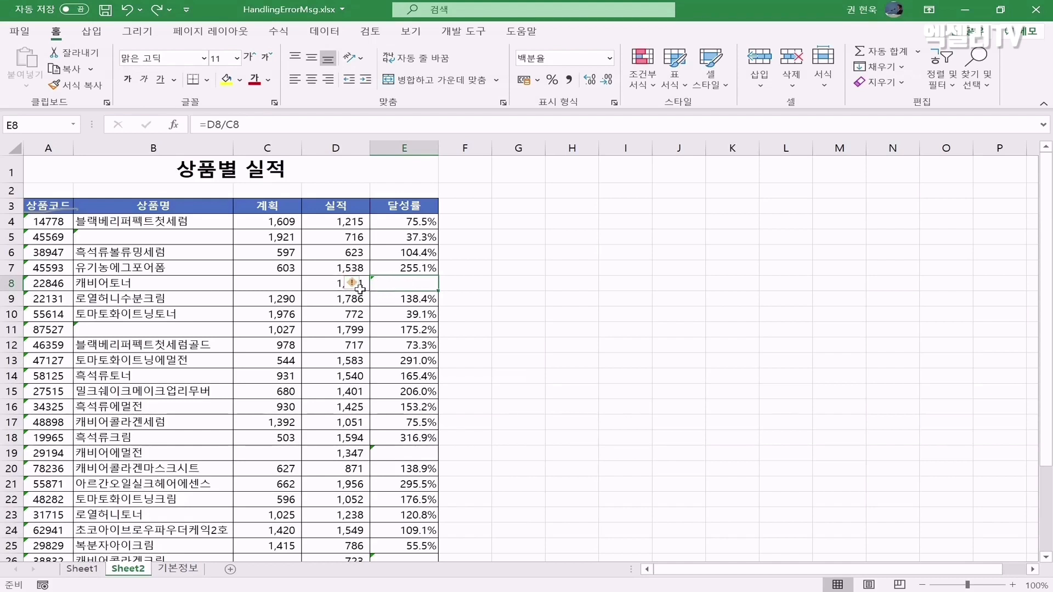
mouse_move(355, 290)
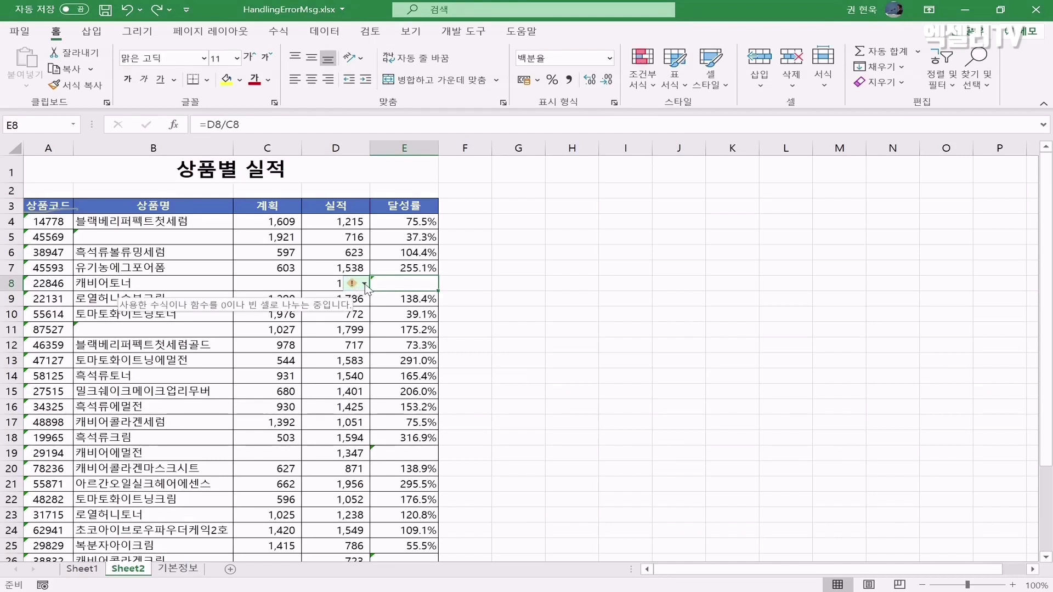
left_click(364, 284)
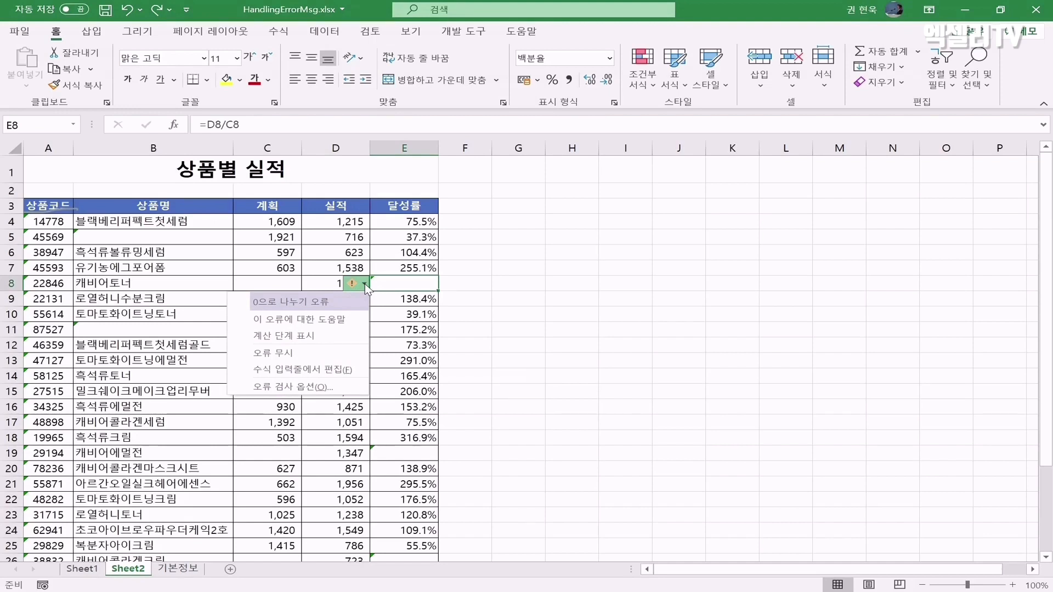
left_click(313, 353)
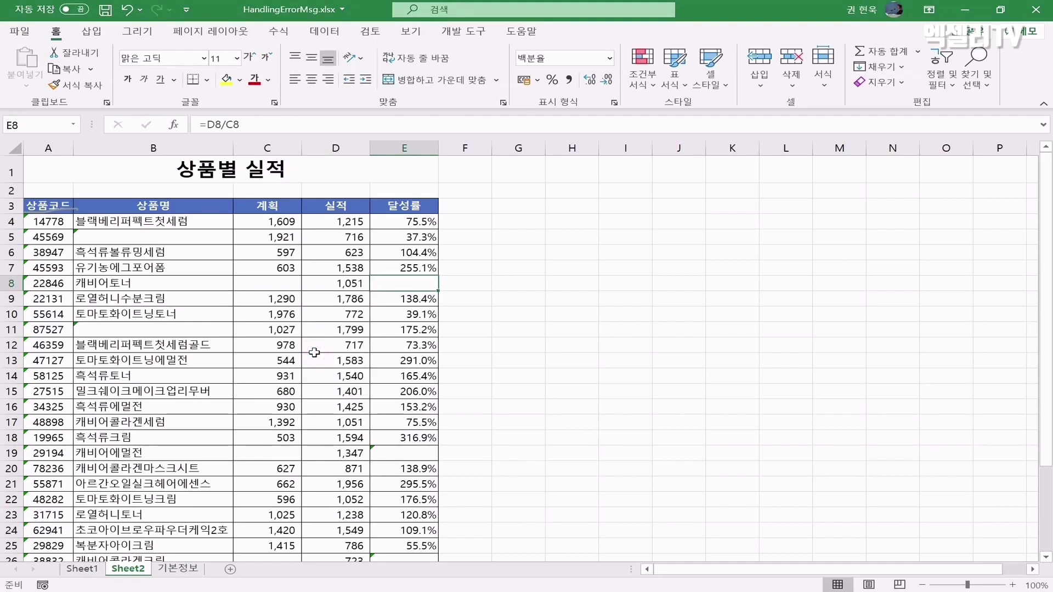
Step: Ignore the divide-by-zero error (오류 무시) in cell E19 as well
scroll(398, 316, "down", 1)
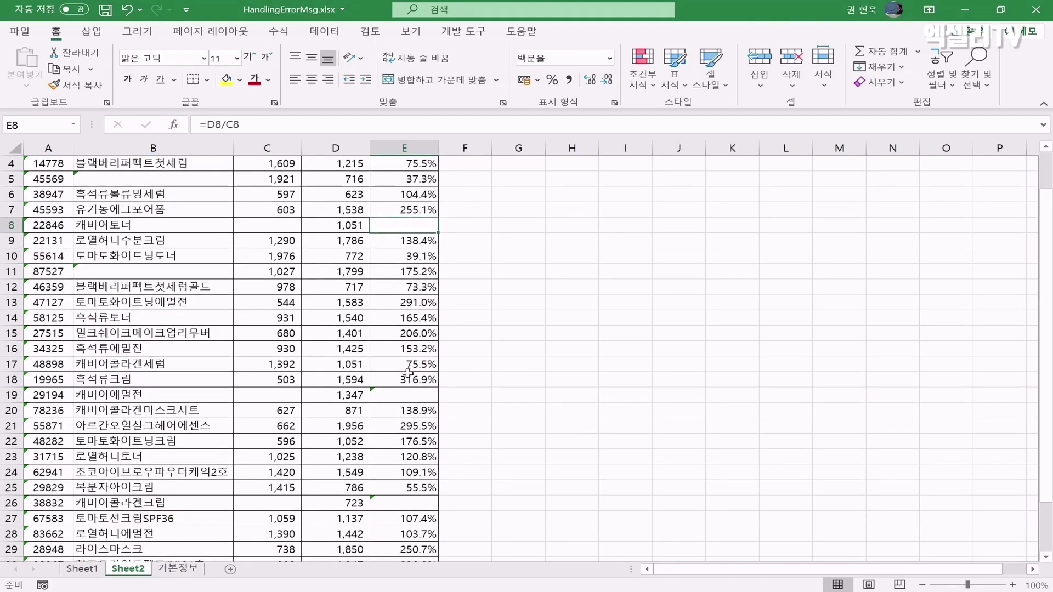
left_click(407, 396)
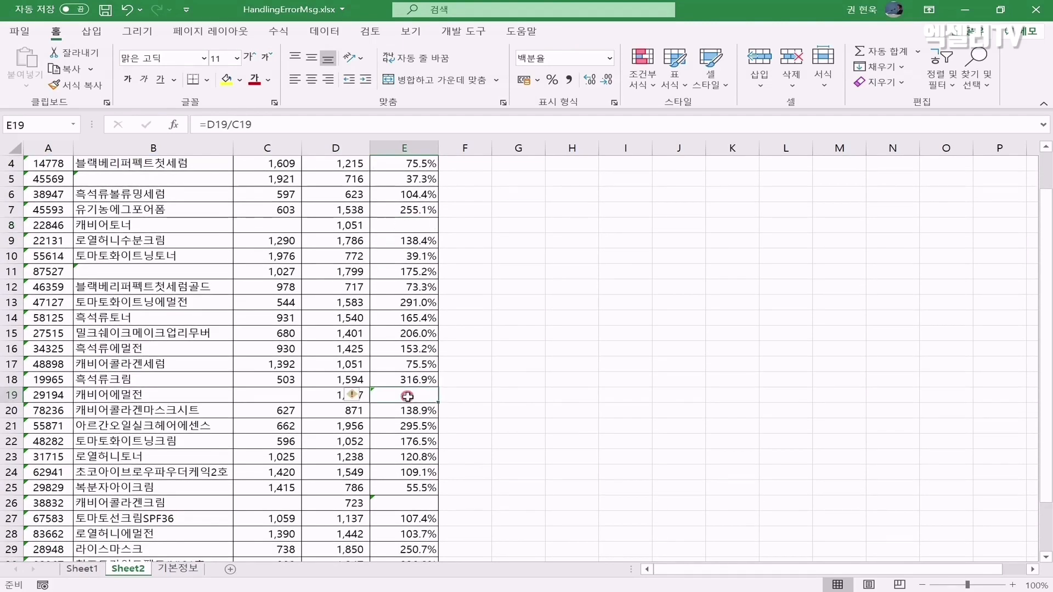
left_click(361, 396)
left_click(287, 470)
scroll(355, 418, "up", 1)
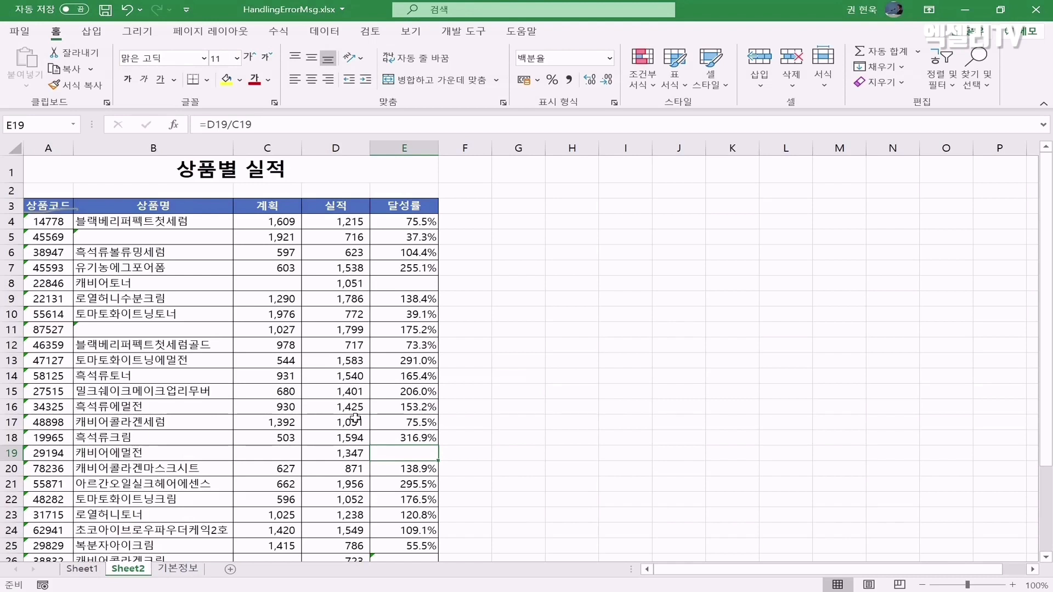
Step: Turn off the error checking rule for numbers formatted as text or preceded by an apostrophe (앞에 아포스트로피가 있거나 텍스트로 서식이 지정된 숫자) in the formula options
left_click(49, 222)
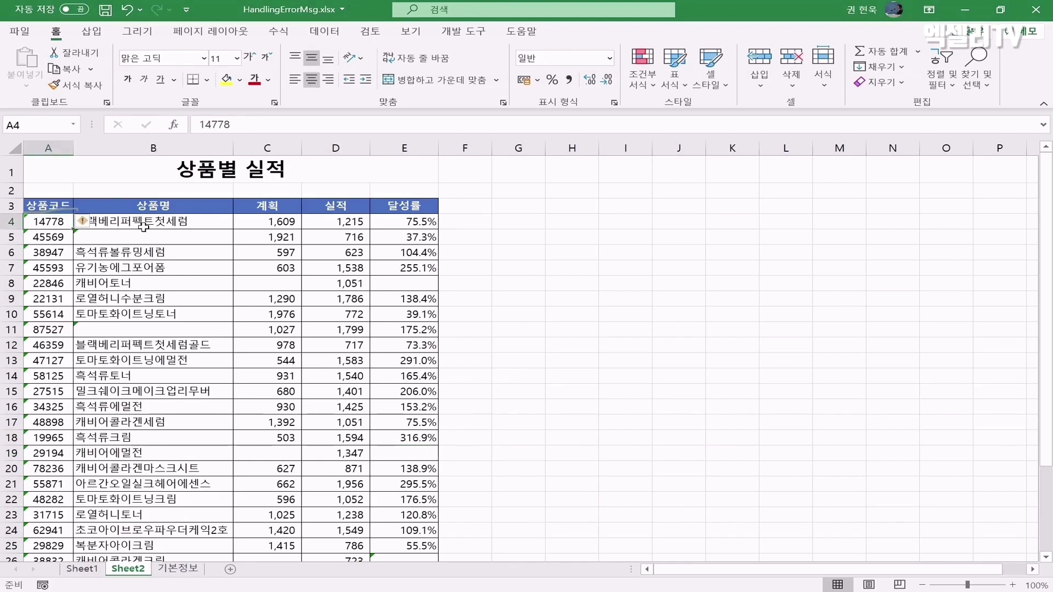
left_click(145, 266)
left_click(19, 31)
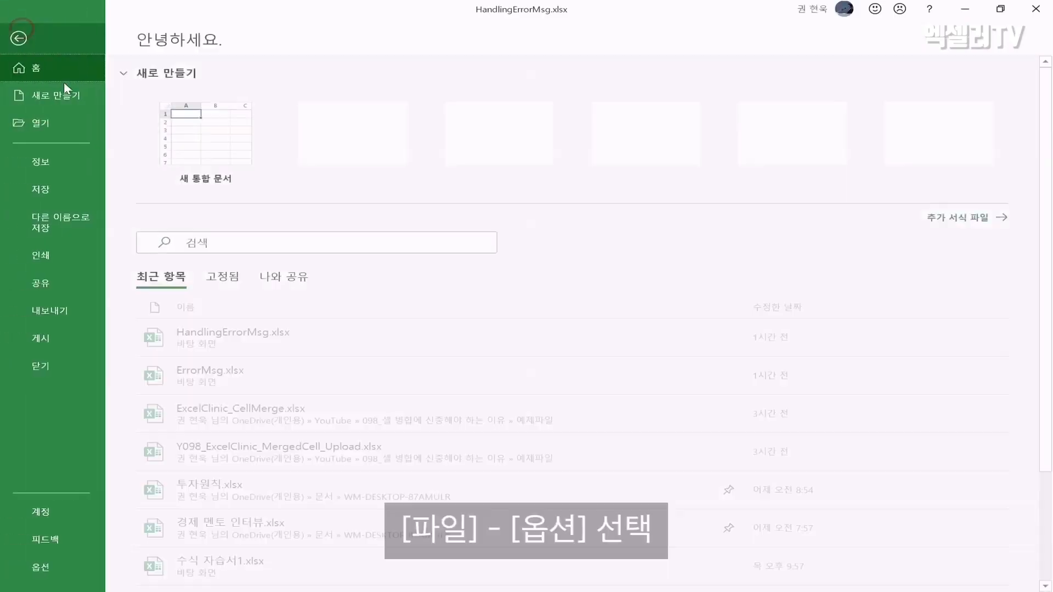
left_click(55, 540)
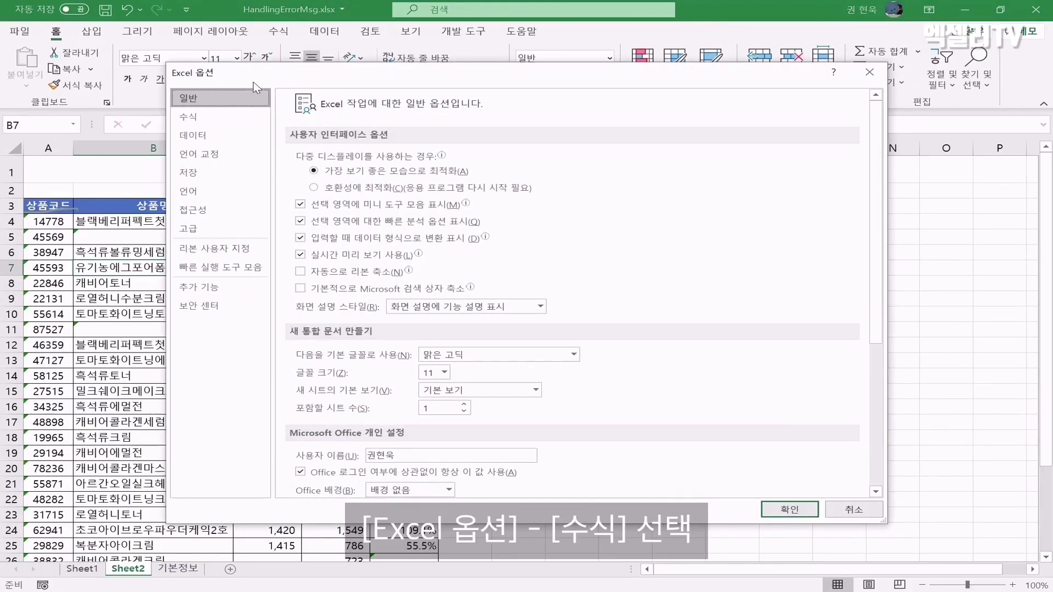
left_click(196, 120)
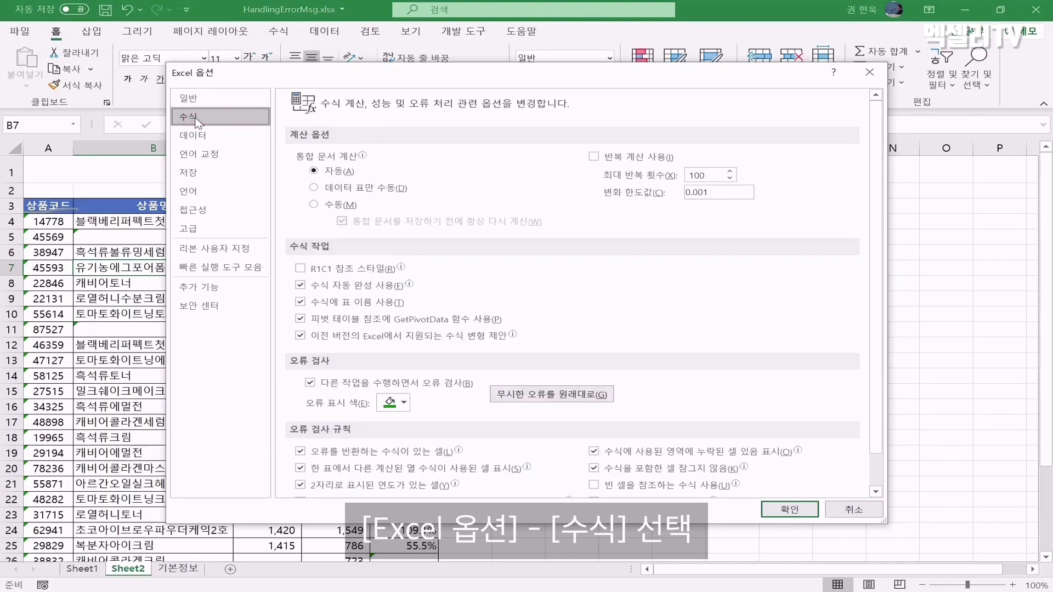
scroll(494, 307, "down", 1)
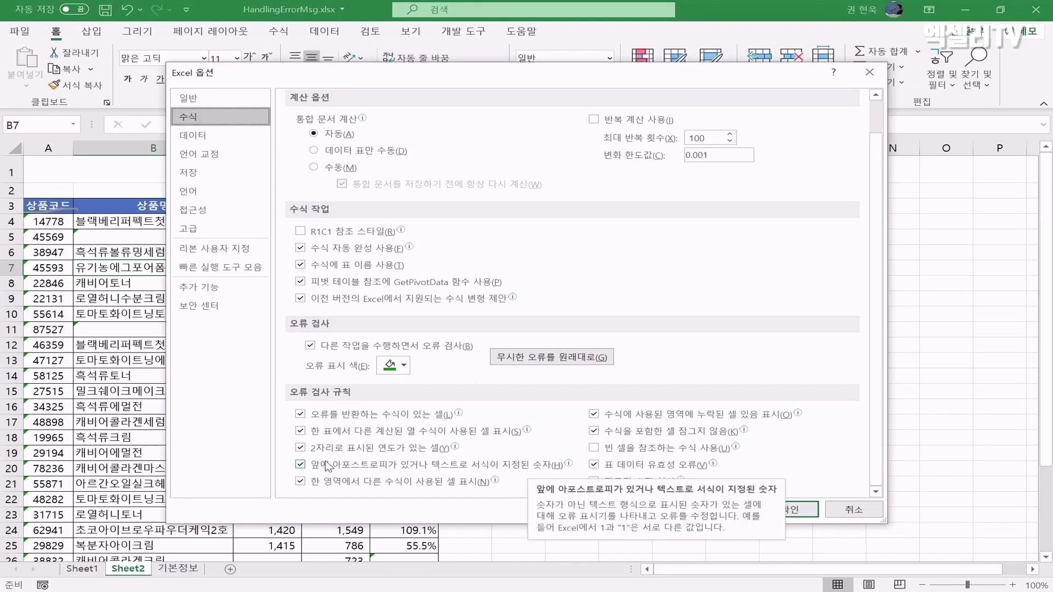
left_click(301, 465)
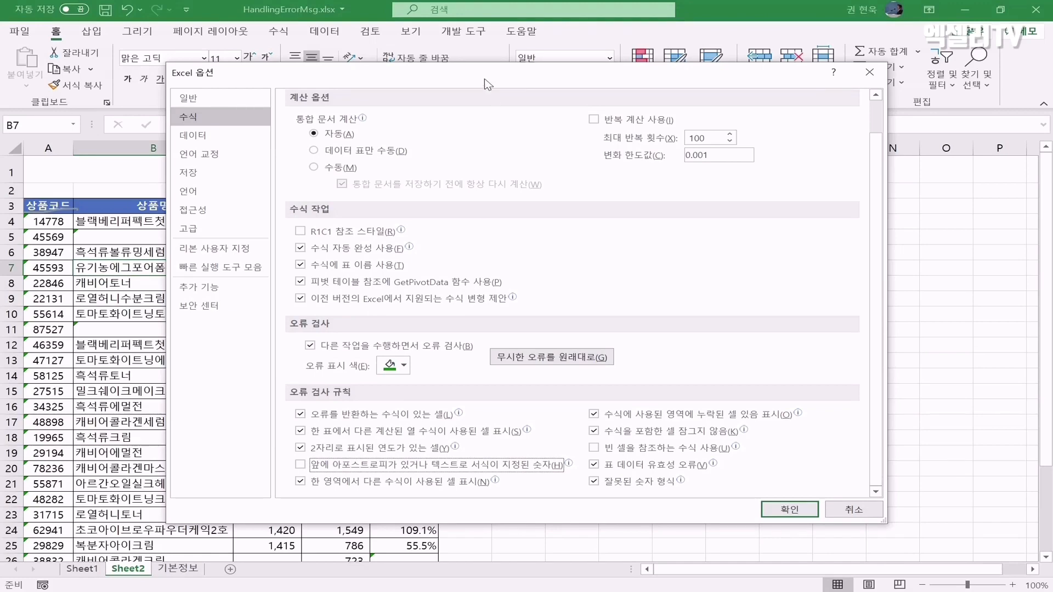
Step: Turn off the rule for cells containing formulas that return an error (오류를 반환하는 수식이 있는 셀), apply the options and check cell B5
left_click_drag(500, 78, 596, 67)
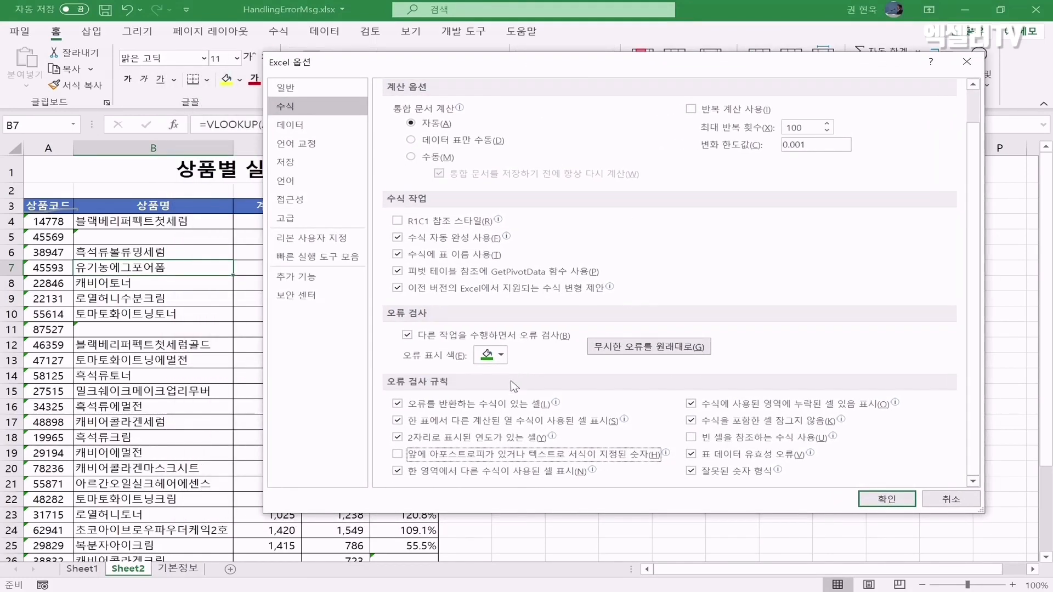
mouse_move(418, 408)
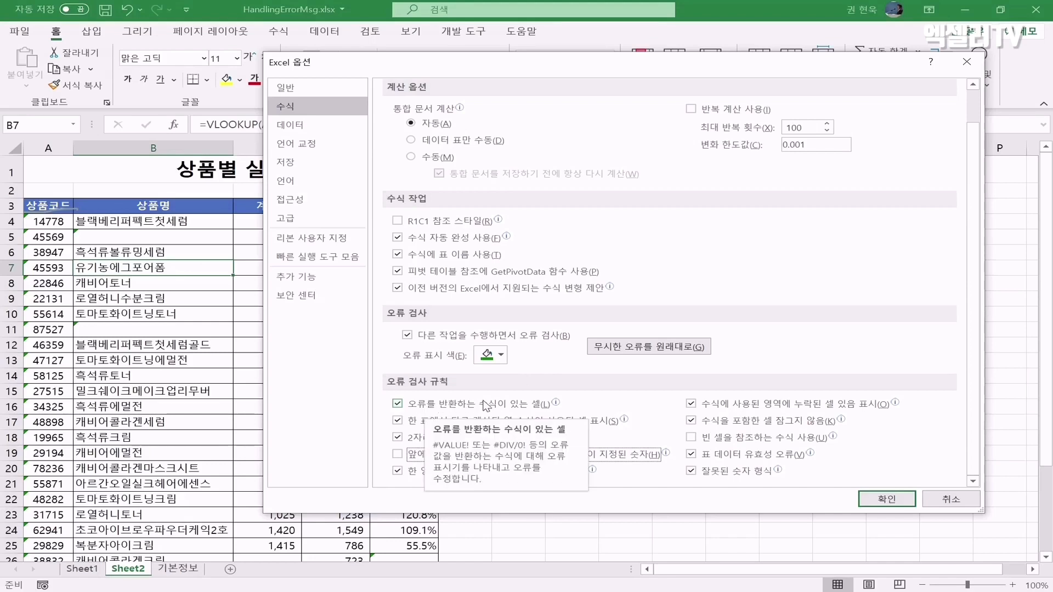
left_click(400, 406)
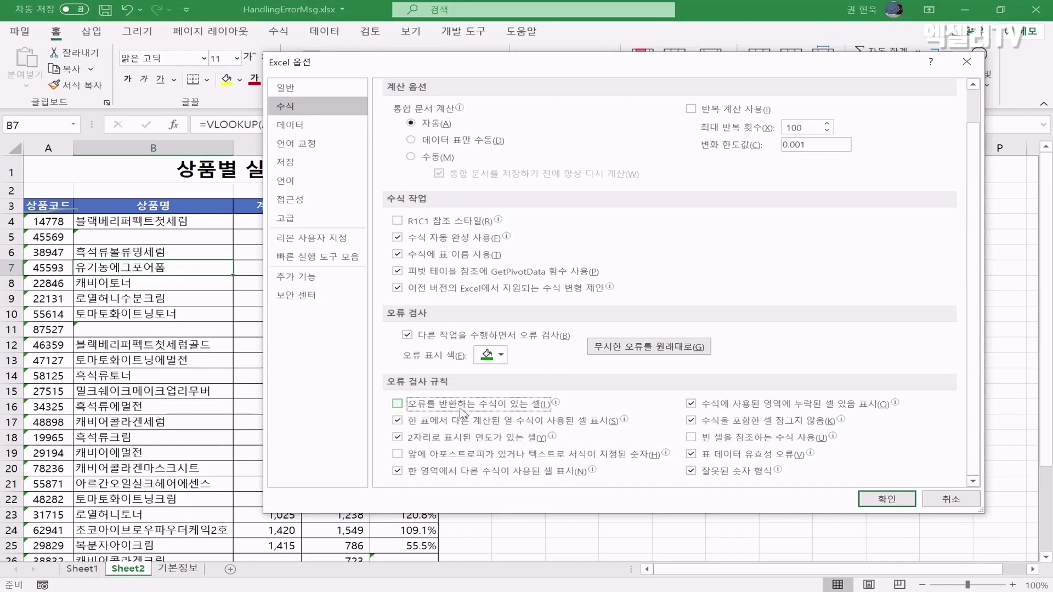
left_click(886, 500)
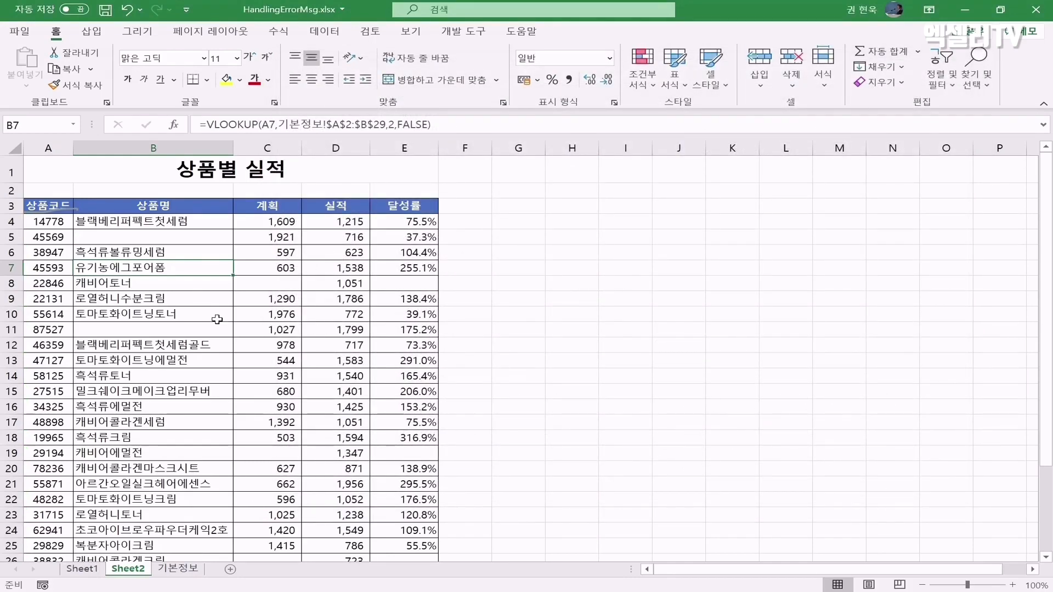
left_click(207, 236)
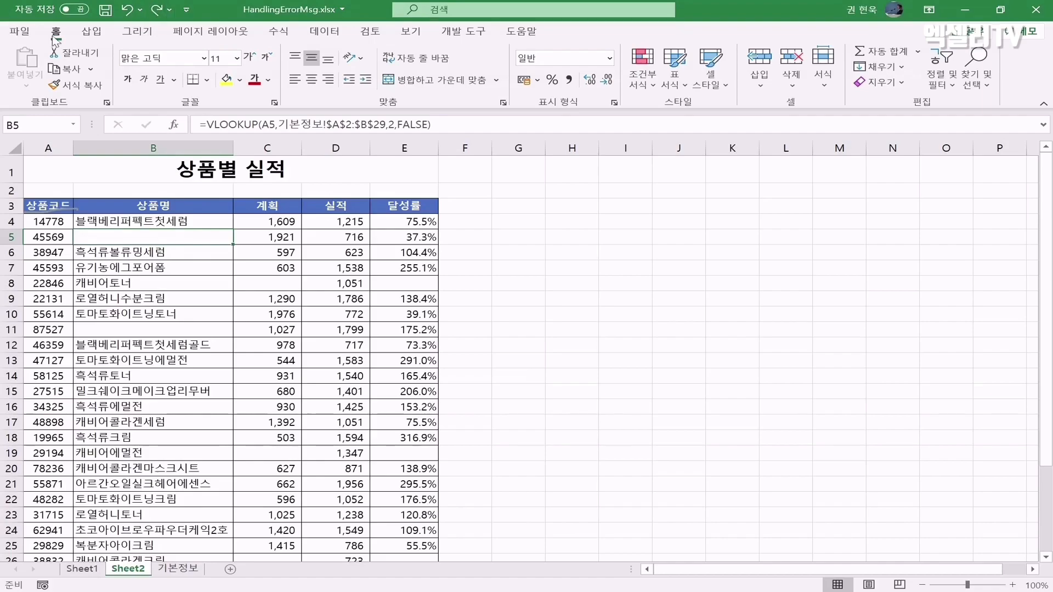
Step: Turn the error checking rules for error-returning formulas and for numbers stored as text back on in the formula options
left_click(20, 31)
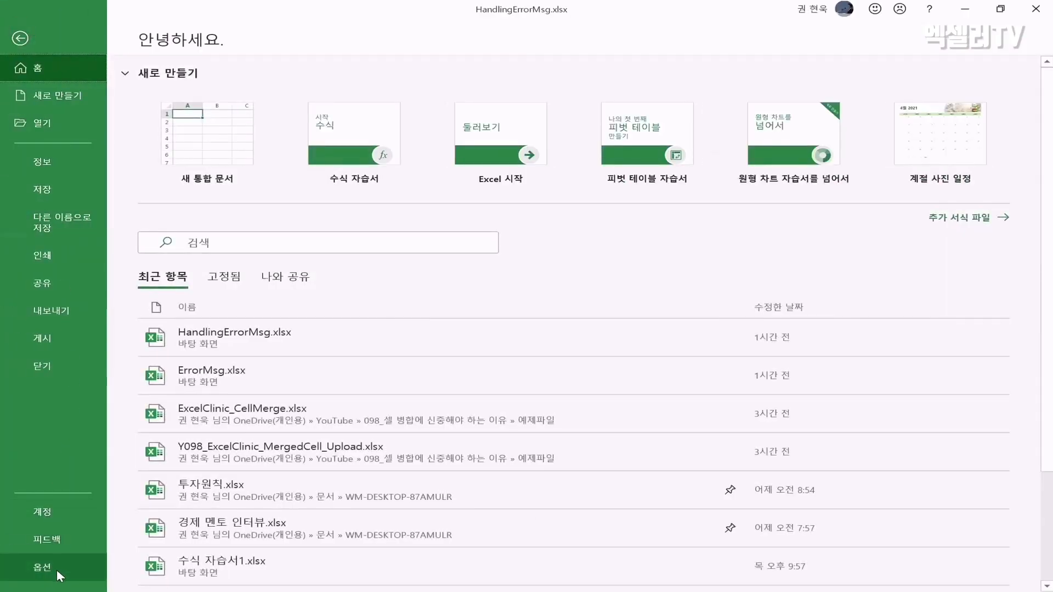
left_click(55, 567)
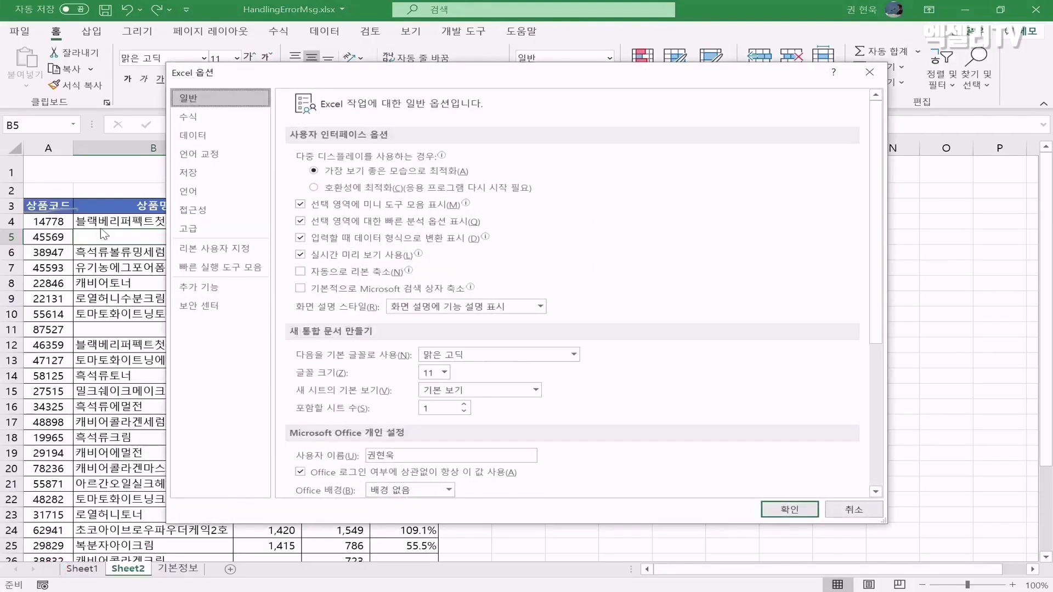
left_click(190, 115)
scroll(412, 348, "down", 2)
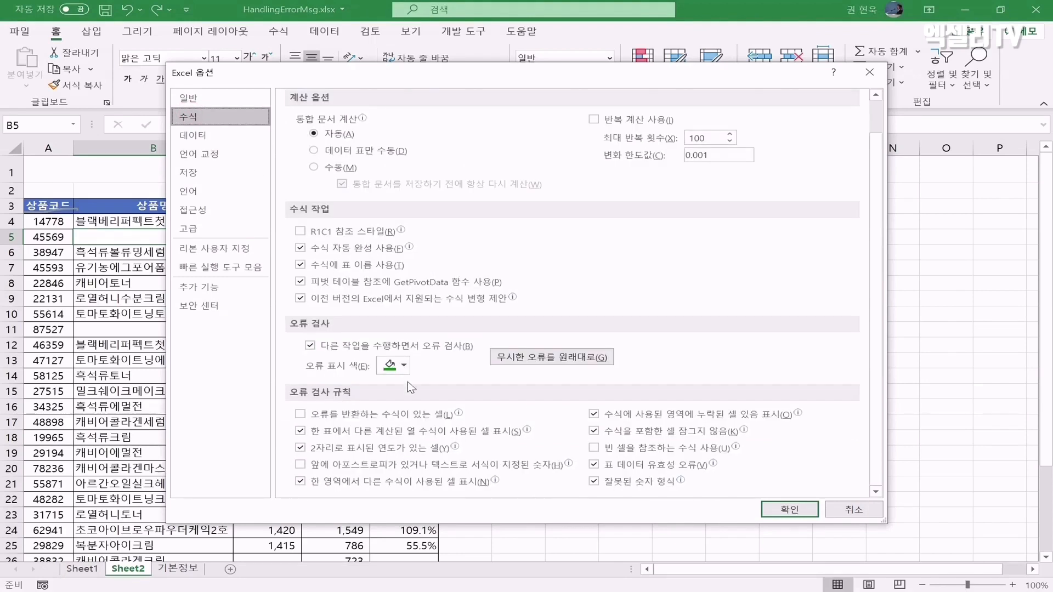
left_click(301, 414)
left_click(300, 465)
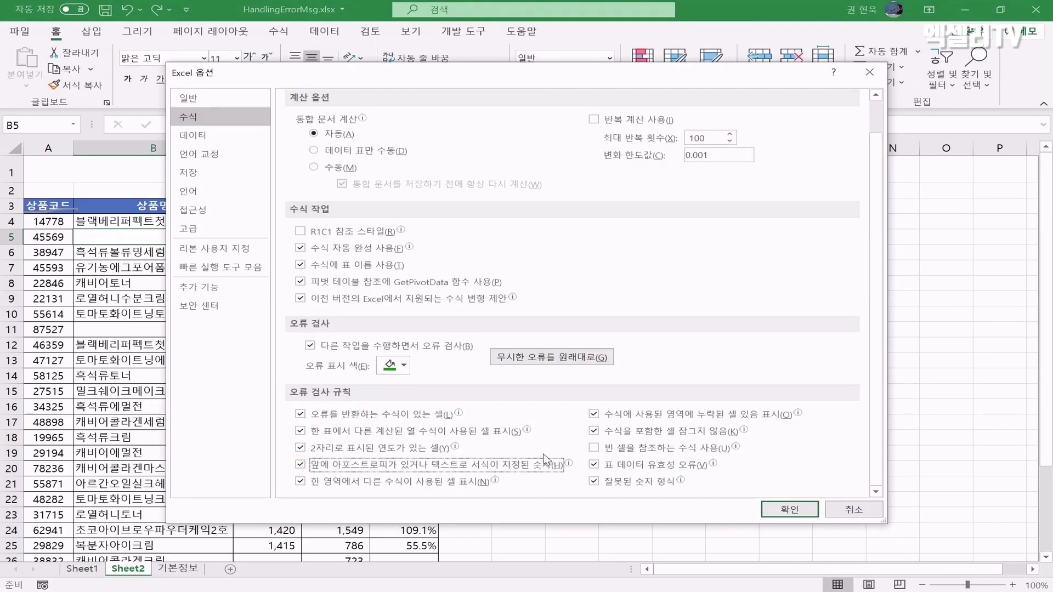
left_click(795, 508)
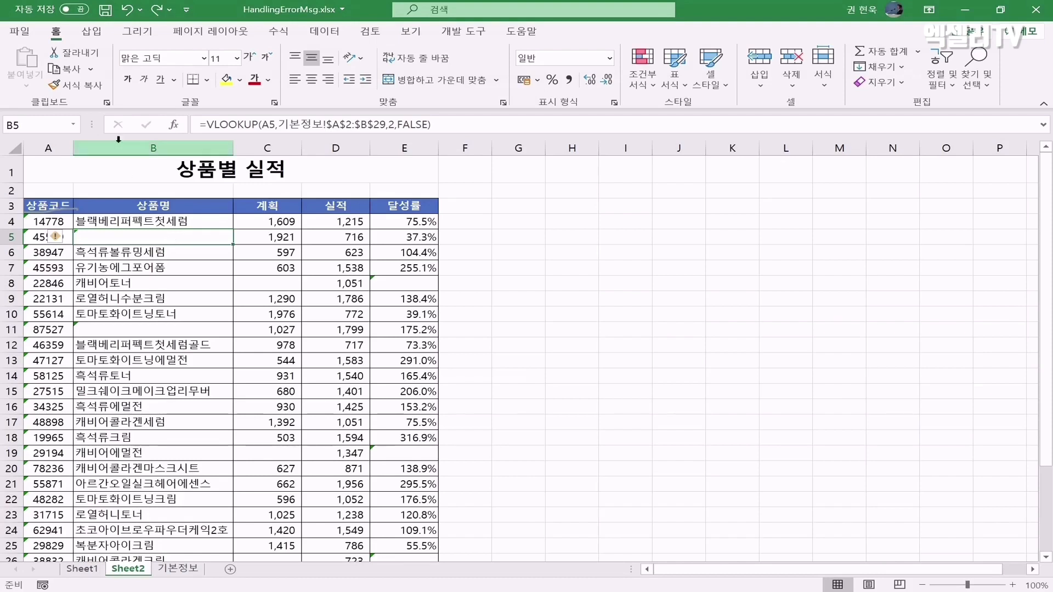
Step: Set the error indicator color (오류 표시 색) to red in the formula options and apply it
left_click(18, 32)
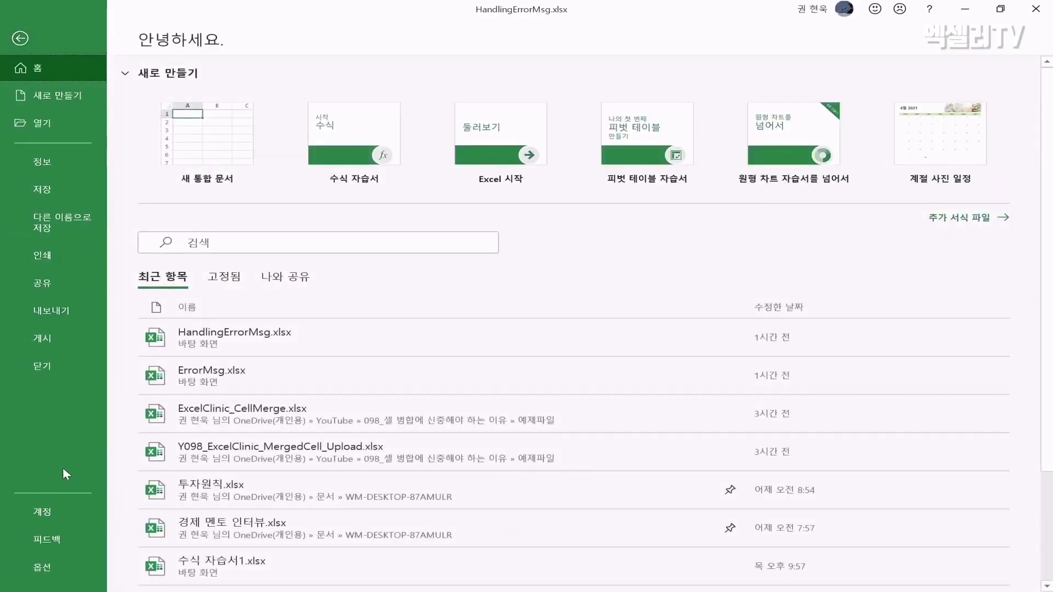
left_click(52, 567)
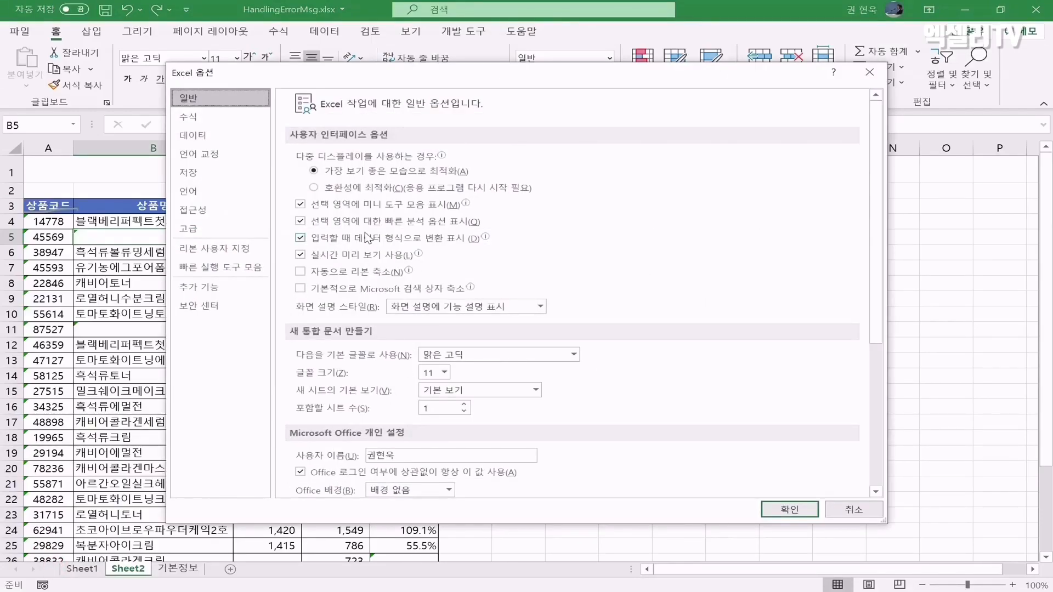
left_click(193, 117)
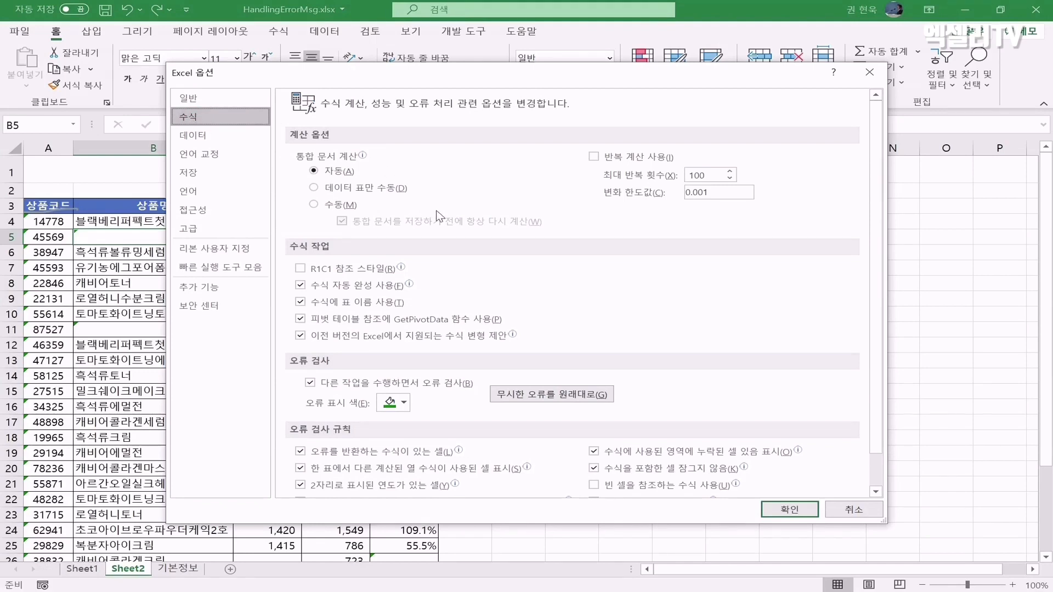
scroll(342, 330, "down", 2)
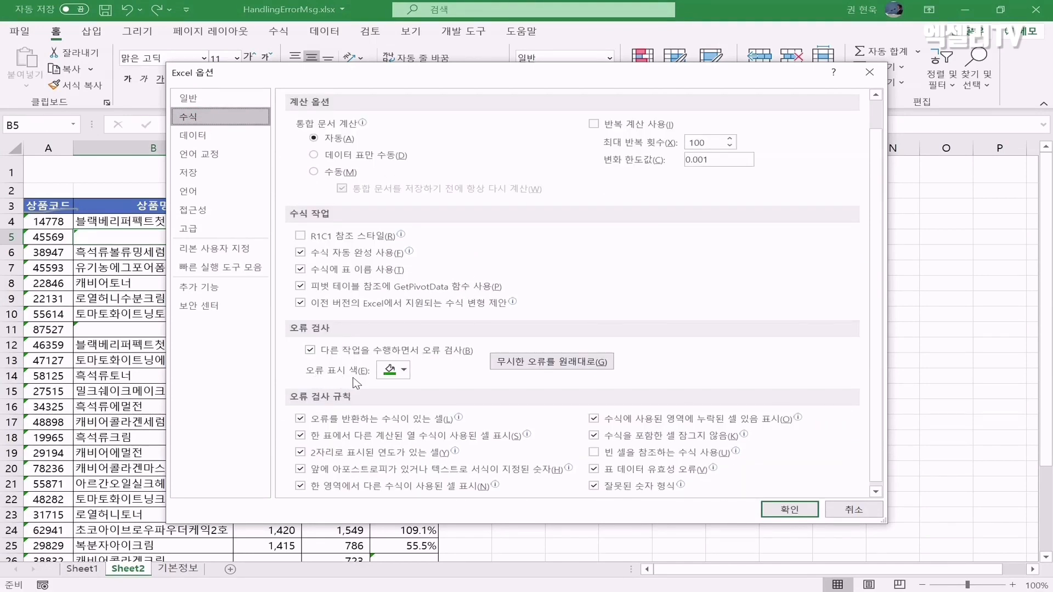
left_click(404, 370)
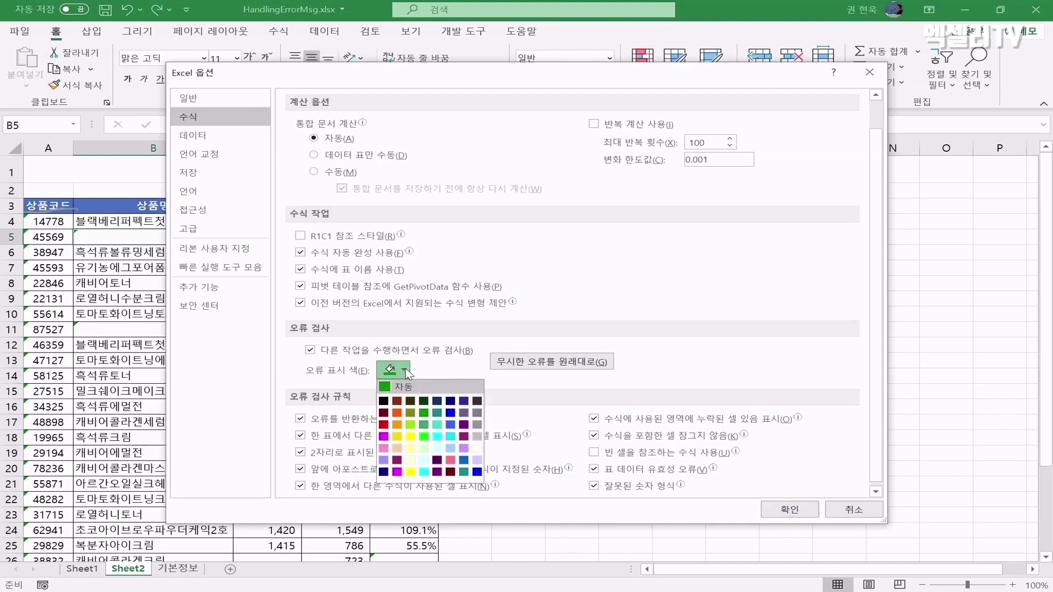
left_click(383, 426)
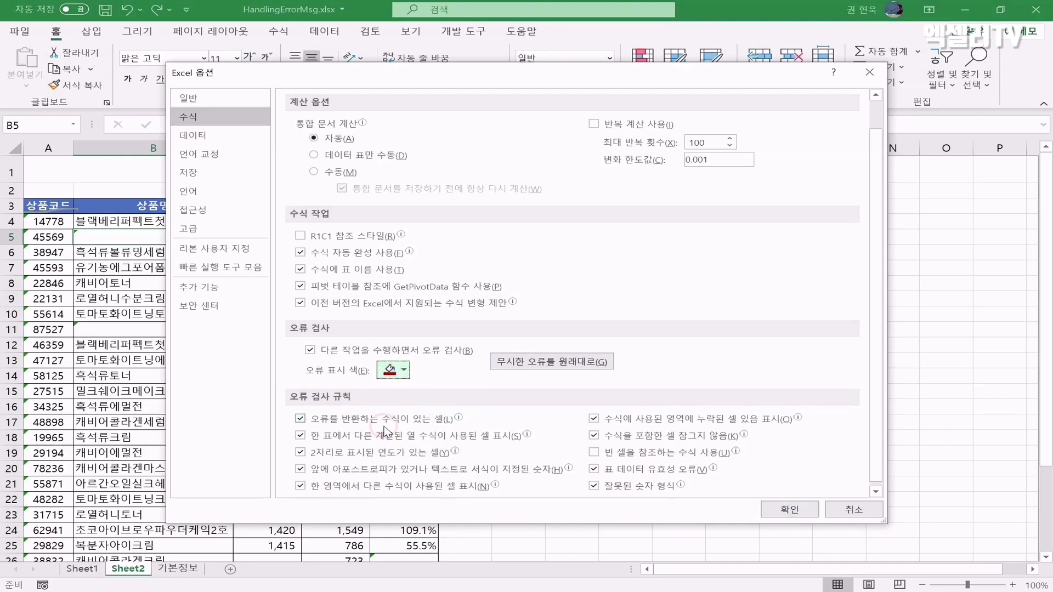
left_click(772, 508)
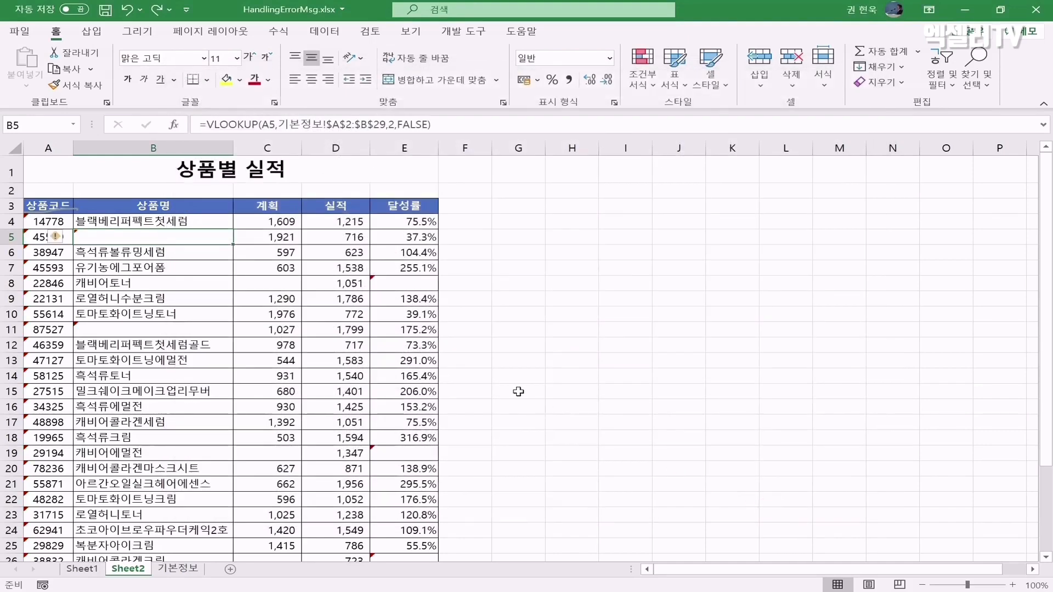